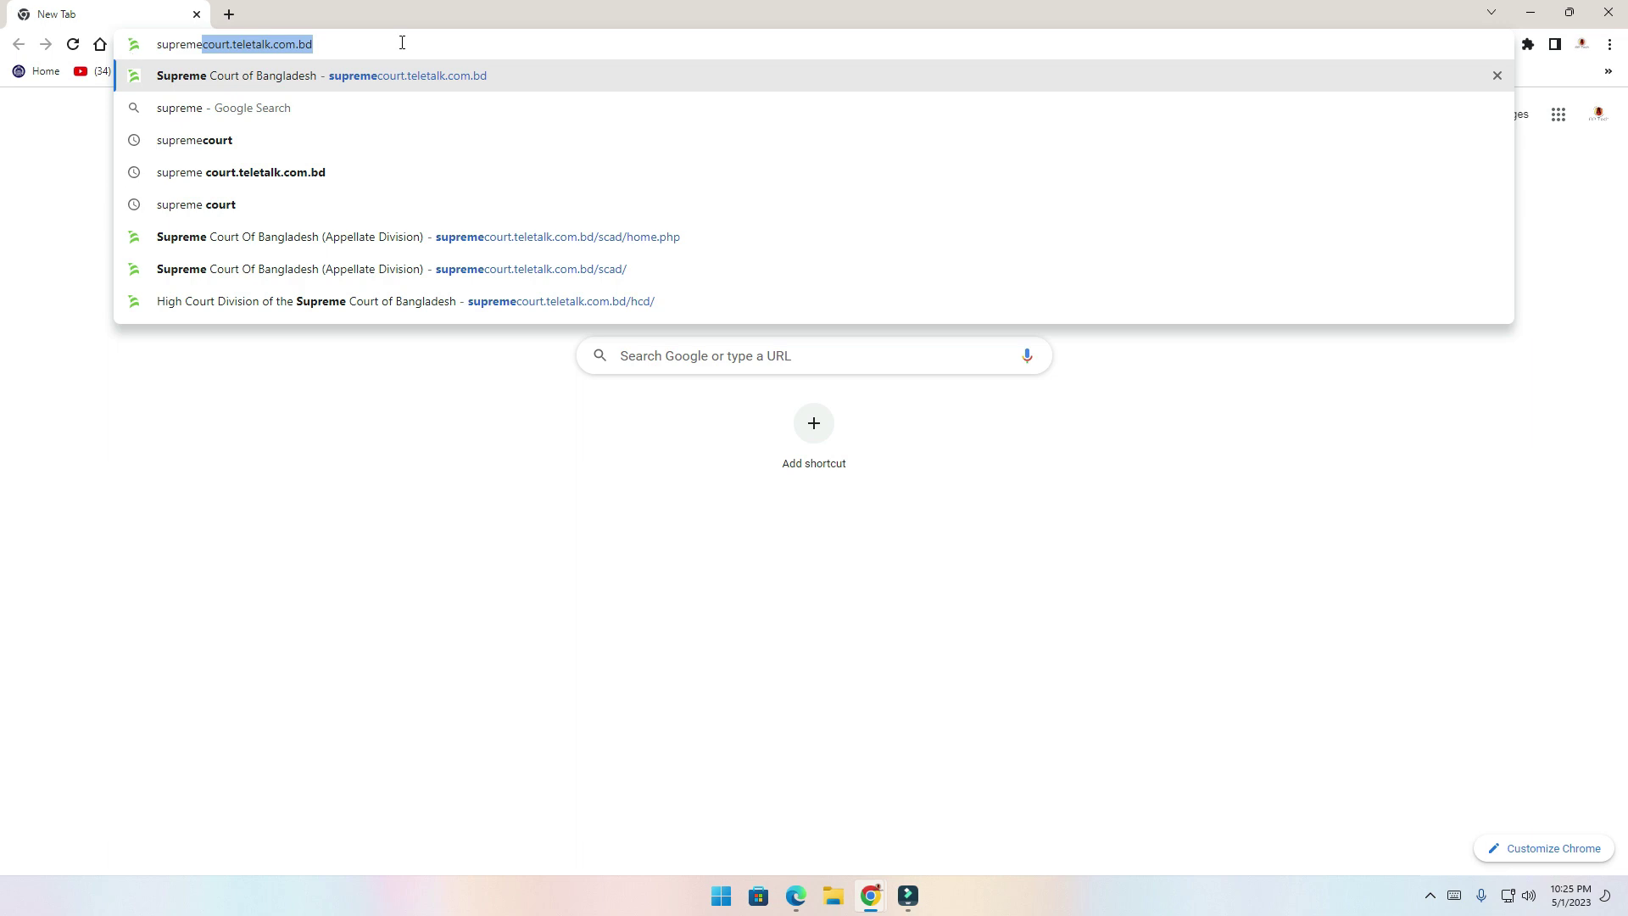
Load the Supreme Court recruitment site and open the Appellate Division circular in a new tab
key(Return)
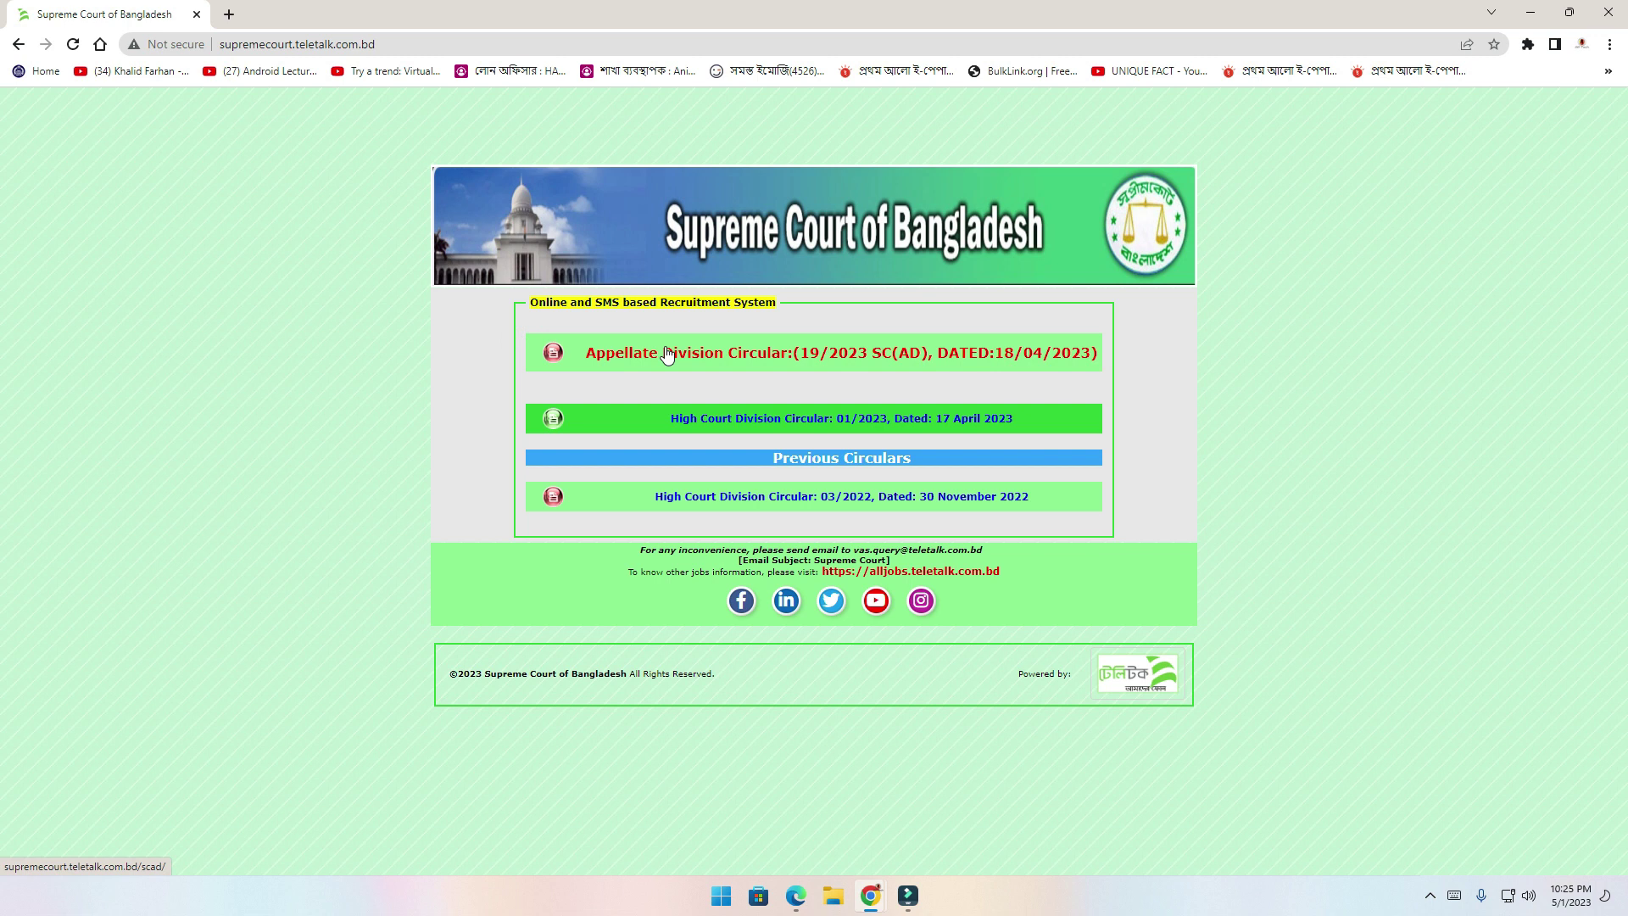
click(744, 354)
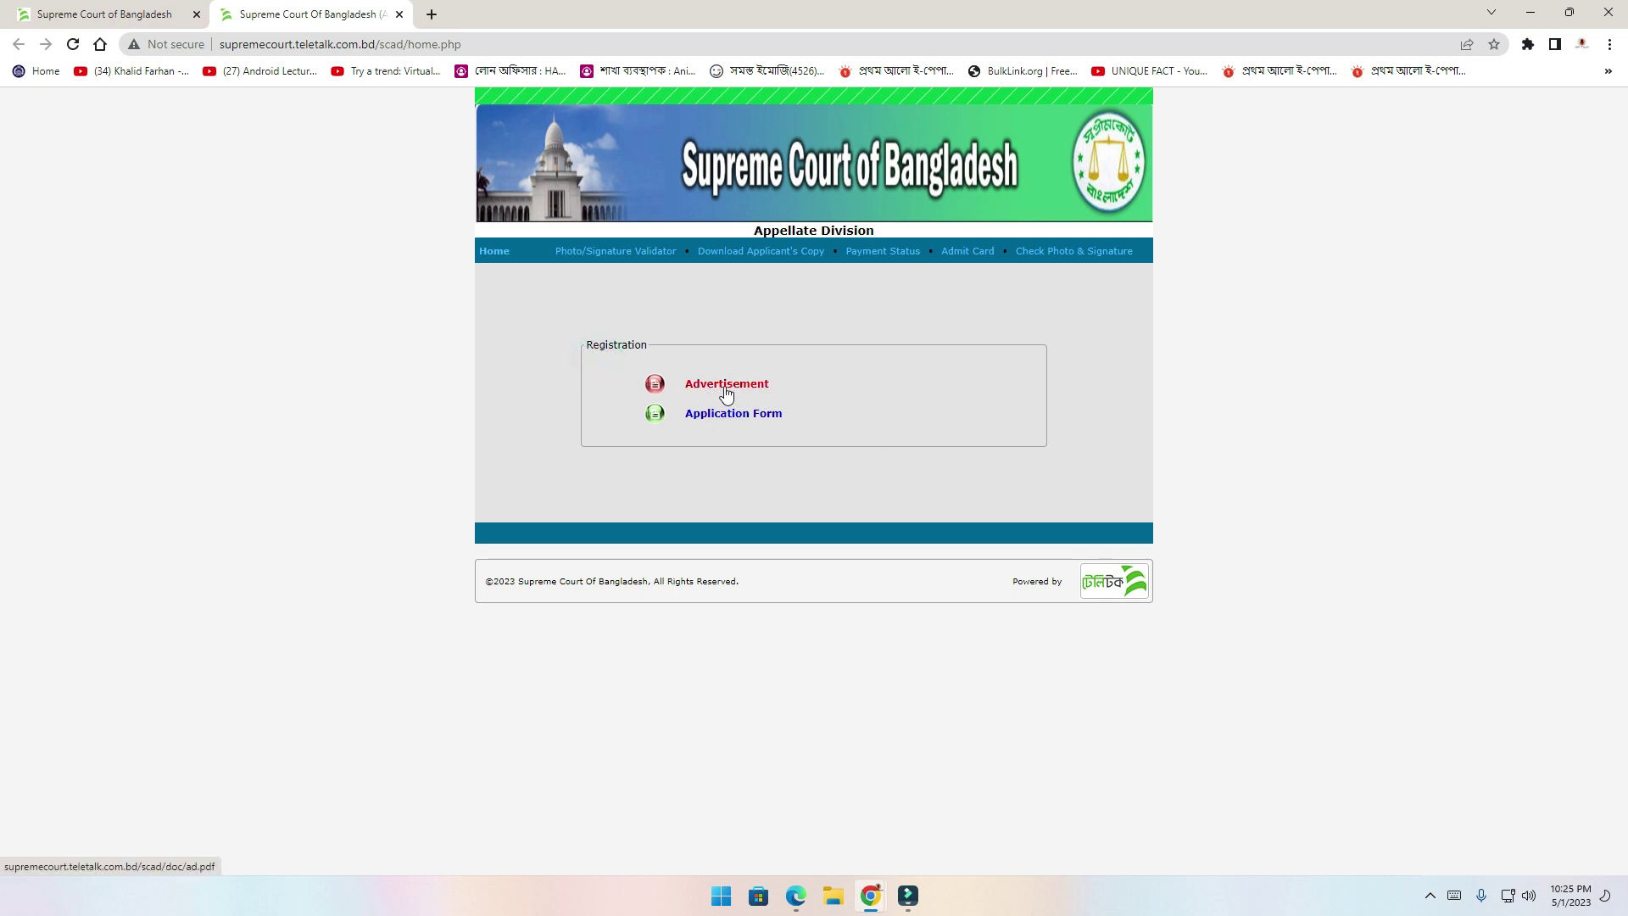
Review the job advertisement PDF, then return to the registration page
click(729, 392)
scroll(719, 353, down, 15)
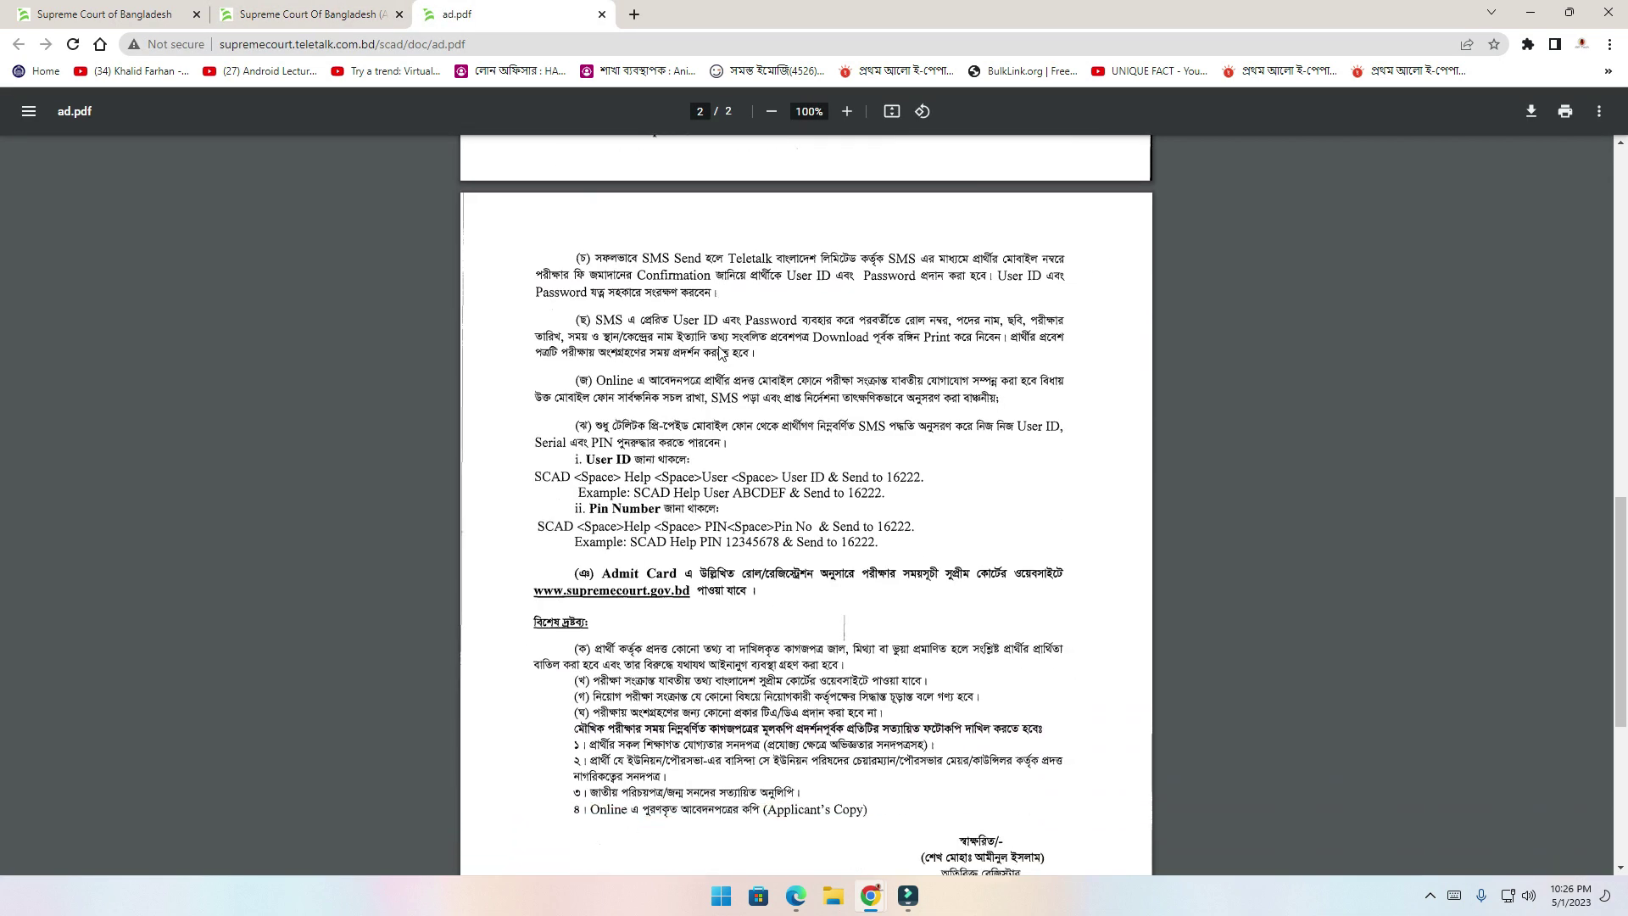
click(305, 14)
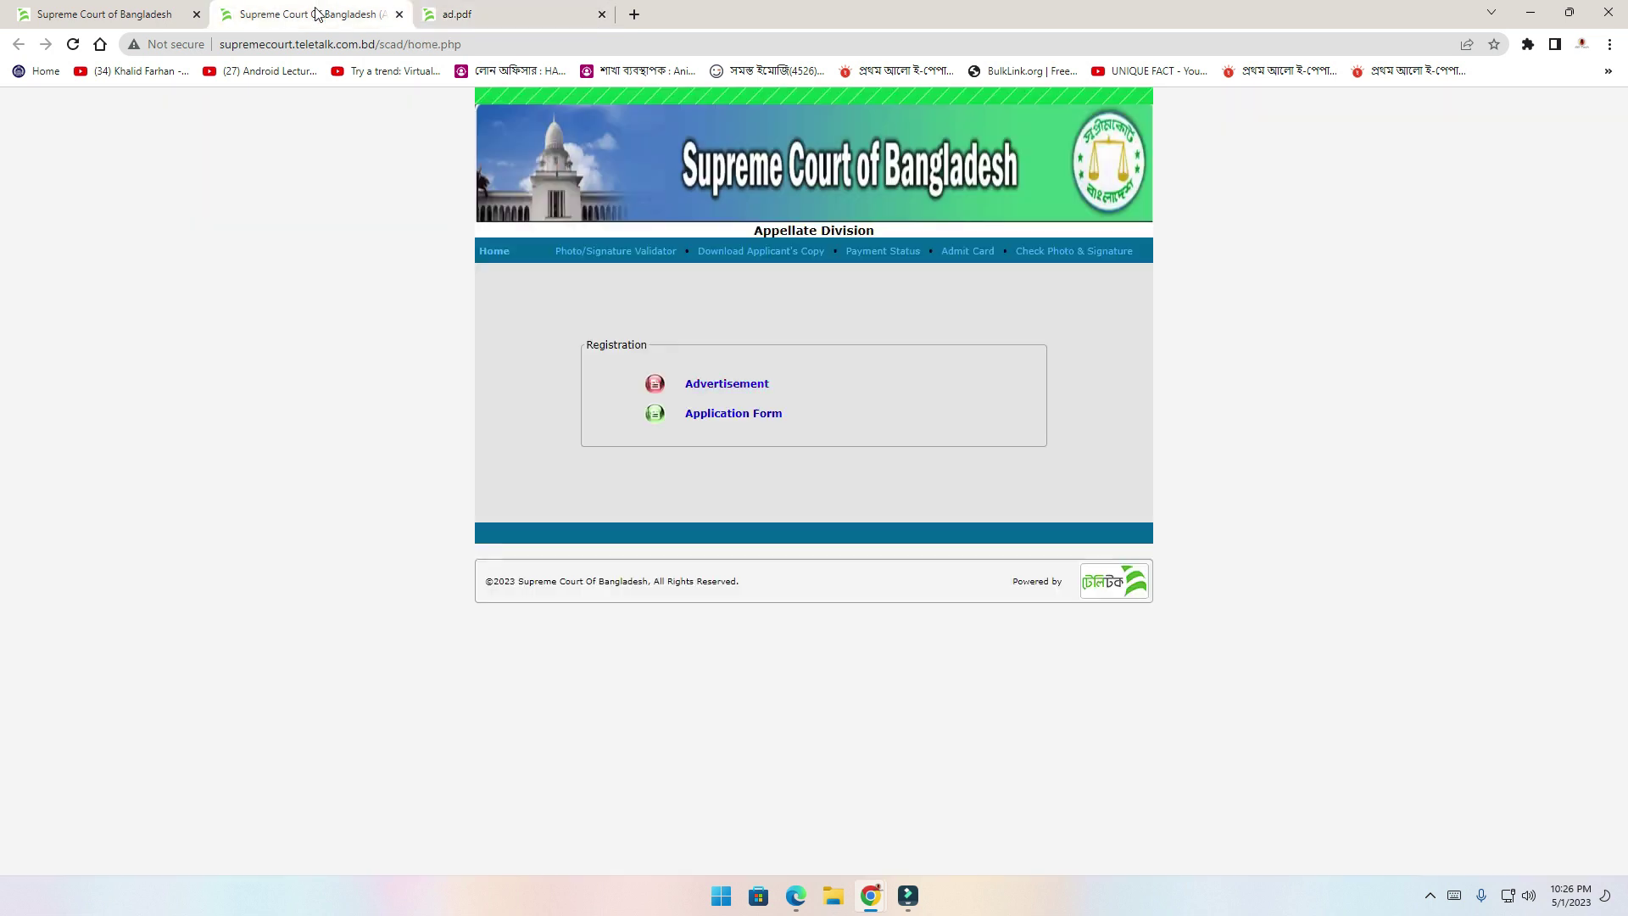
Start an online application for the M.L.S.S post and bring up its form
click(751, 416)
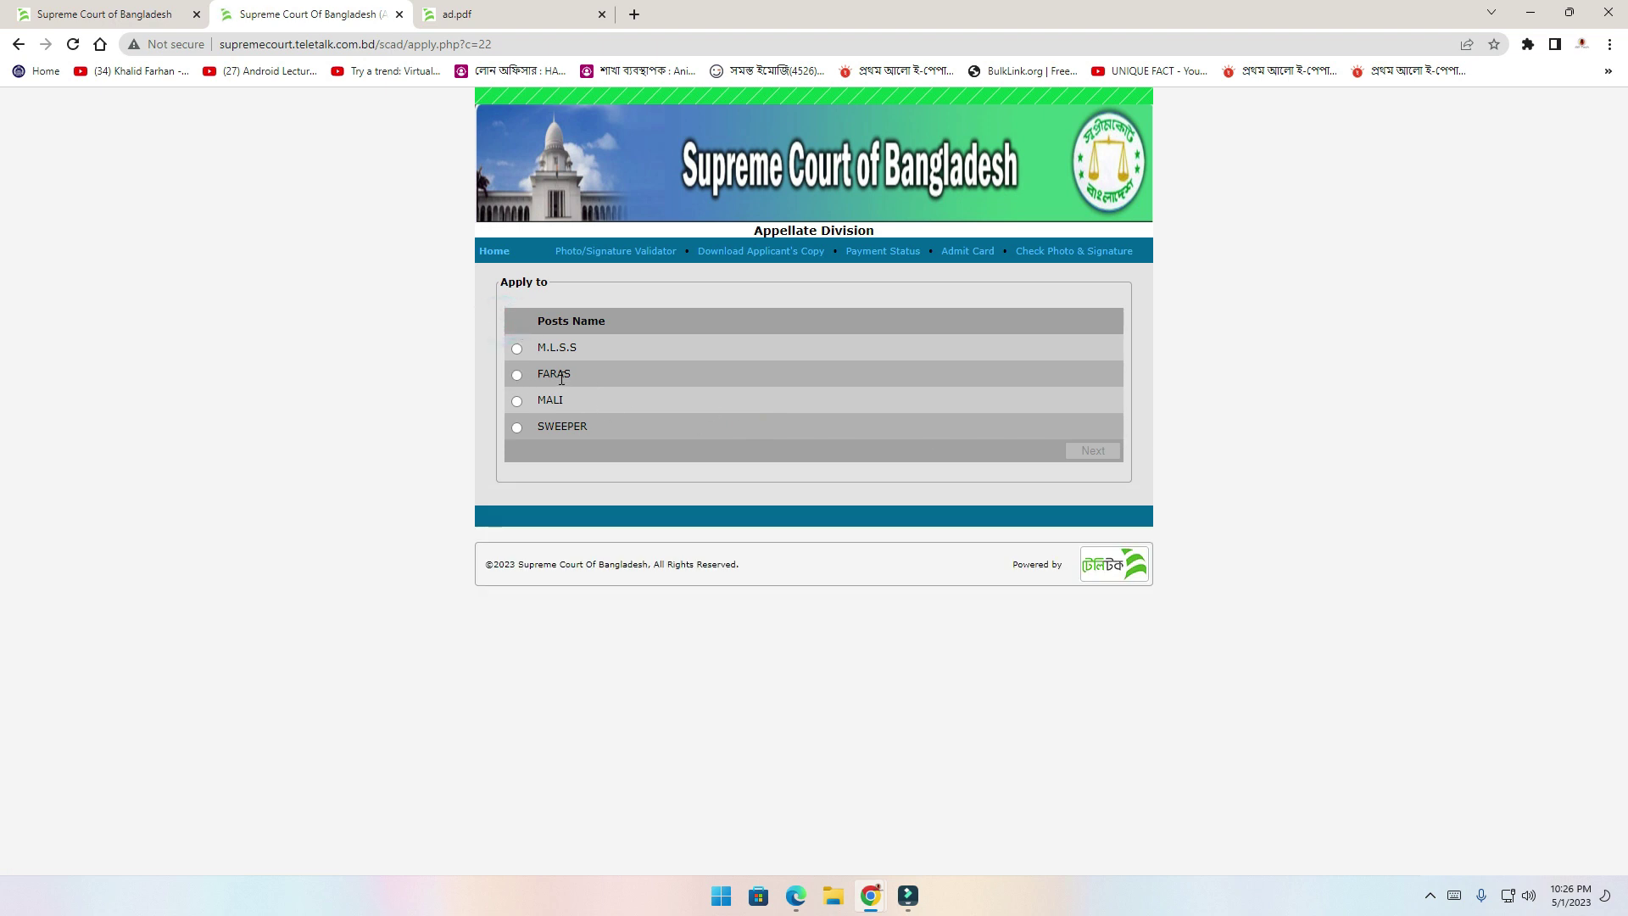
click(517, 349)
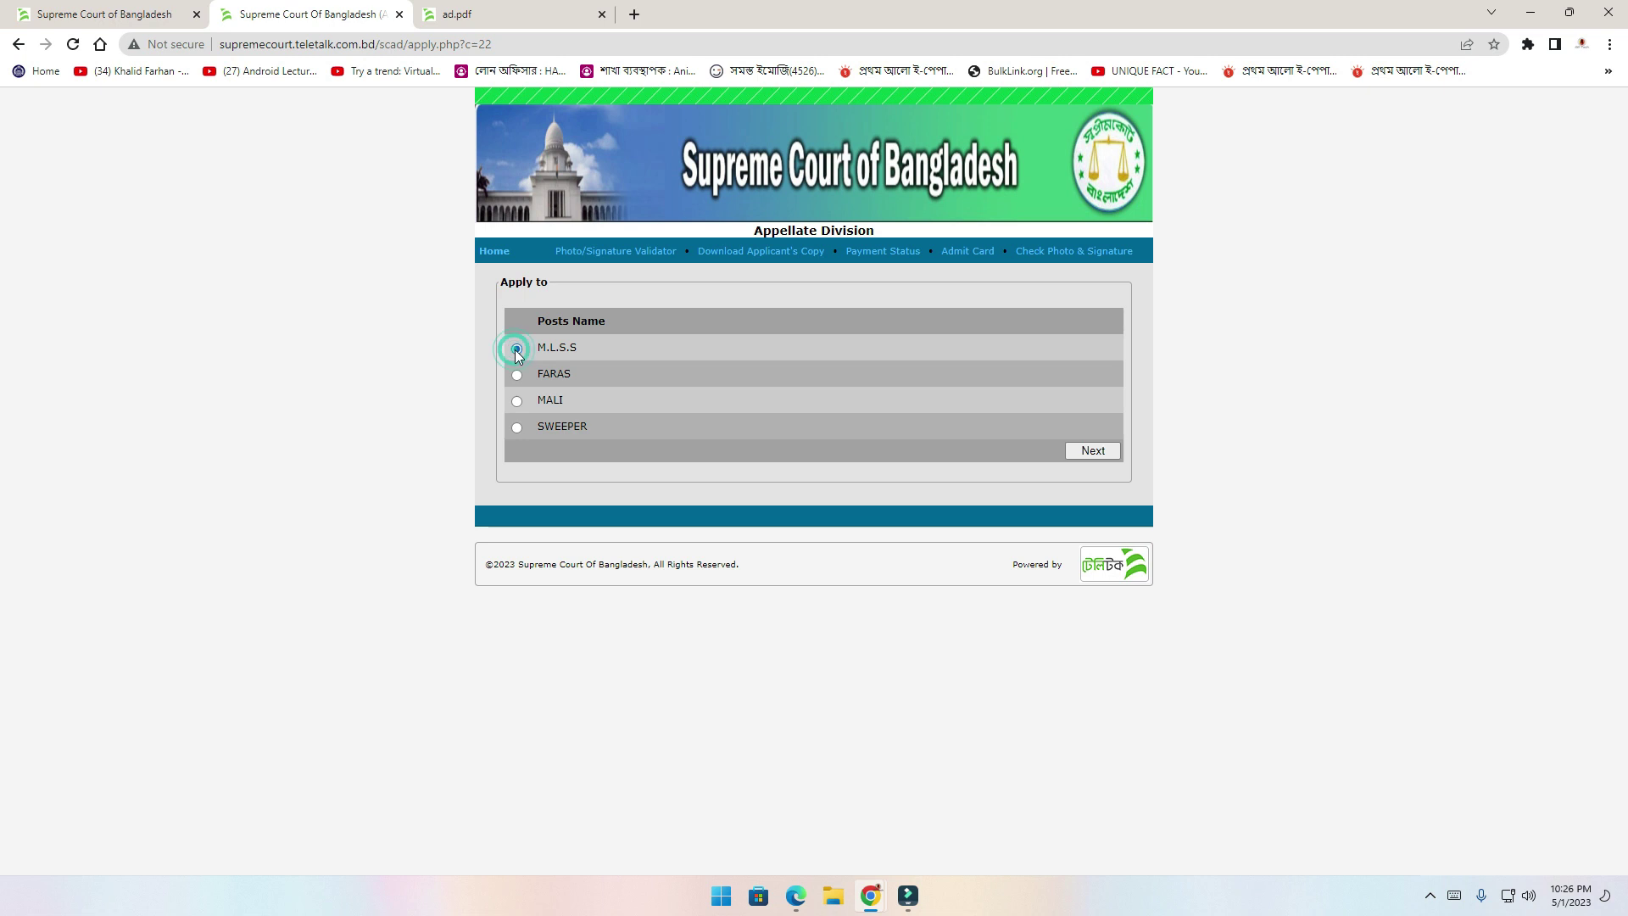
click(1096, 454)
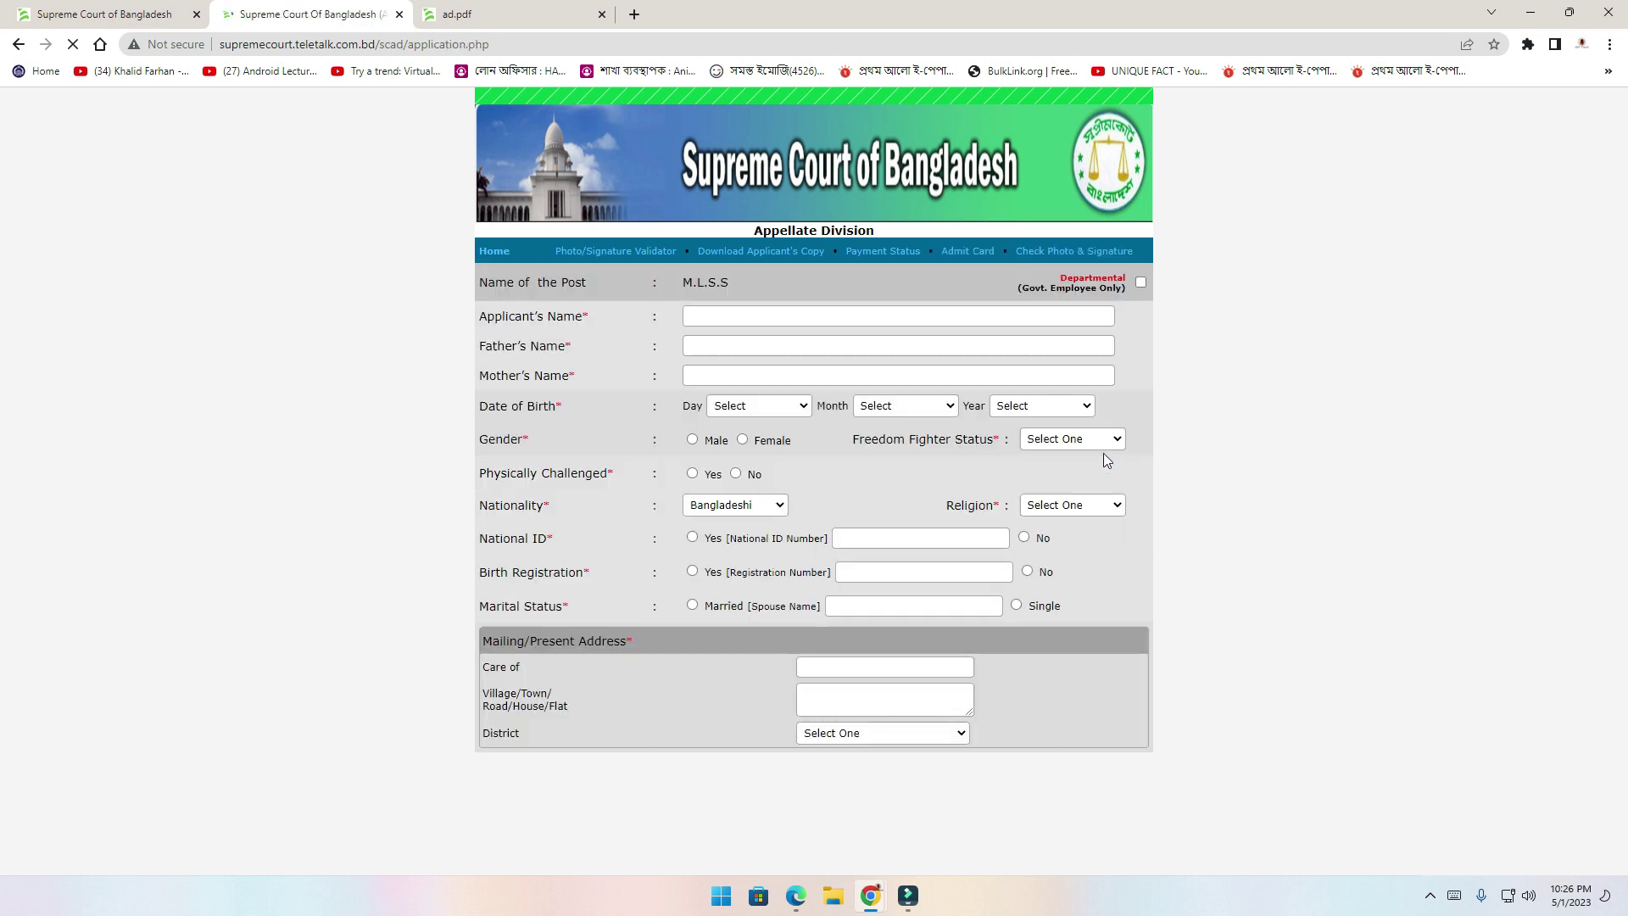
Fill the applicant's name from autofill and type the father's and mother's names
scroll(1086, 460, down, 8)
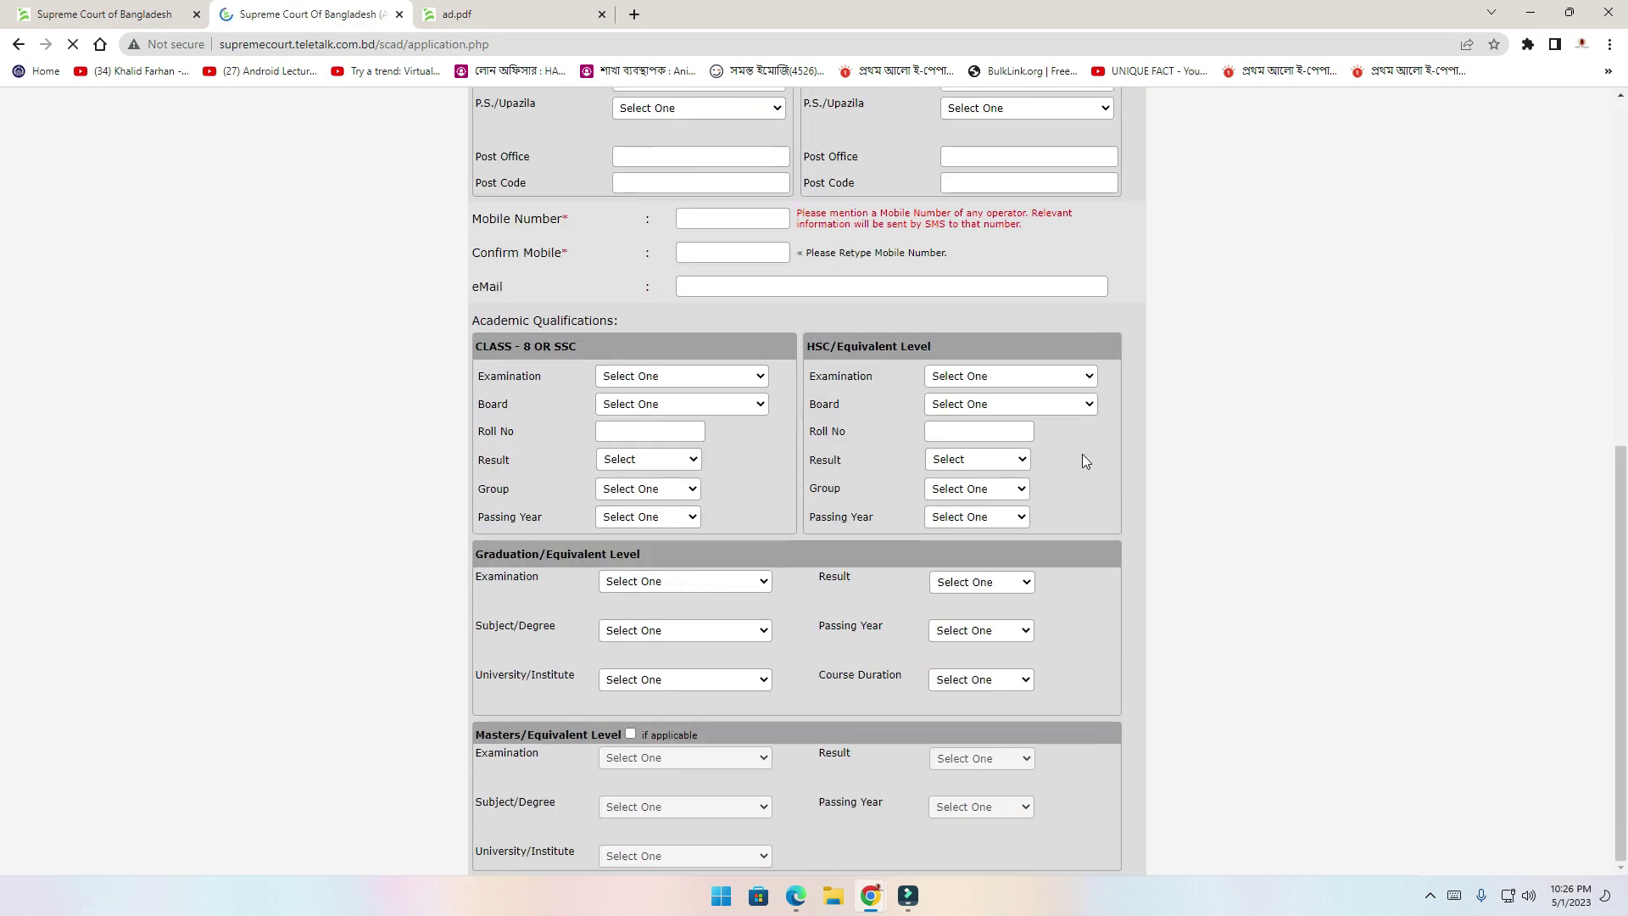
scroll(1398, 404, down, 4)
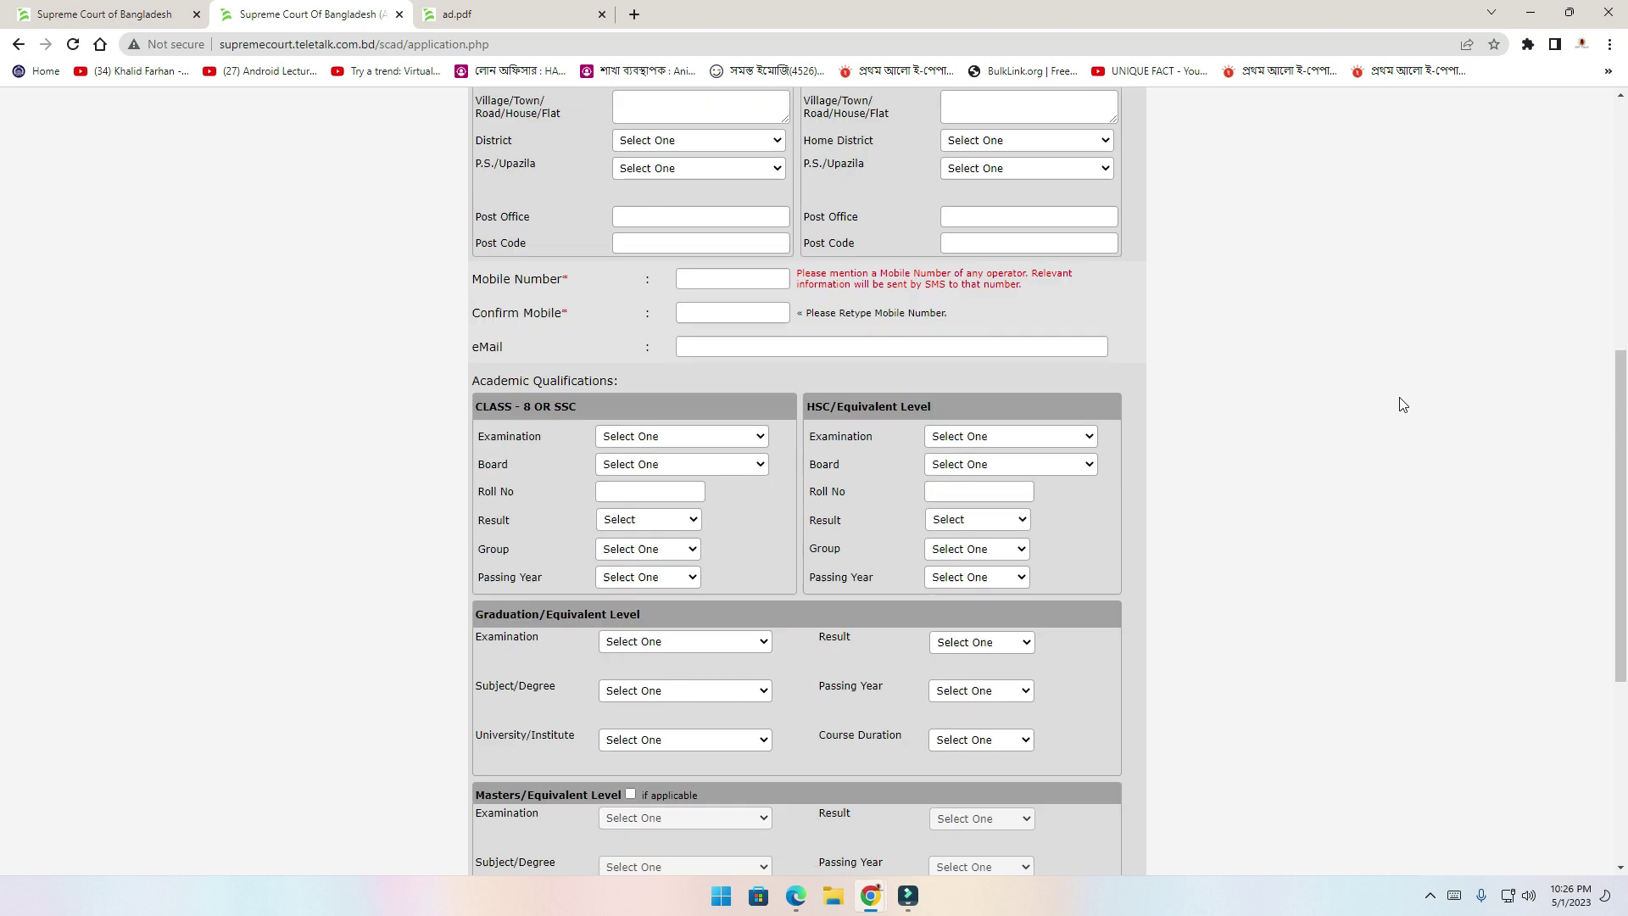
scroll(1400, 403, up, 10)
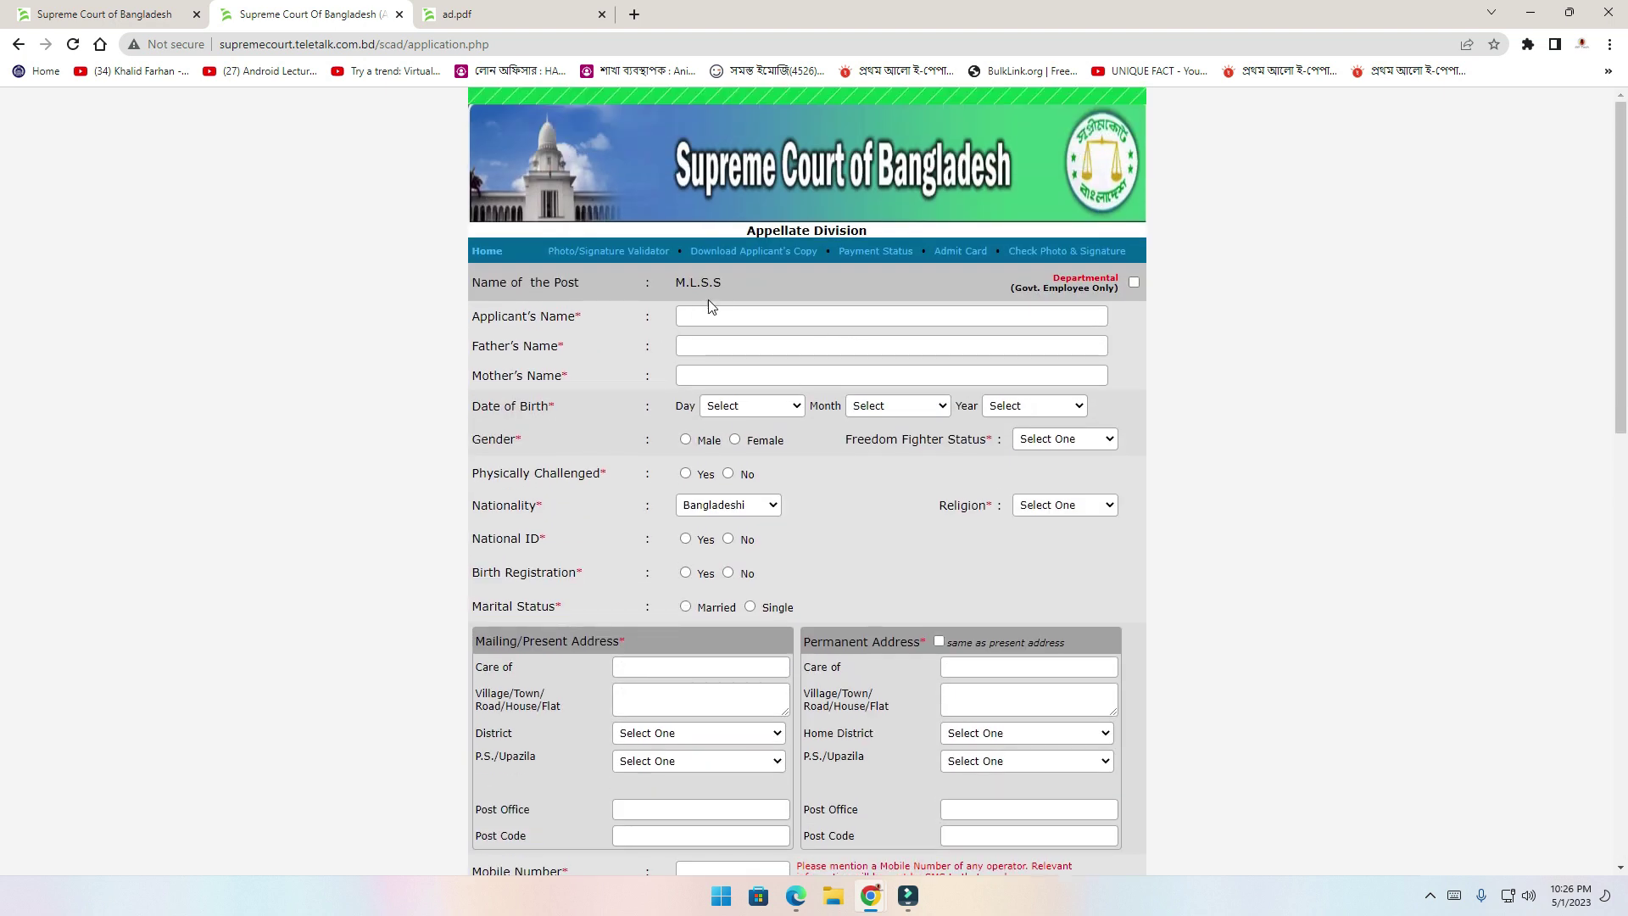
click(742, 283)
click(719, 315)
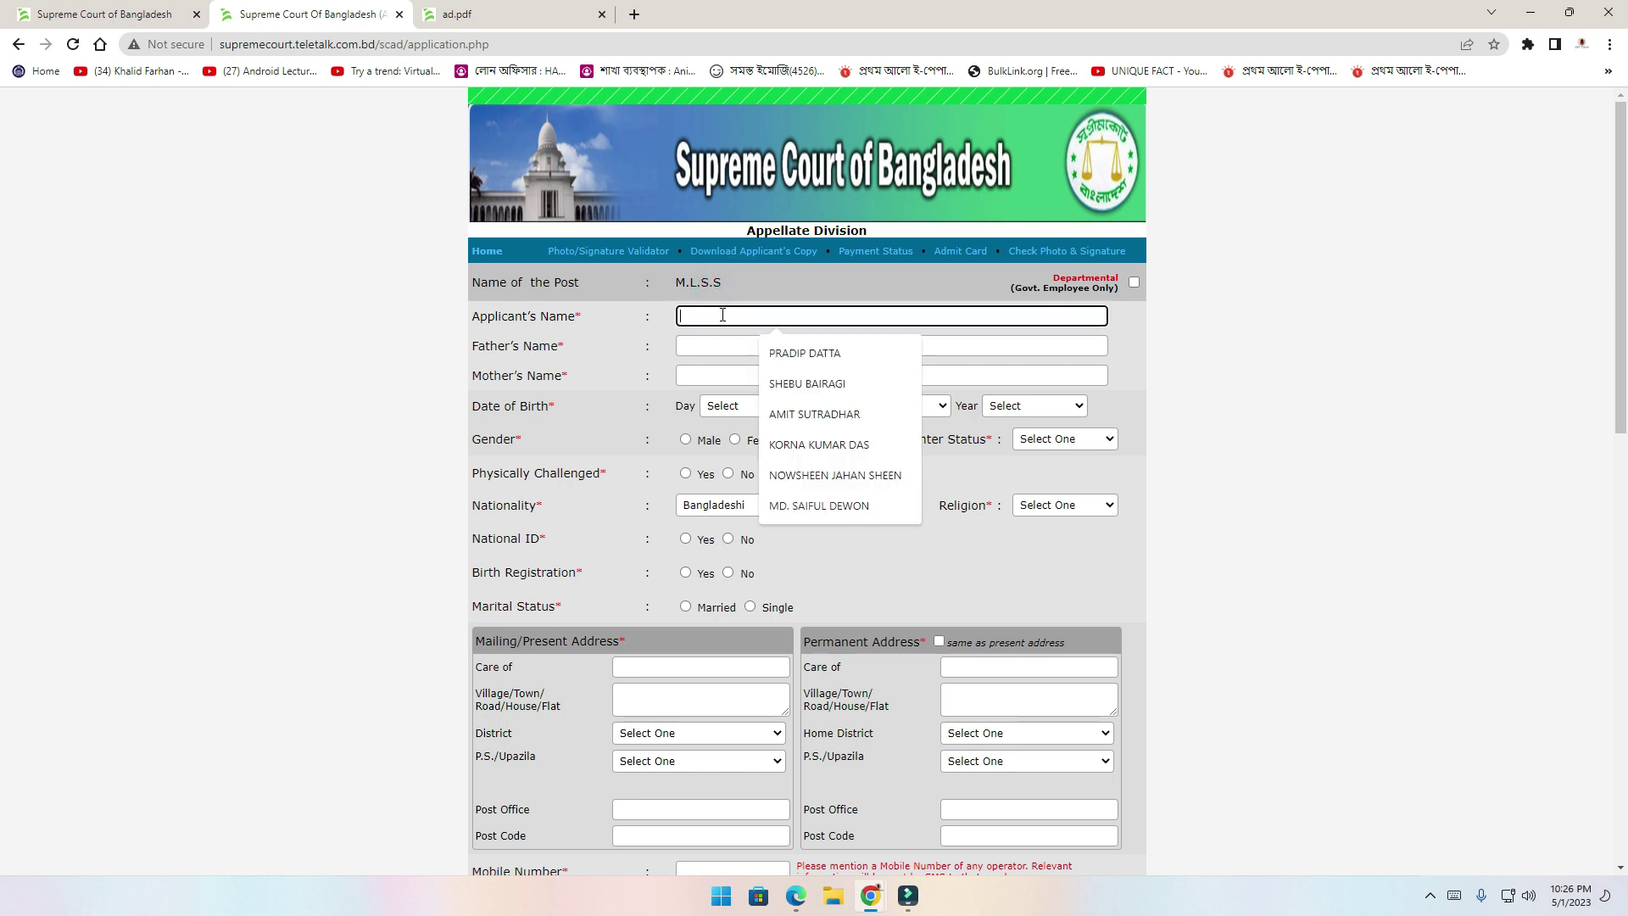
click(817, 353)
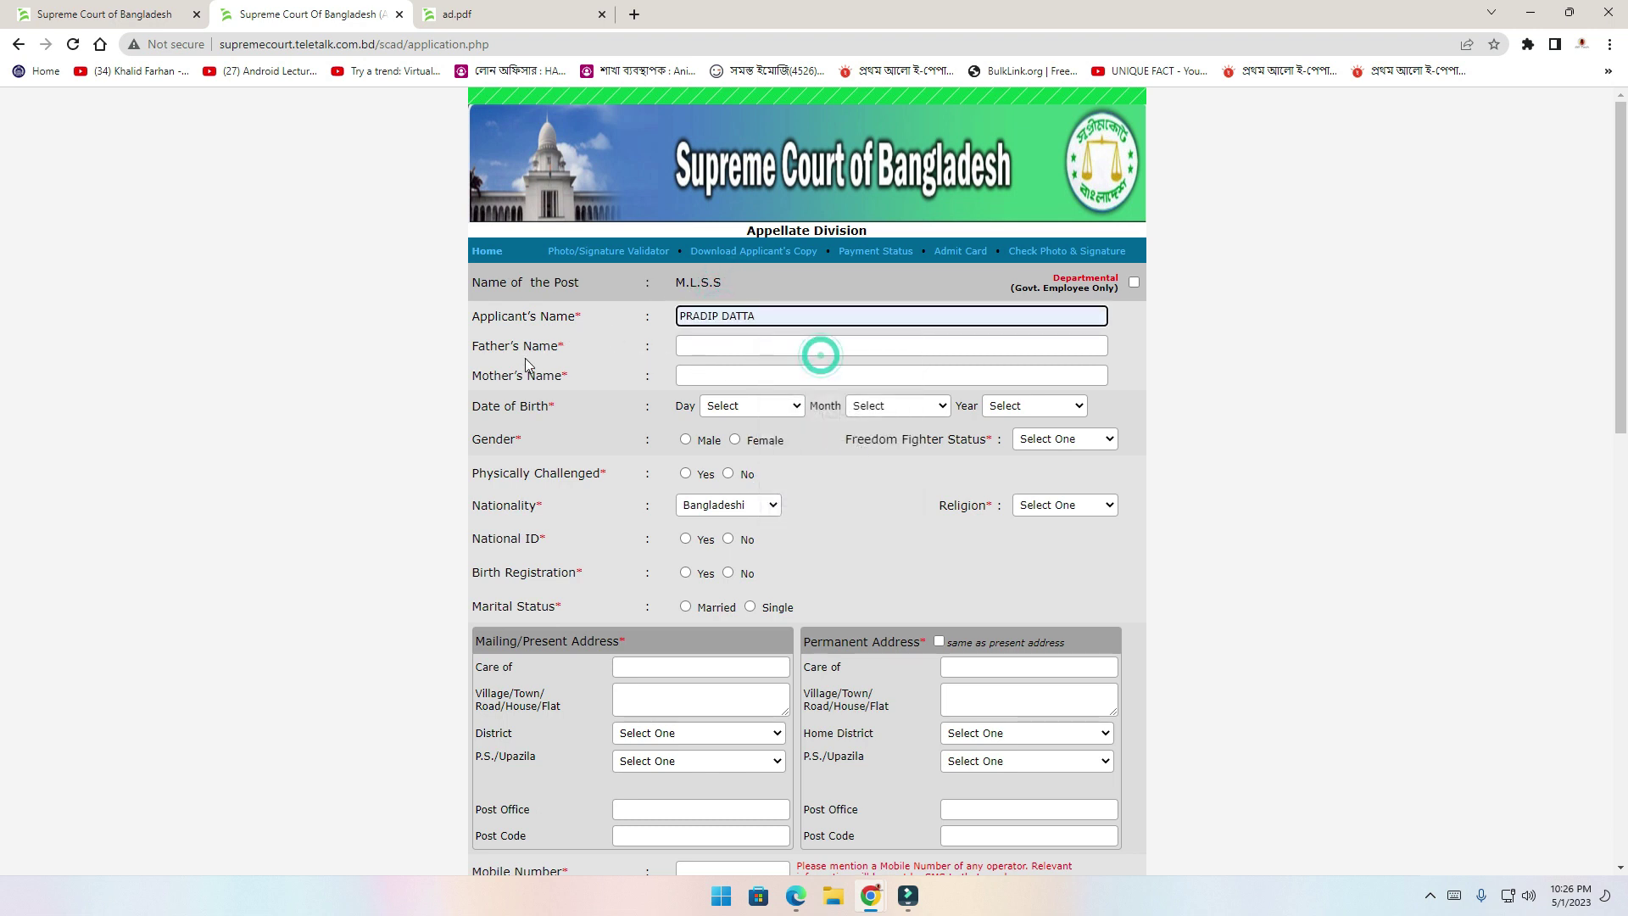
click(710, 346)
key(Tab)
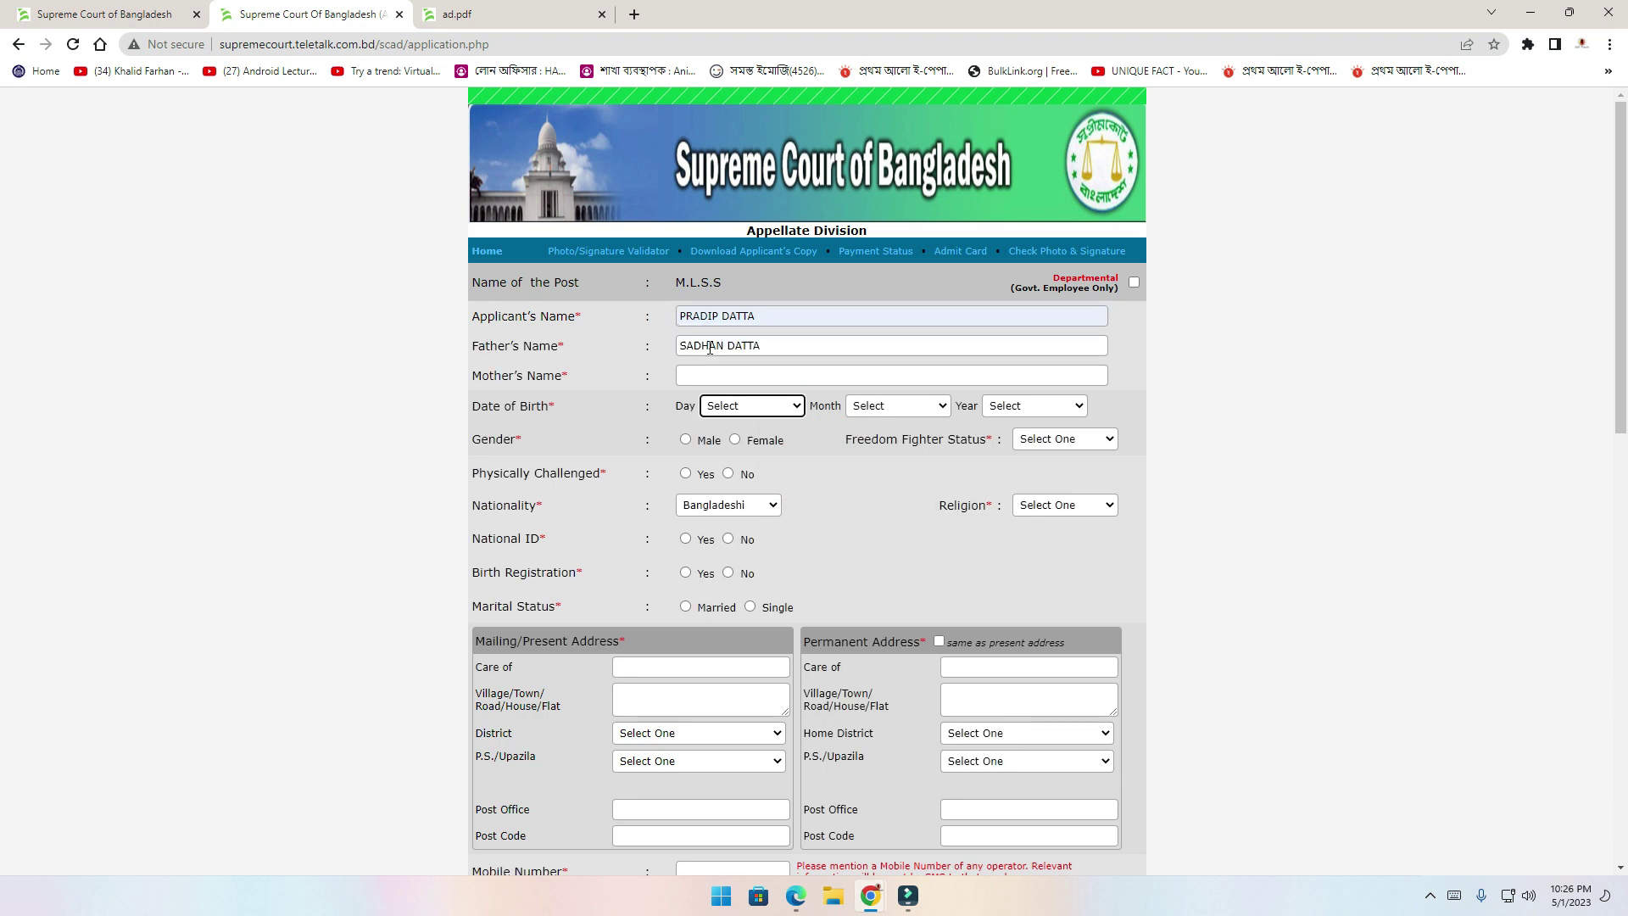
click(713, 371)
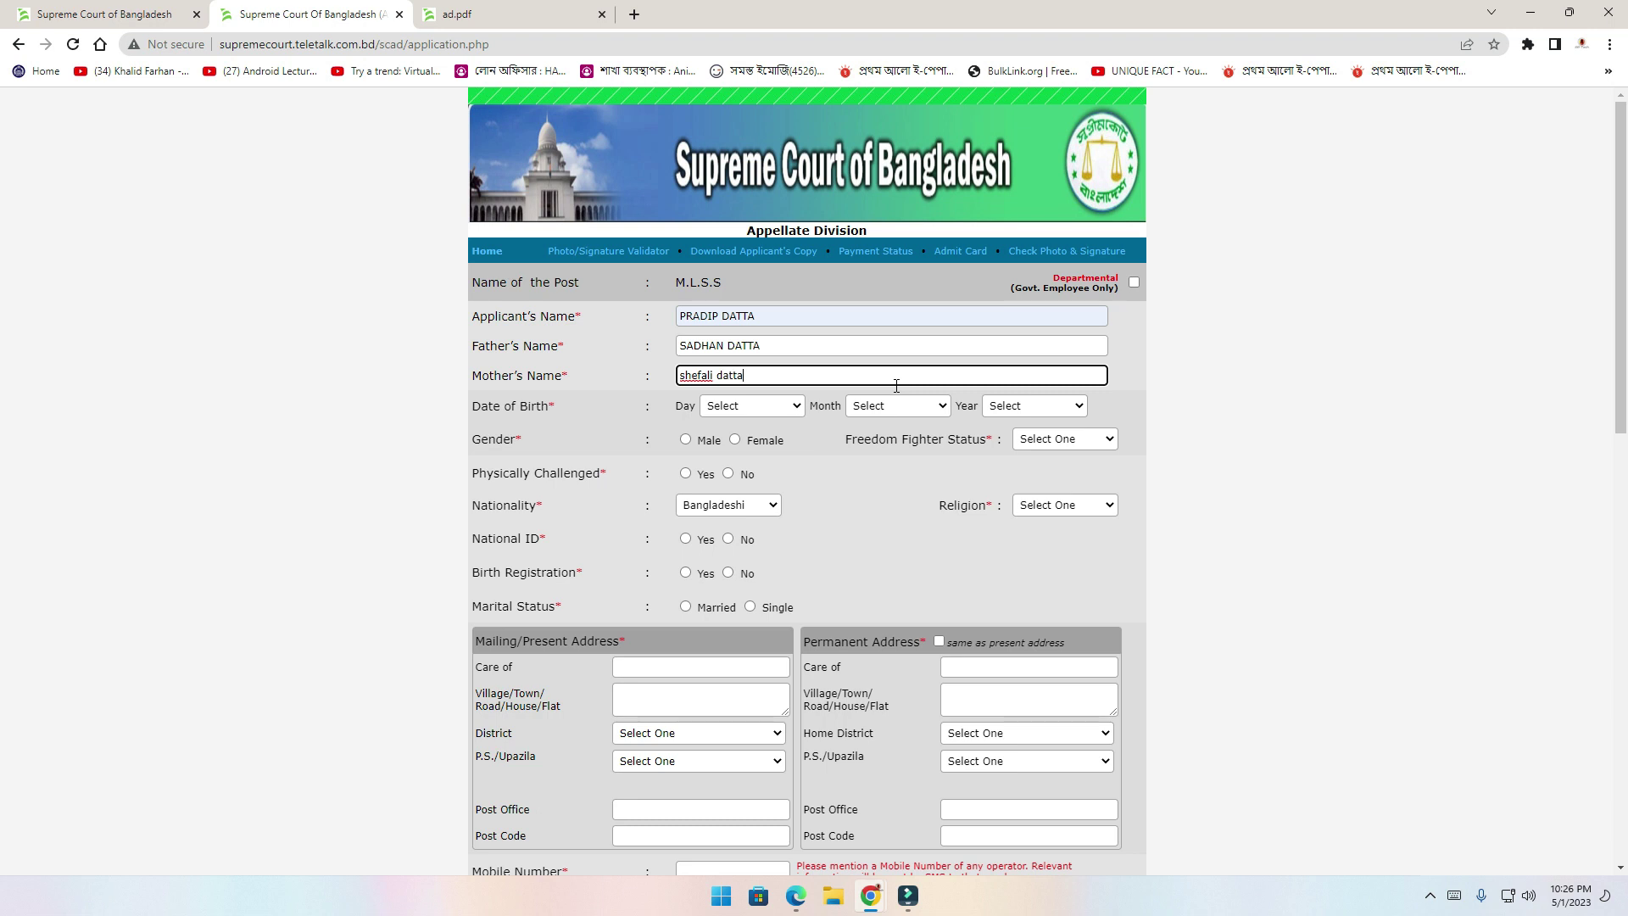
key(Tab)
text(30)
click(893, 401)
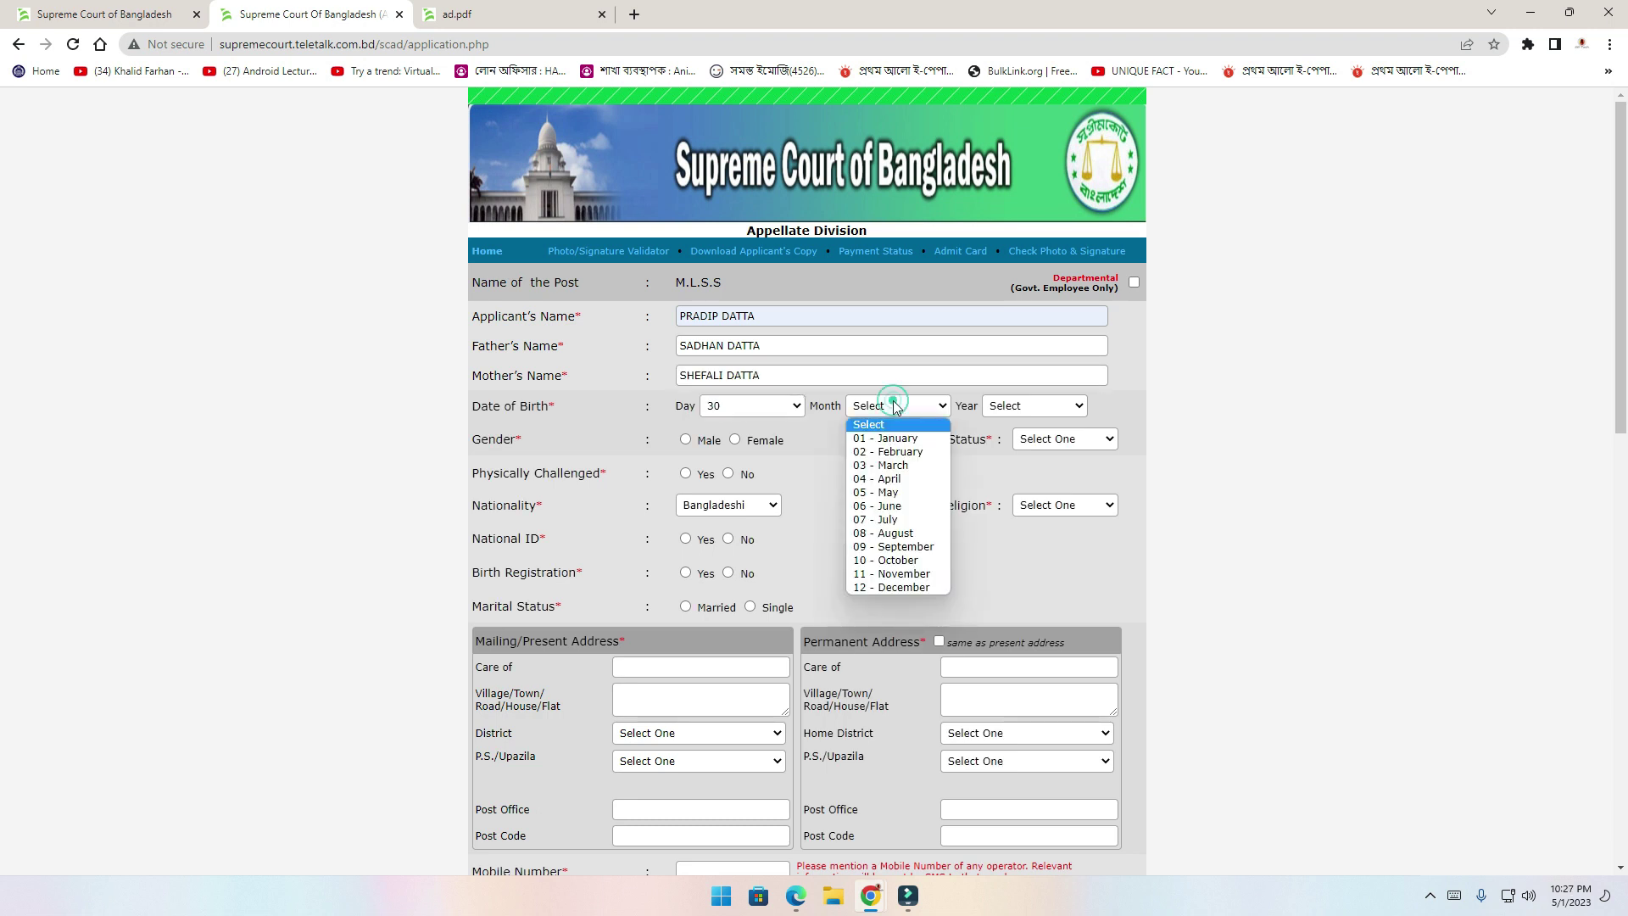
click(898, 573)
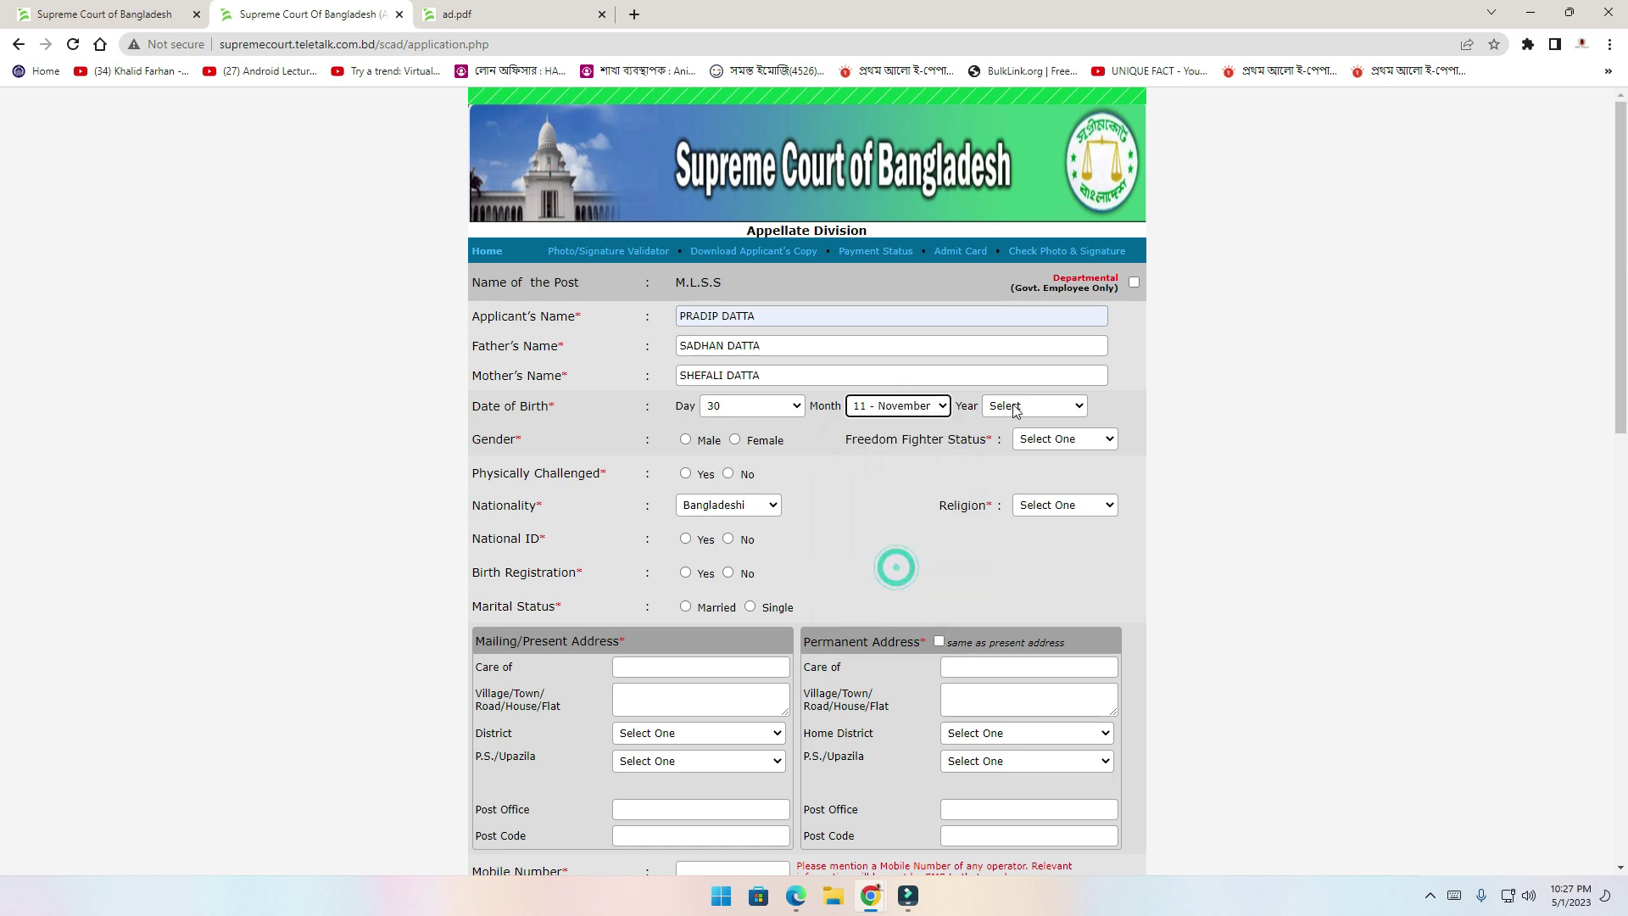
click(1015, 407)
key(Down)
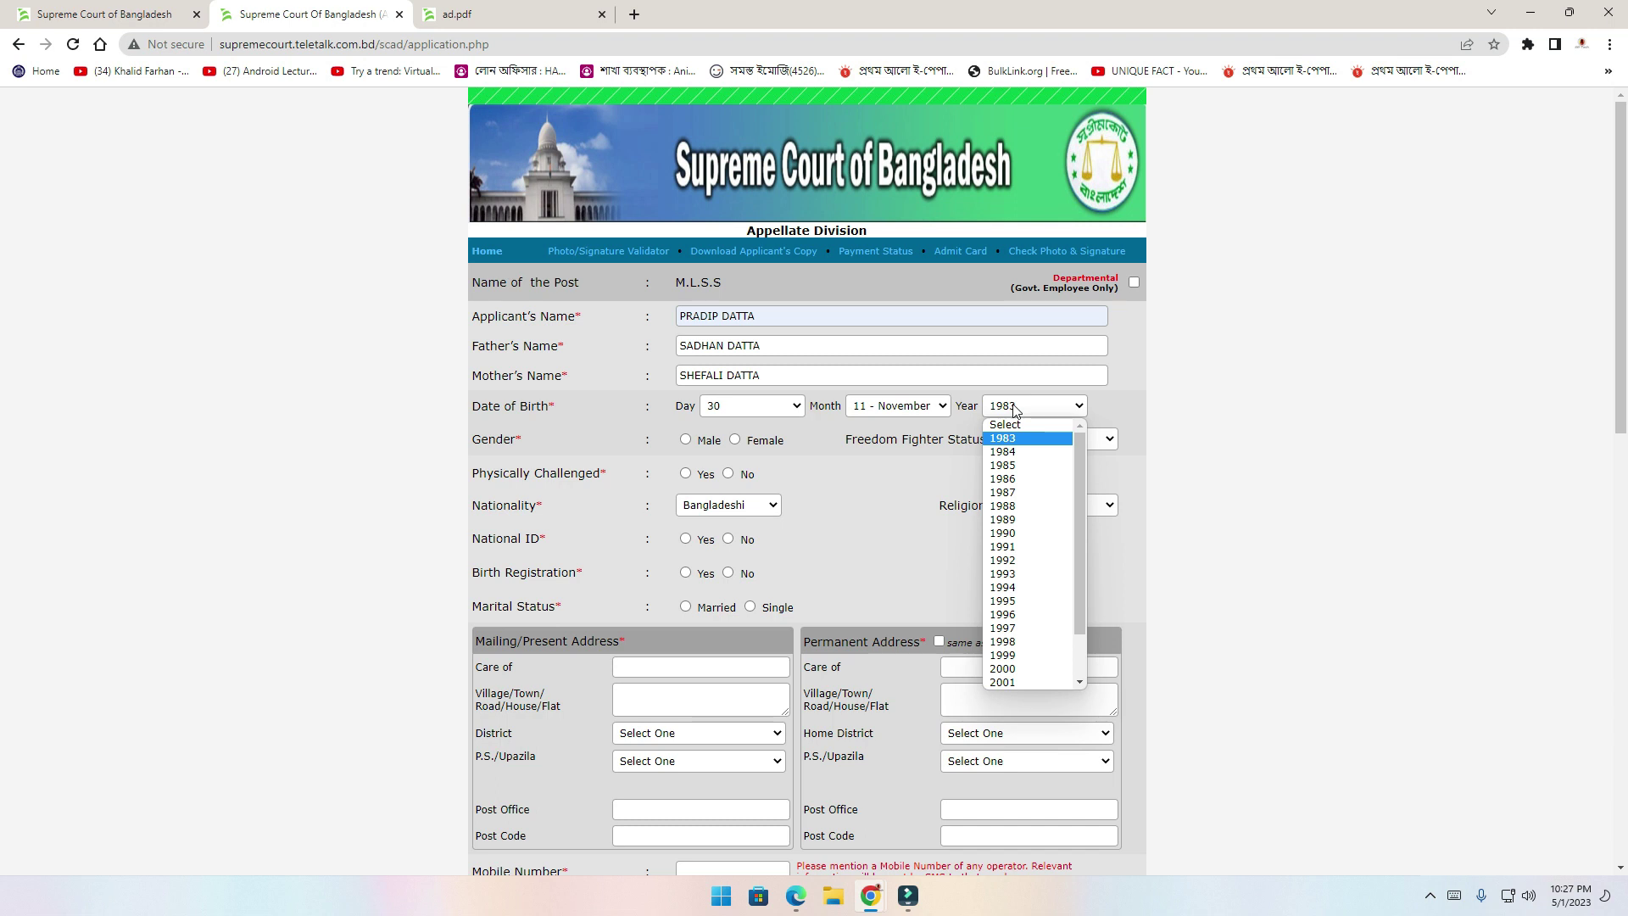
text(1997)
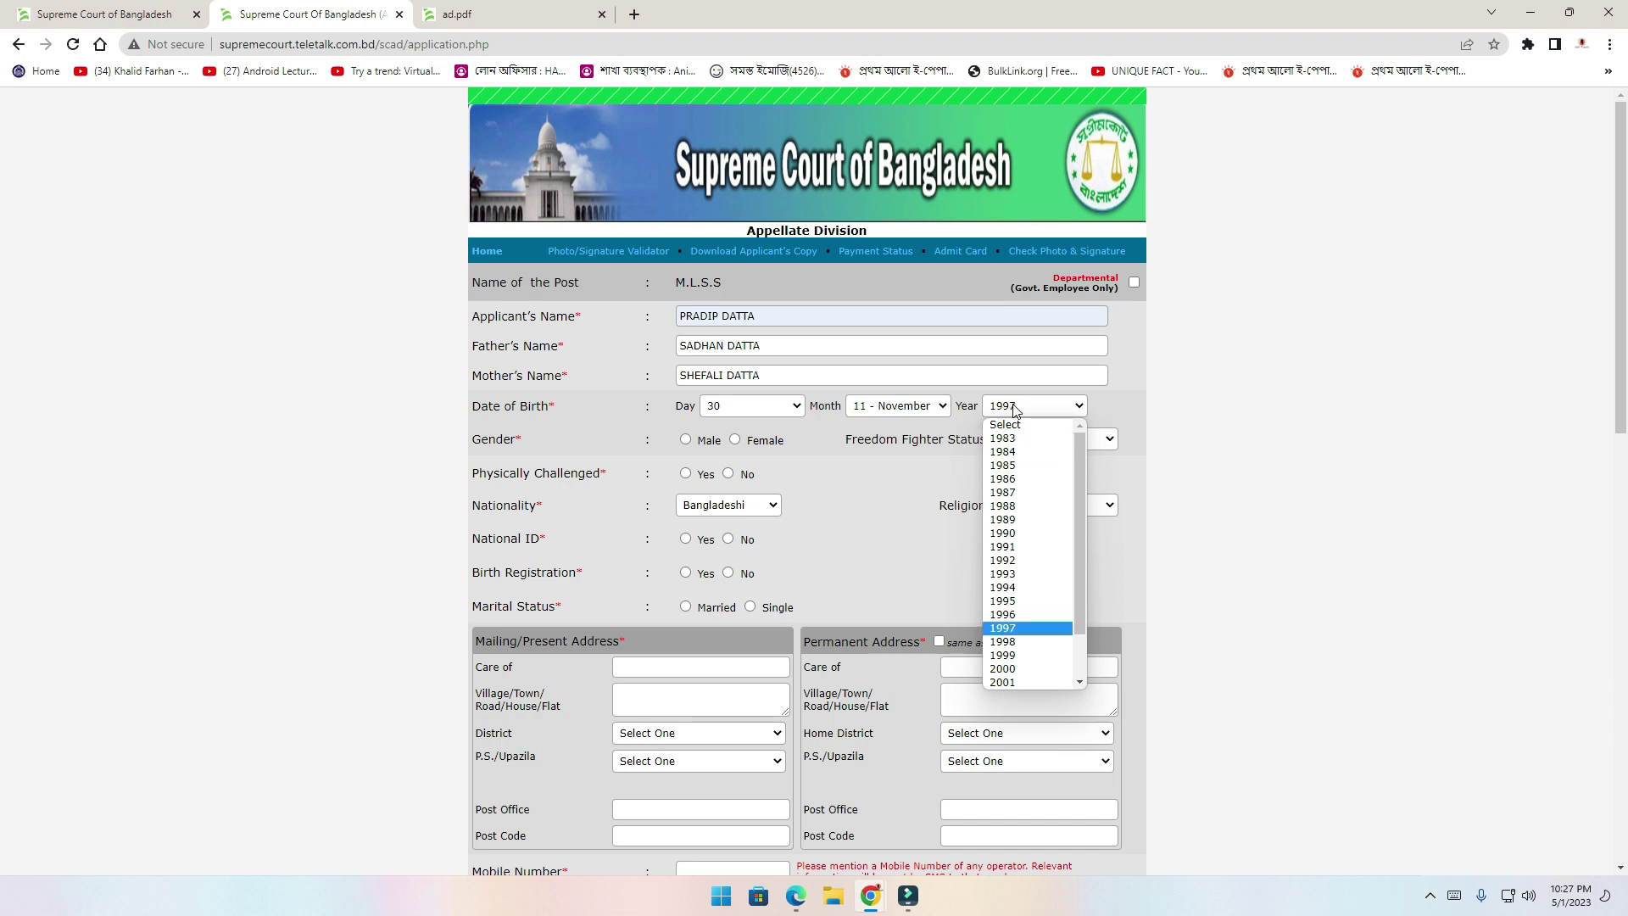
click(1123, 412)
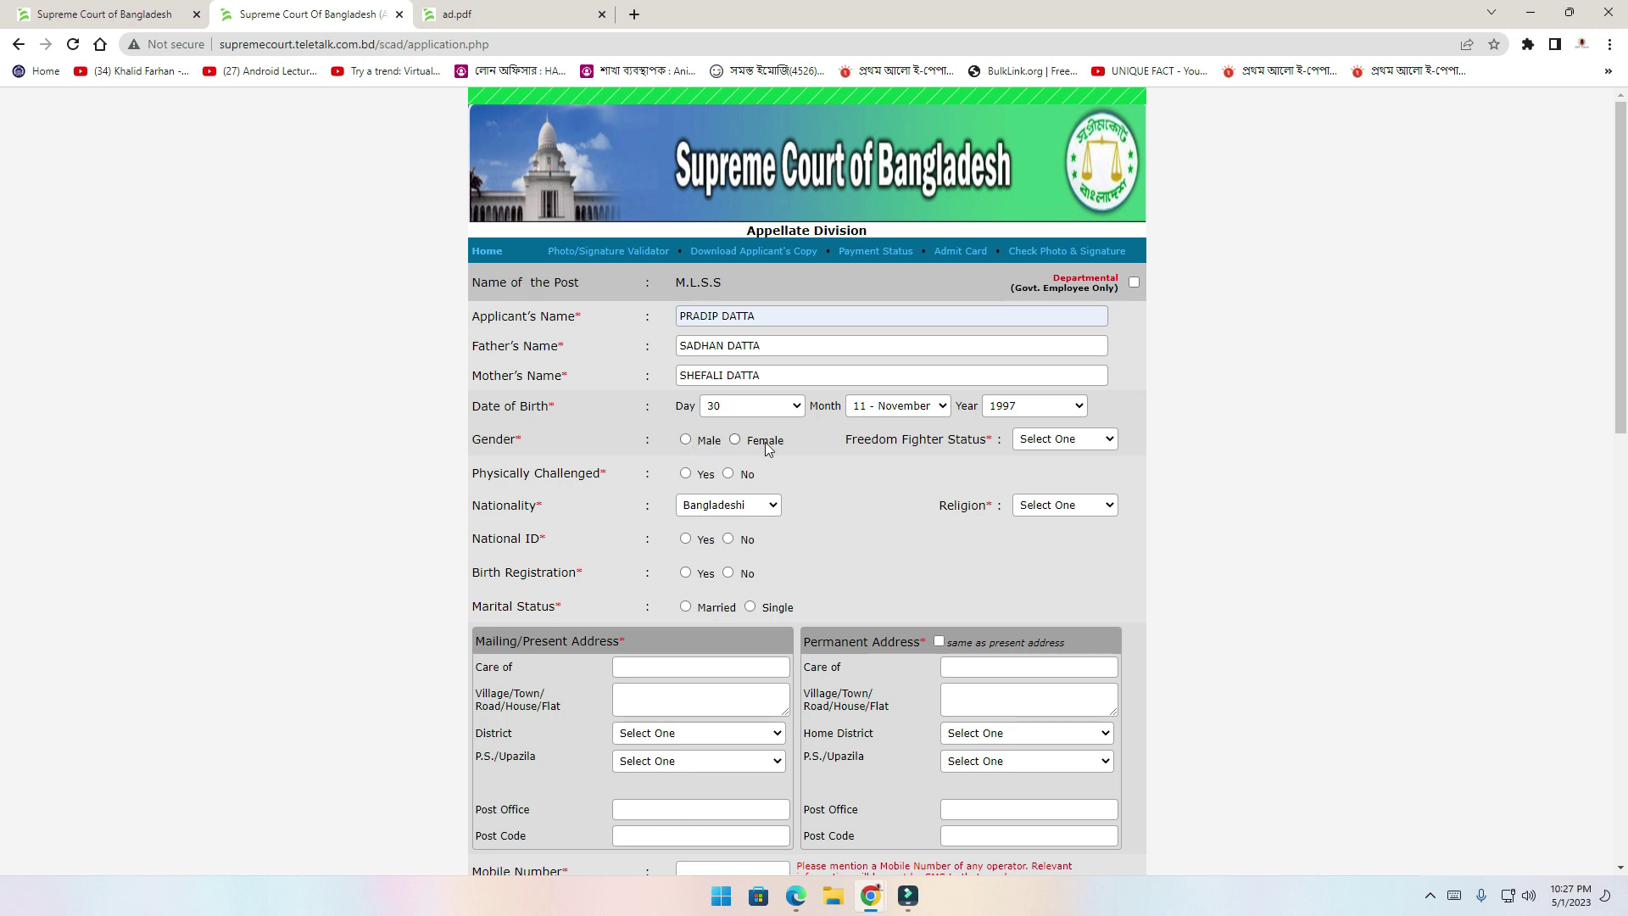
Mark the applicant as Male, Non Freedom Fighter, not physically challenged, Hinduism, with National ID Yes
click(687, 441)
click(1059, 439)
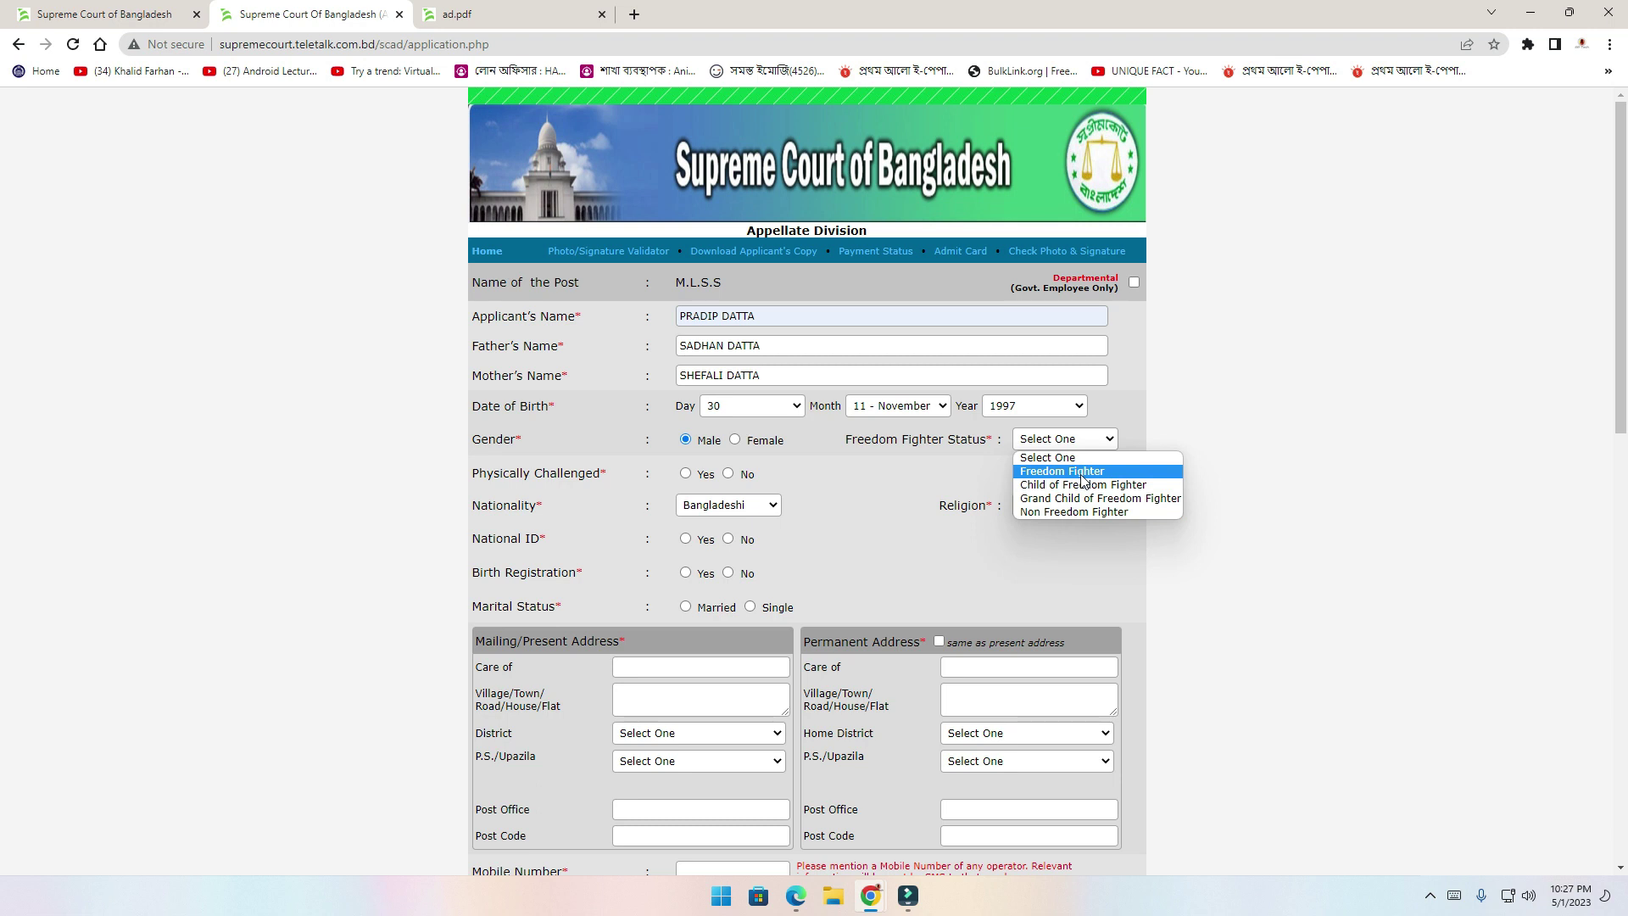
click(1084, 514)
click(476, 474)
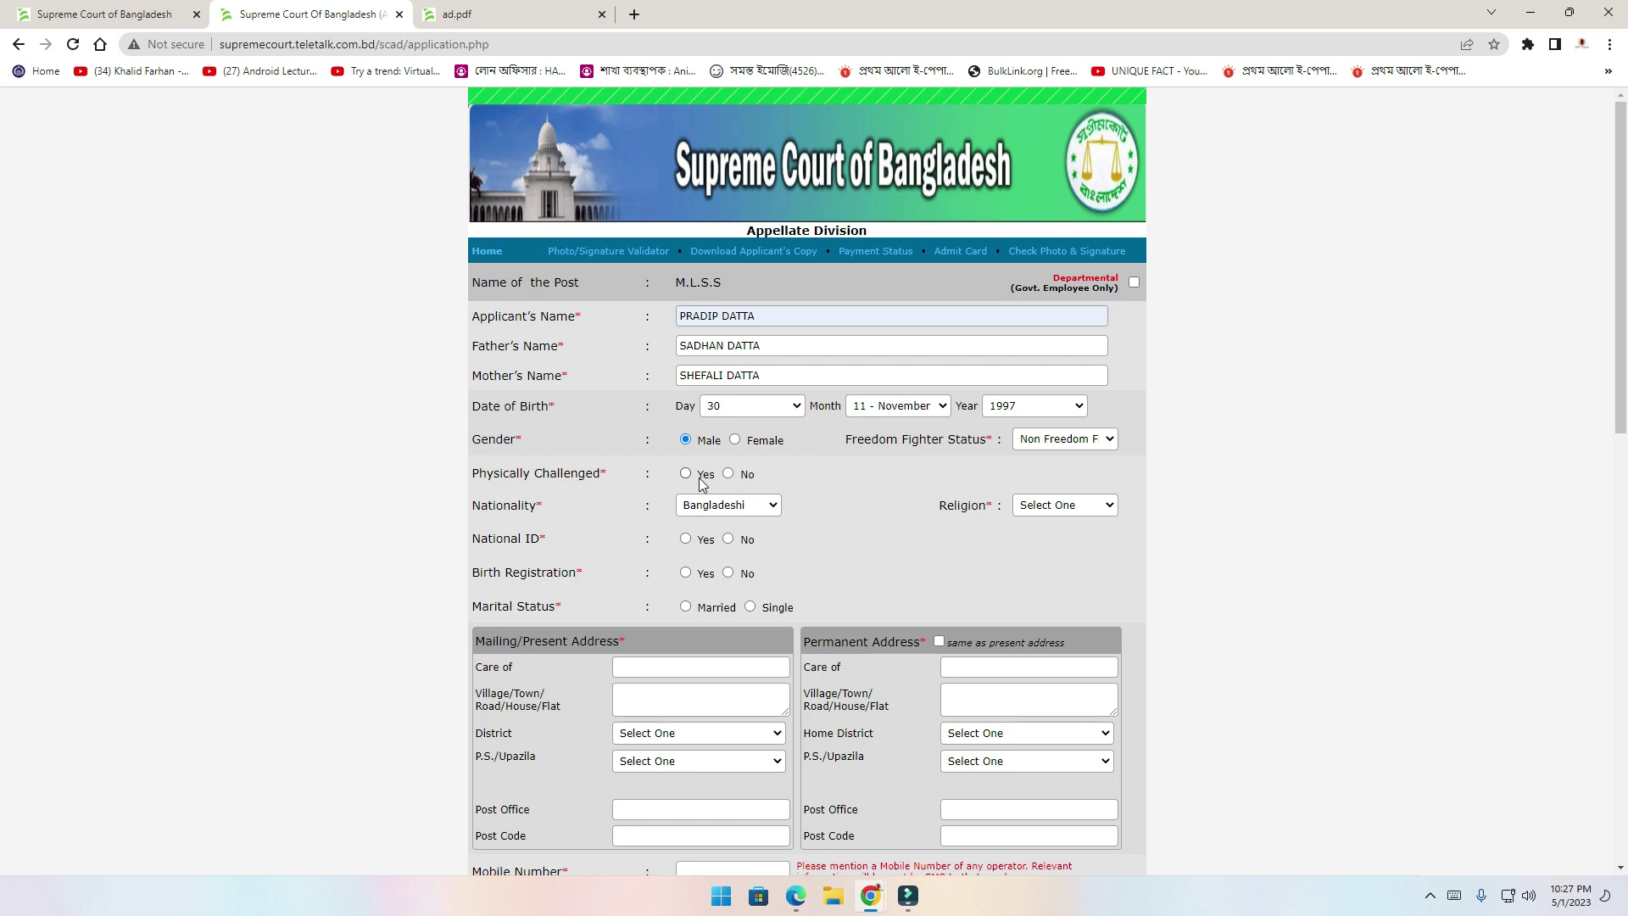
click(730, 476)
click(1069, 509)
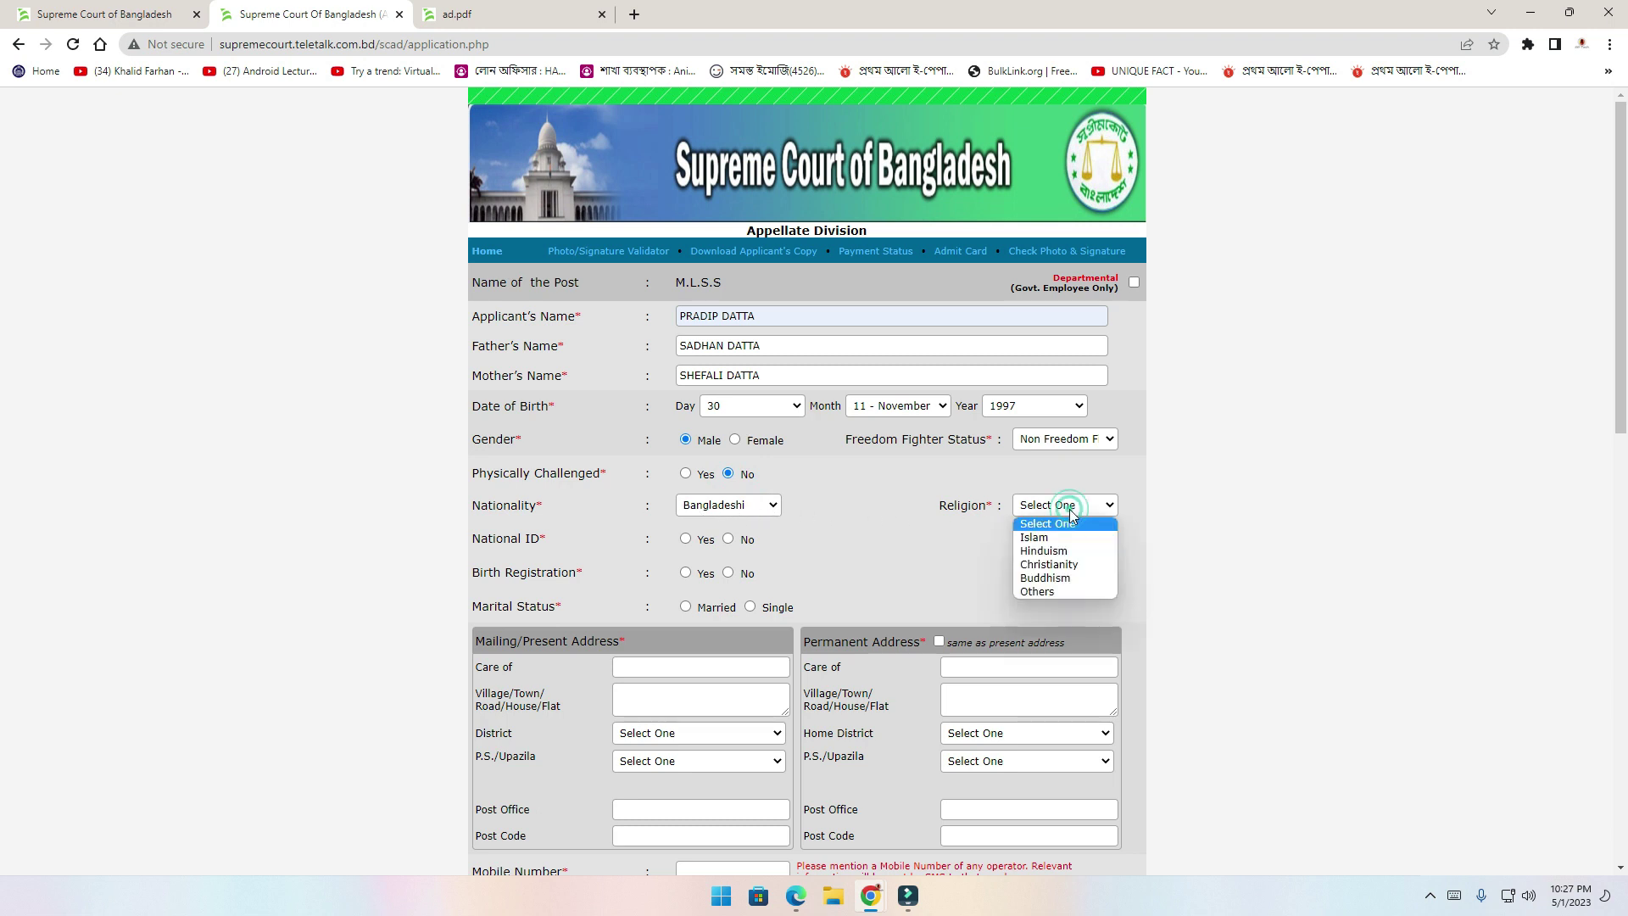
click(1054, 556)
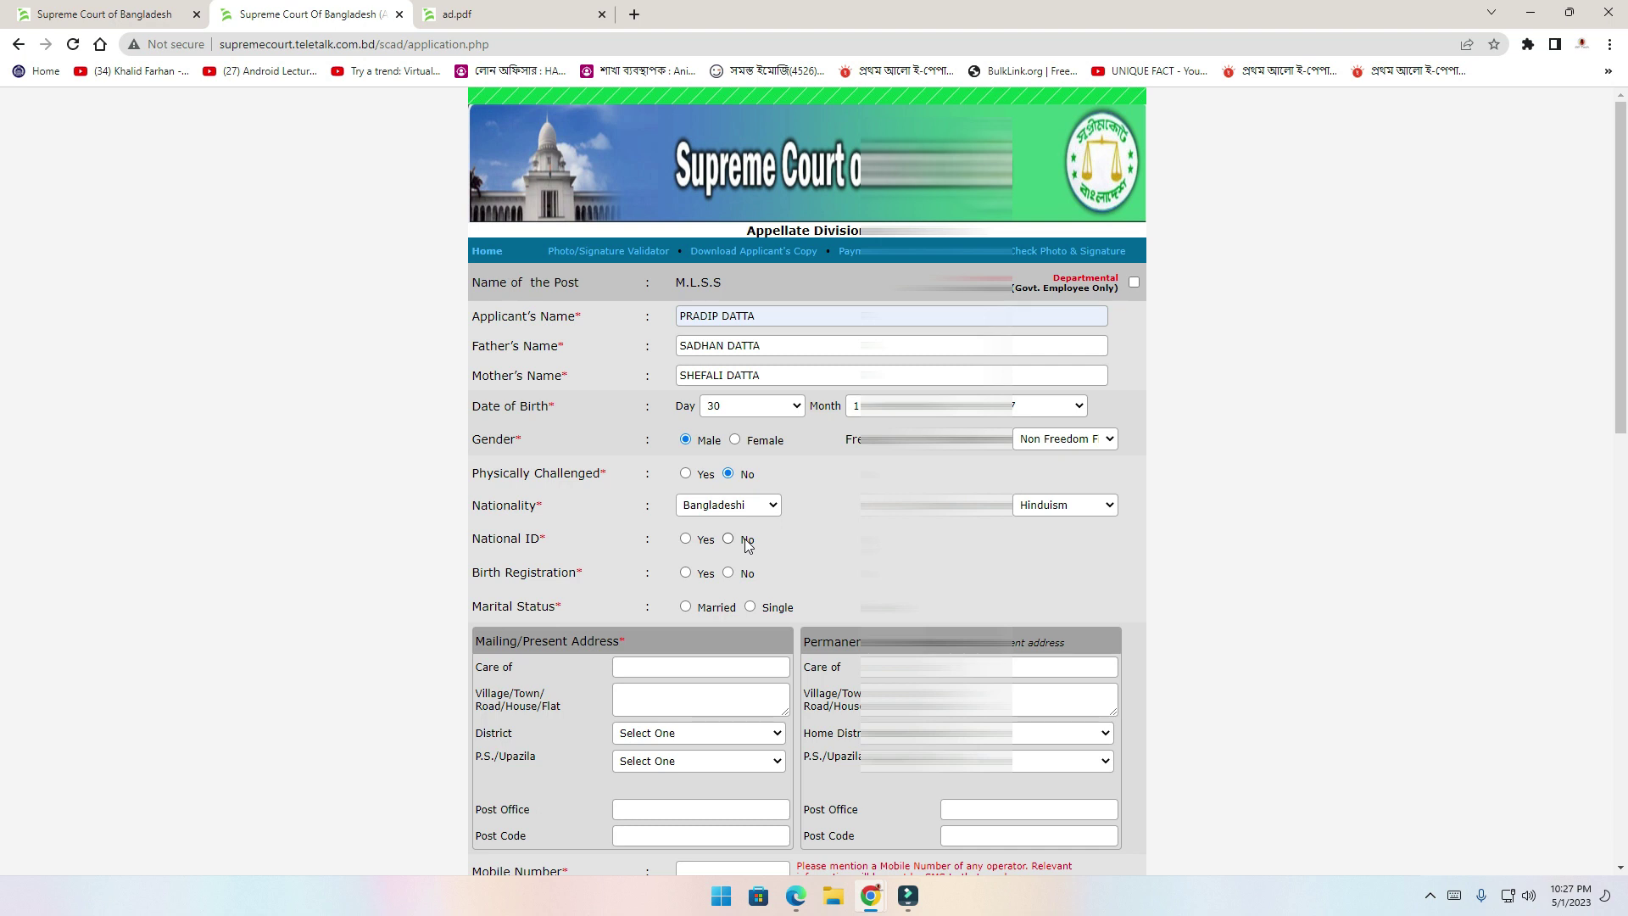
click(685, 538)
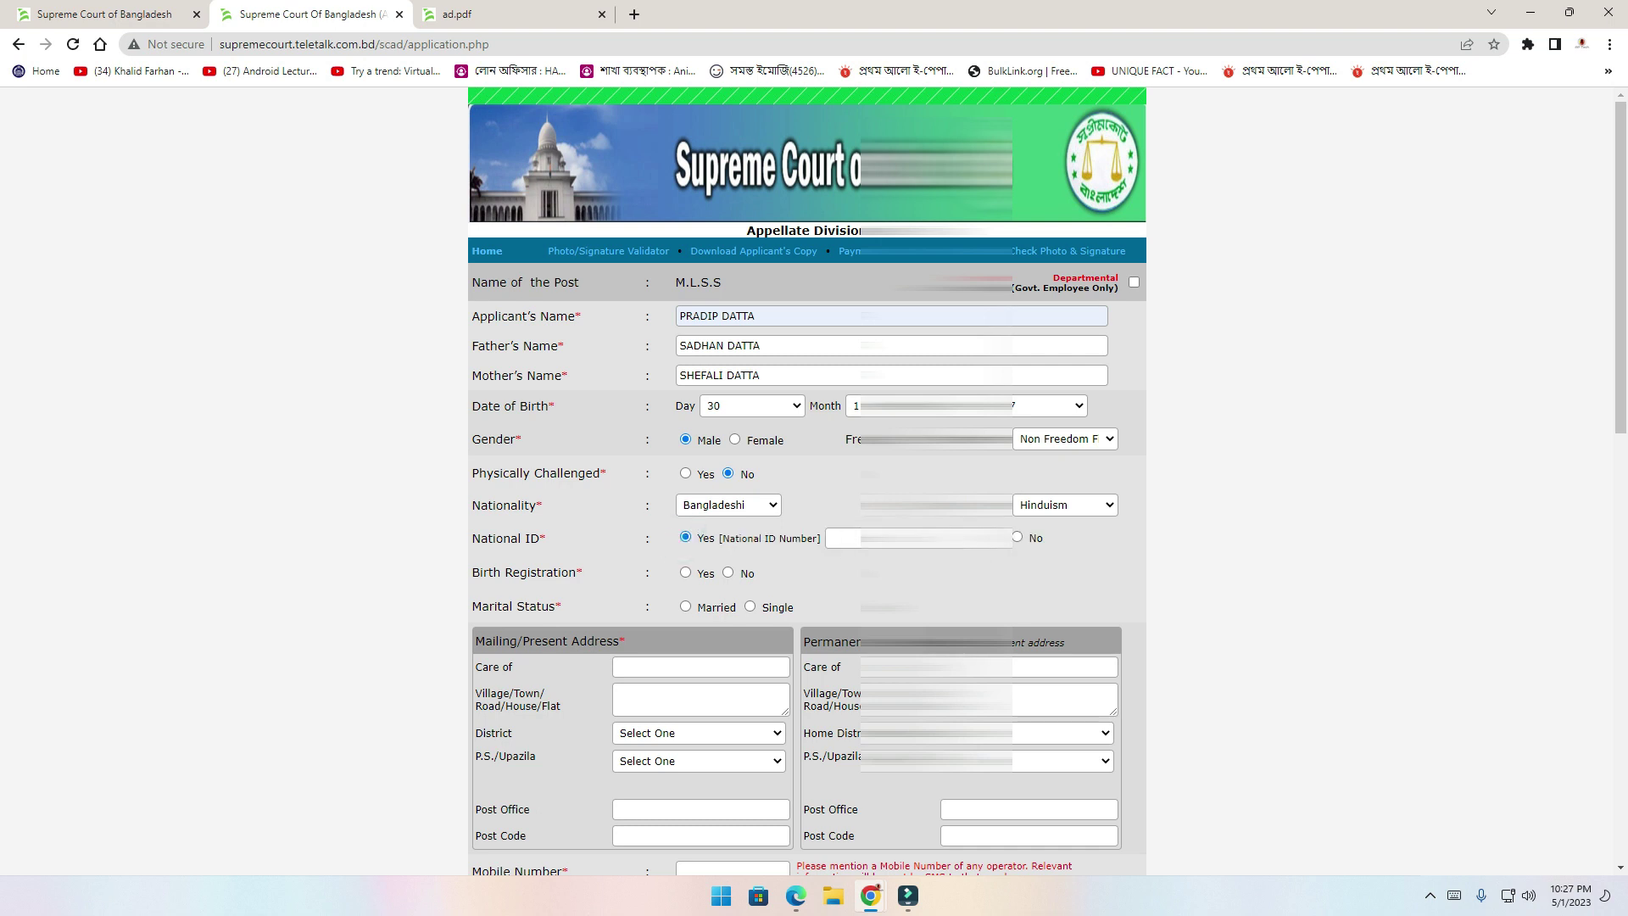
Enter the National ID number and answer No to birth registration
click(915, 537)
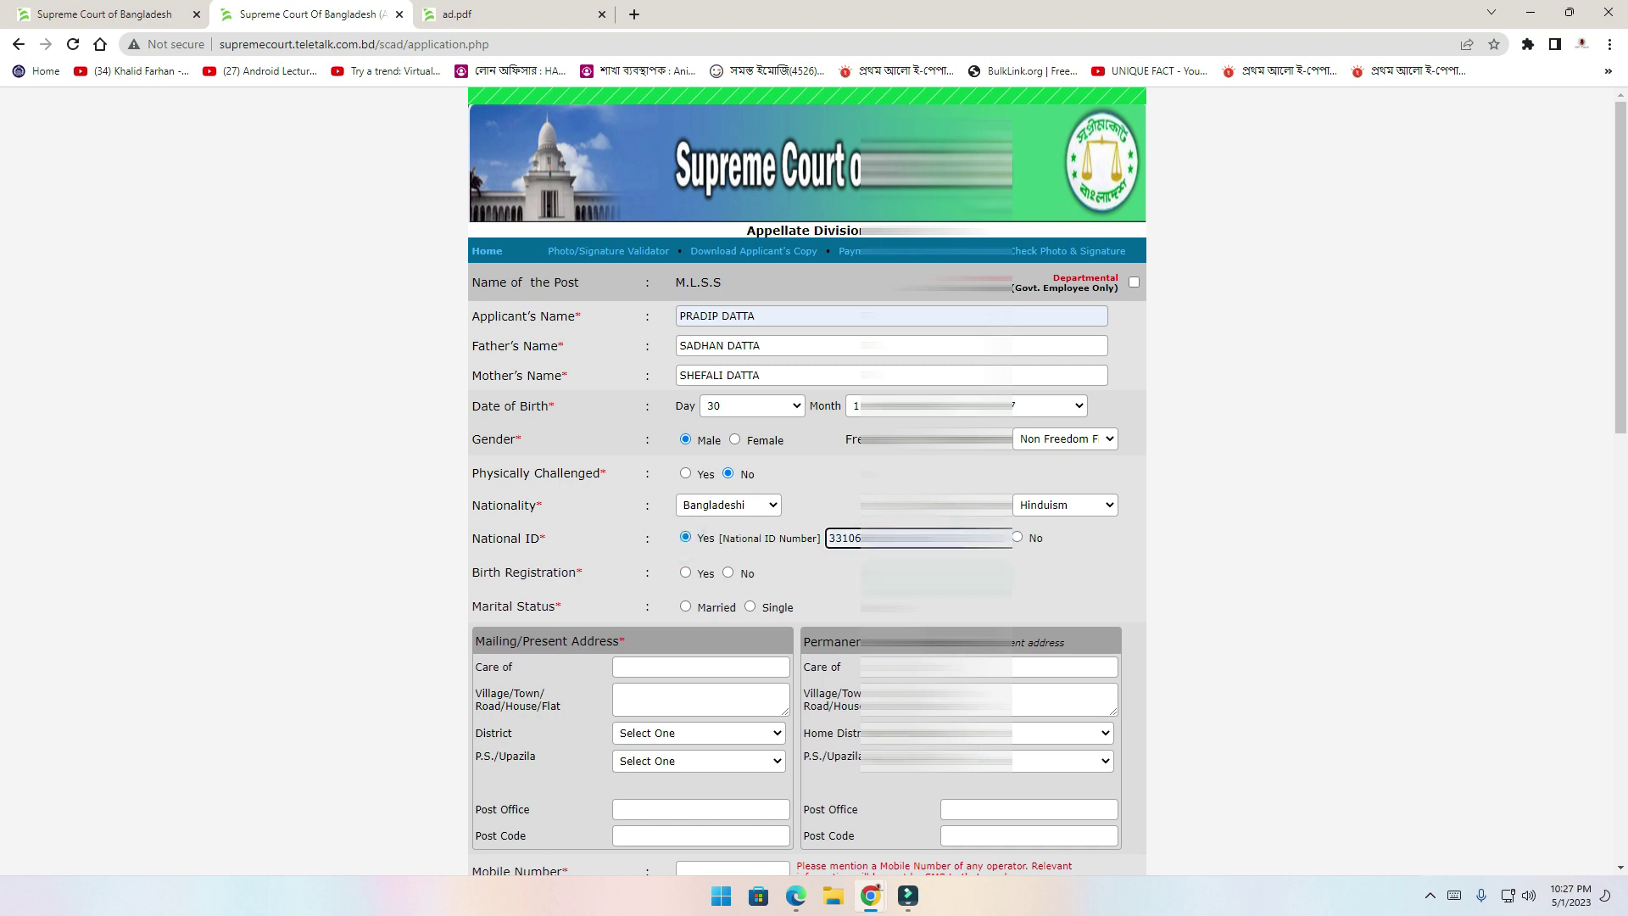
scroll(766, 323, down, 3)
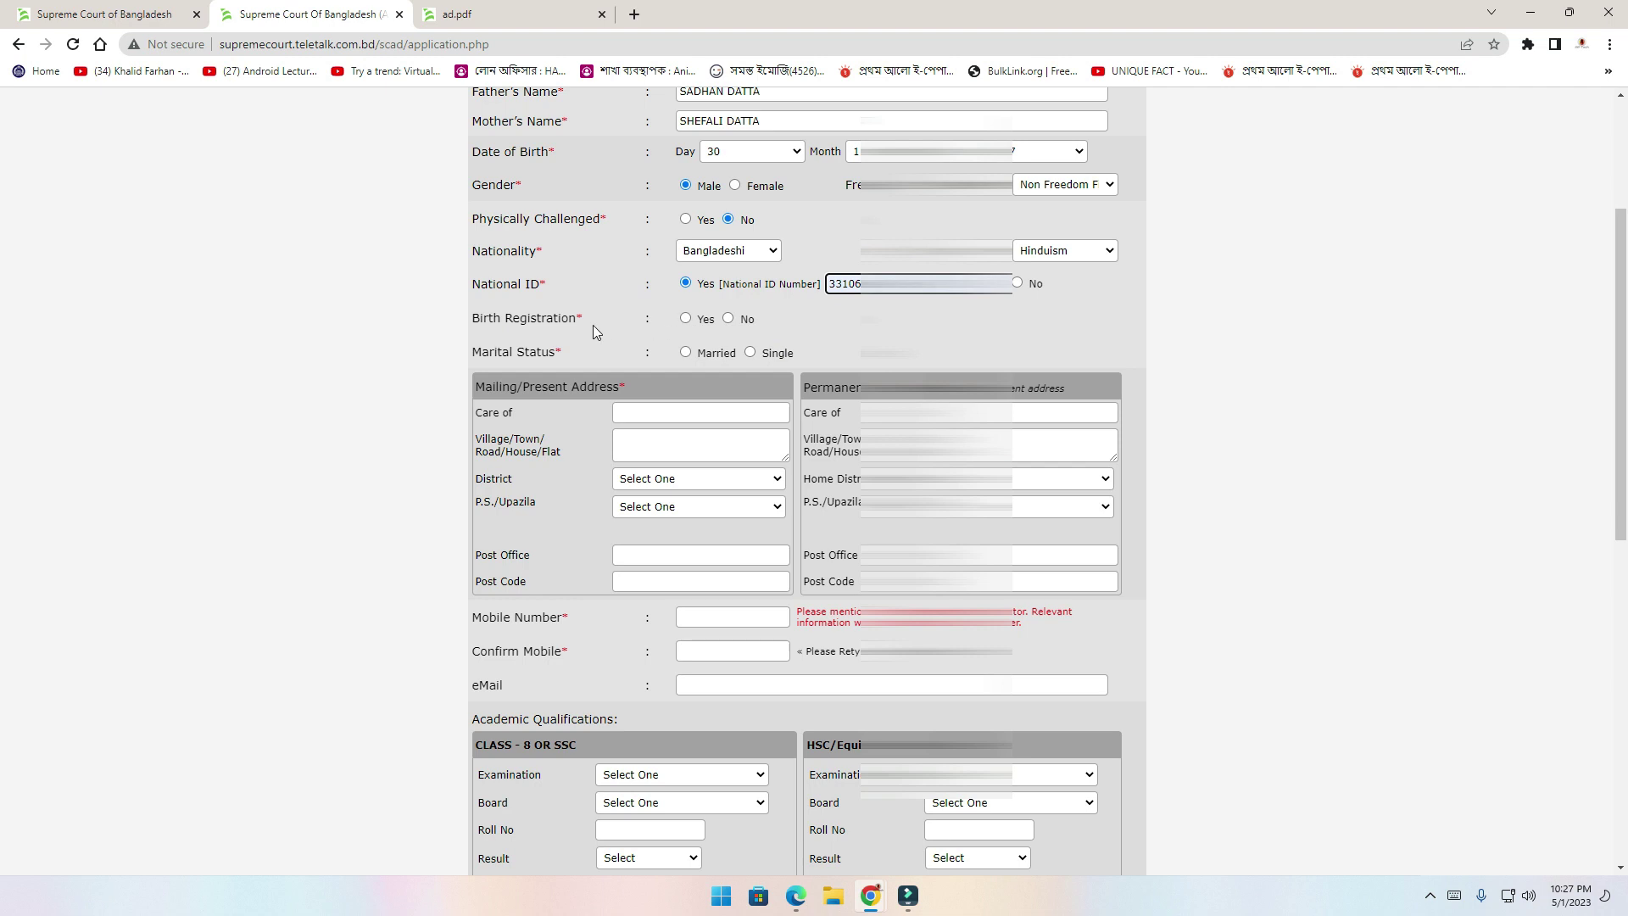
click(685, 318)
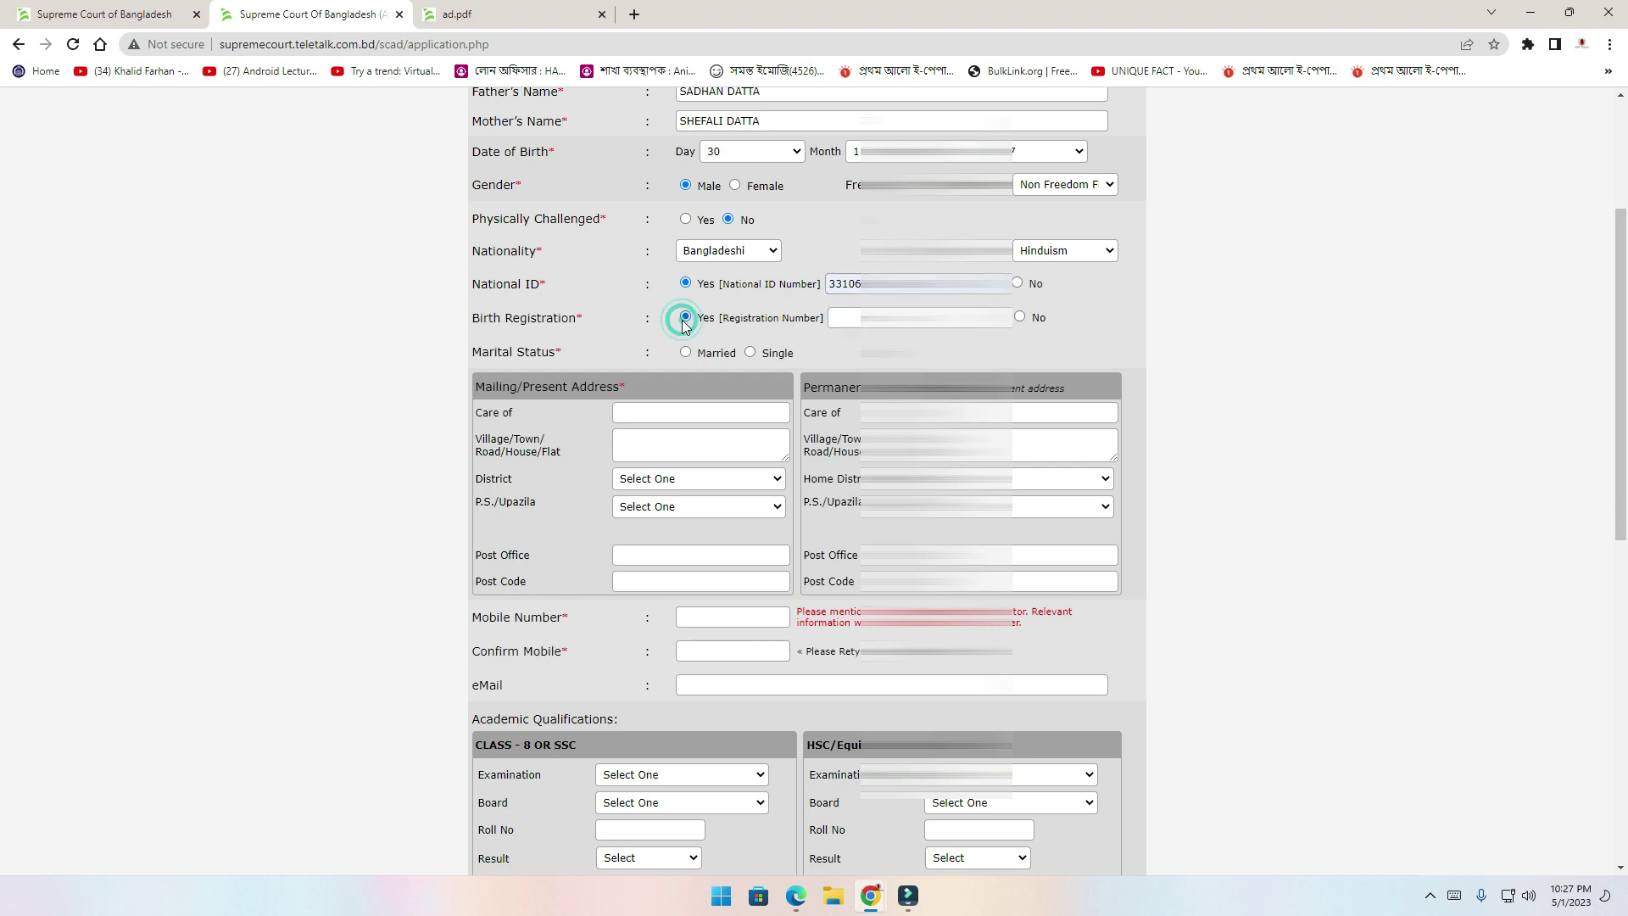
click(1019, 317)
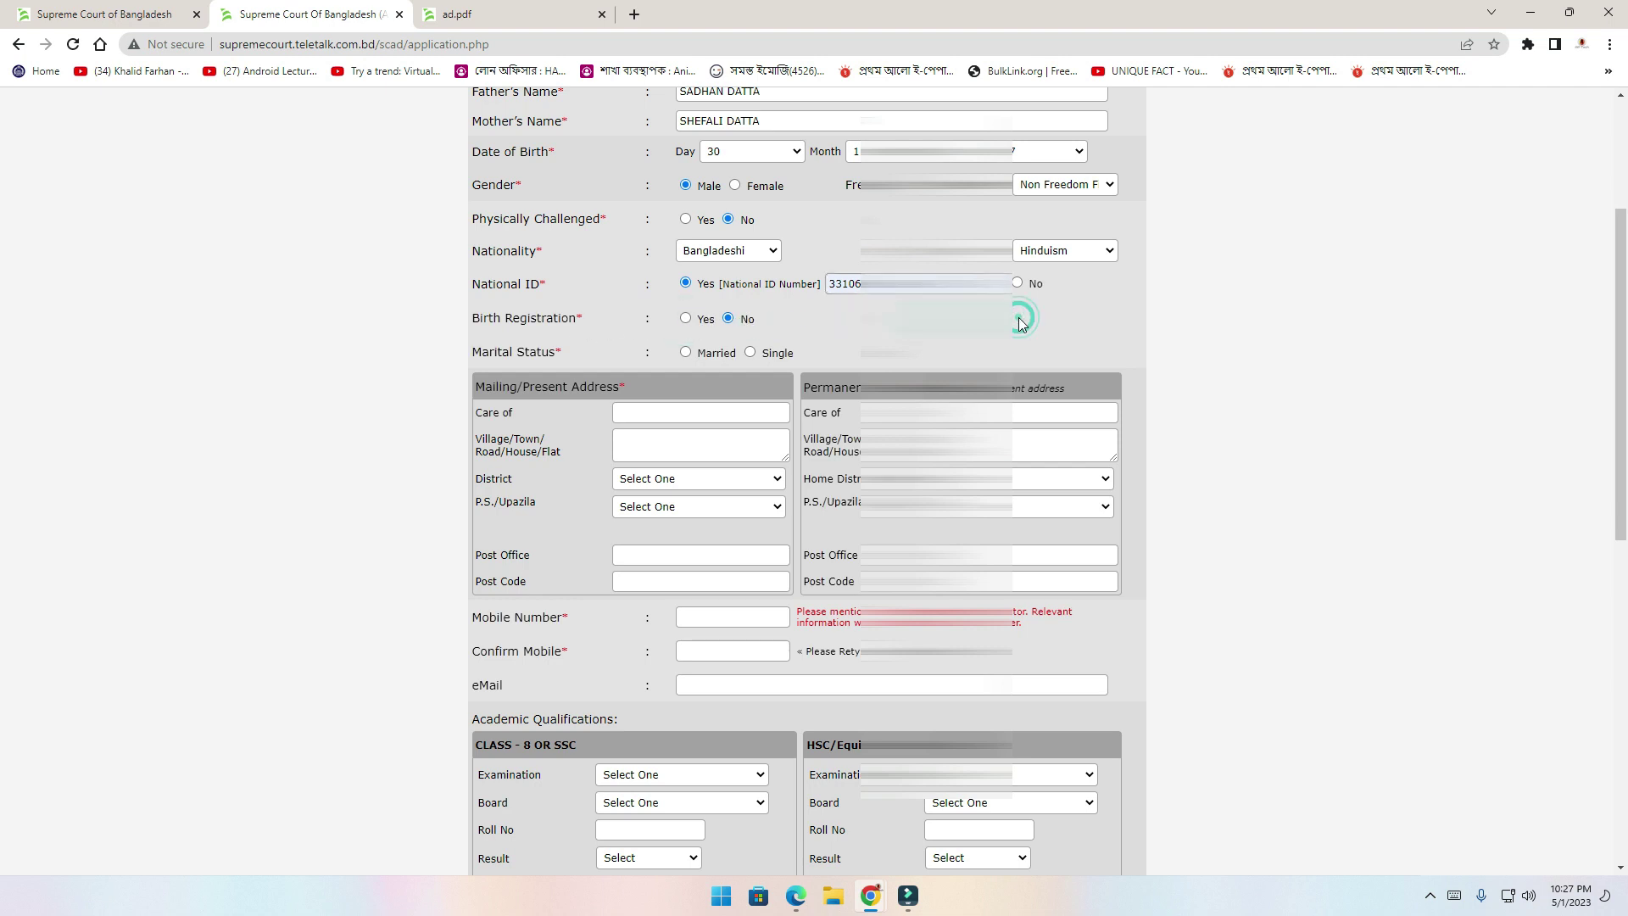
click(566, 356)
Set marital status to Single after briefly selecting Married
click(750, 352)
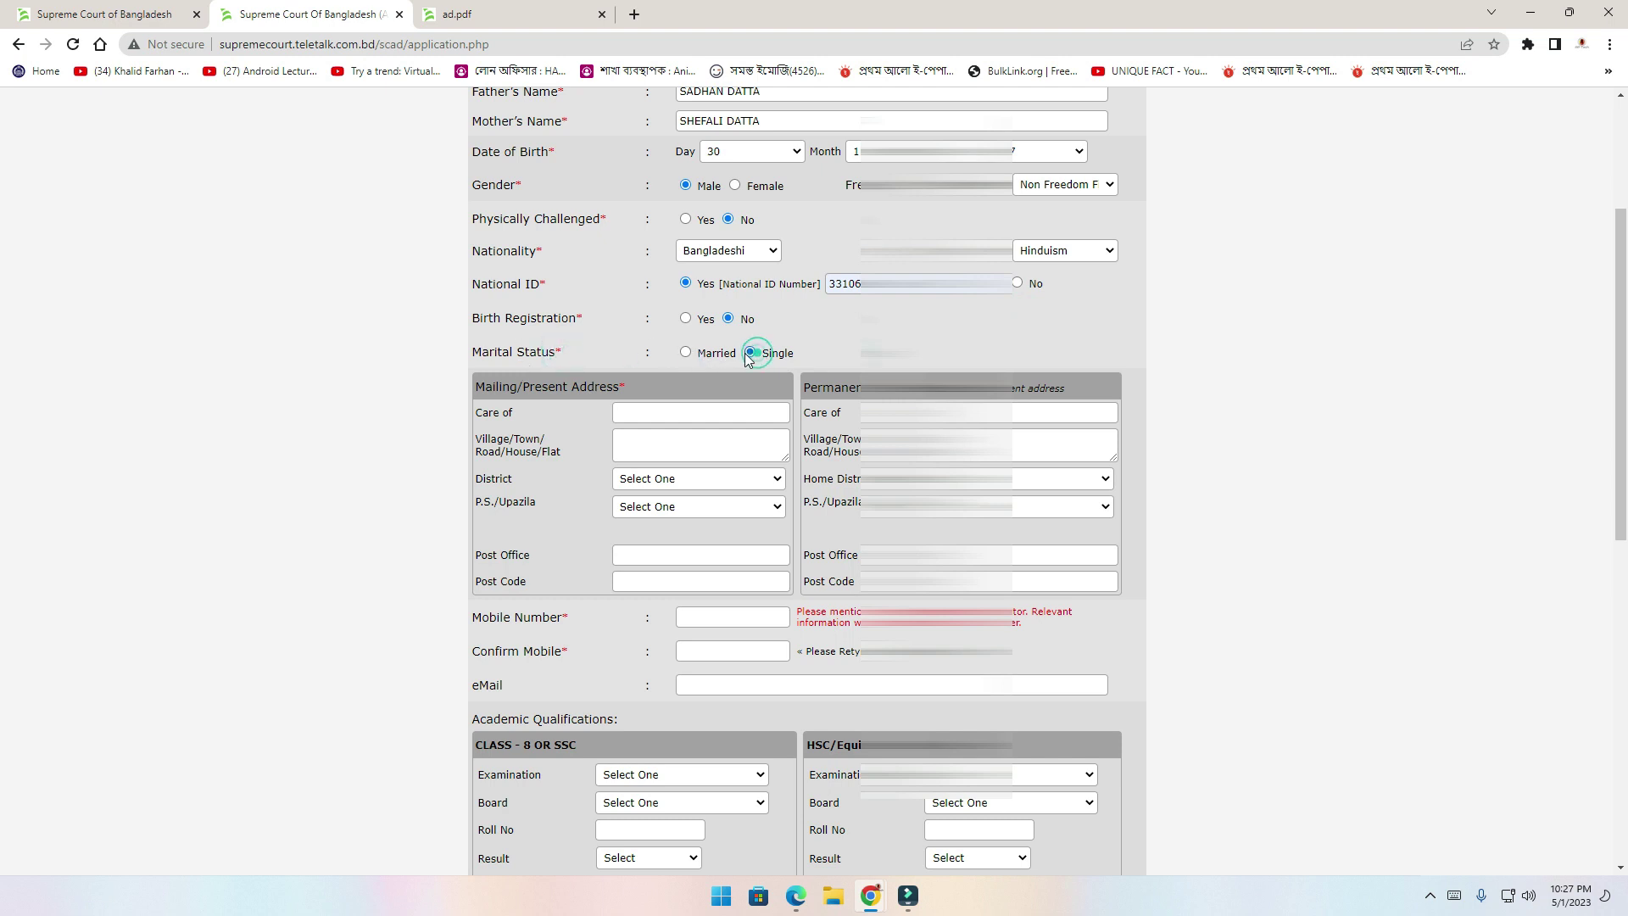
click(685, 353)
click(843, 352)
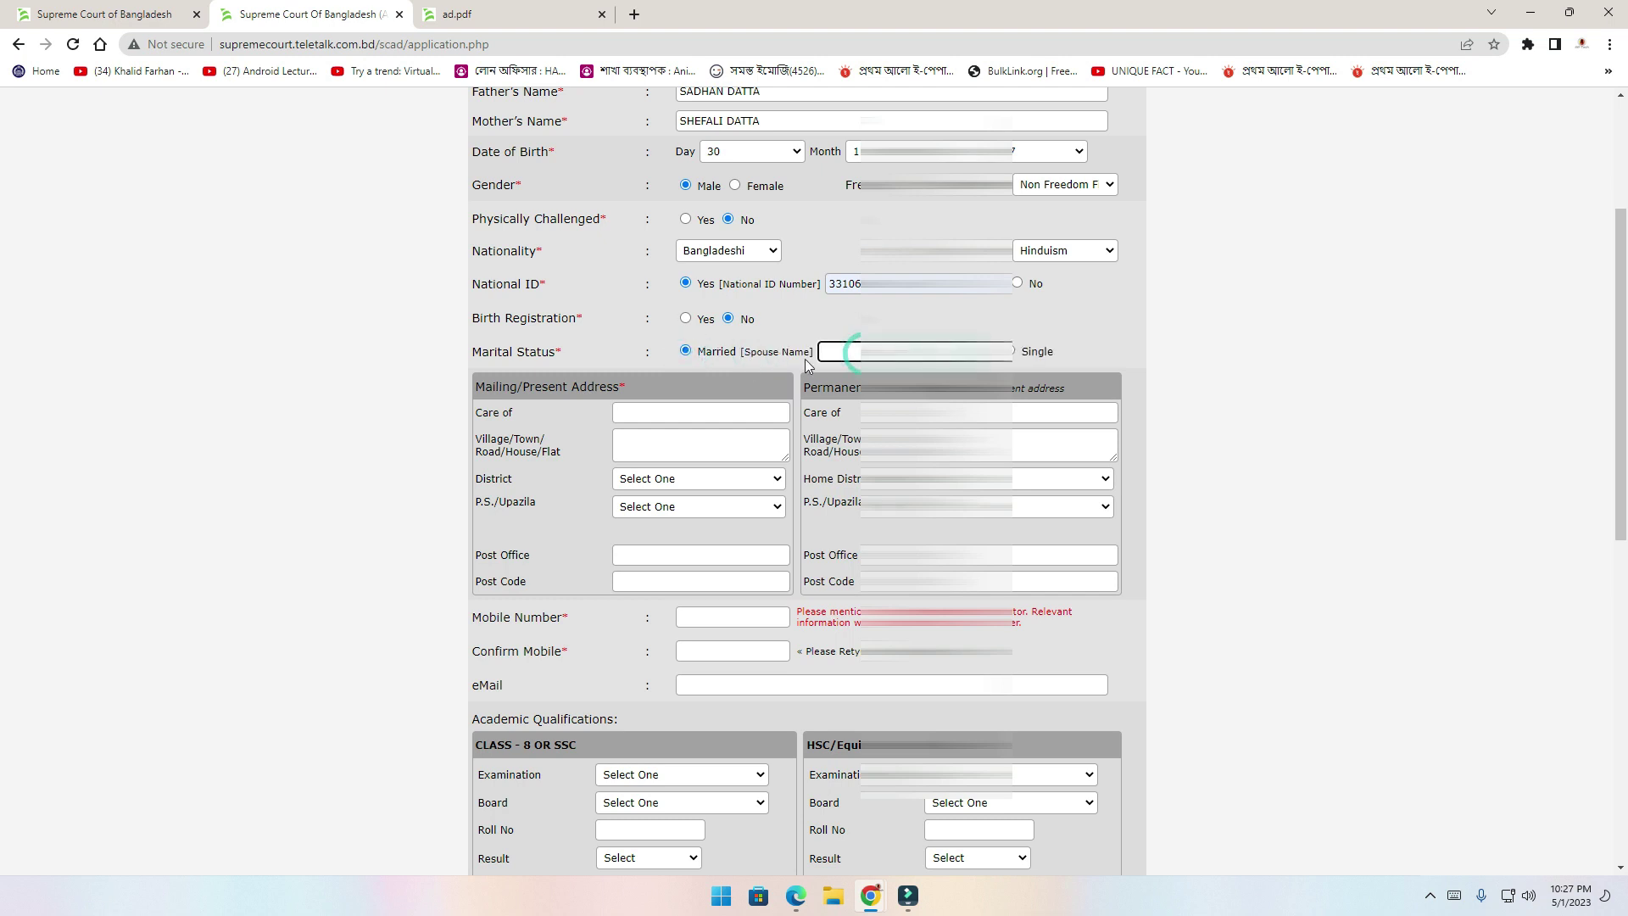
click(1014, 355)
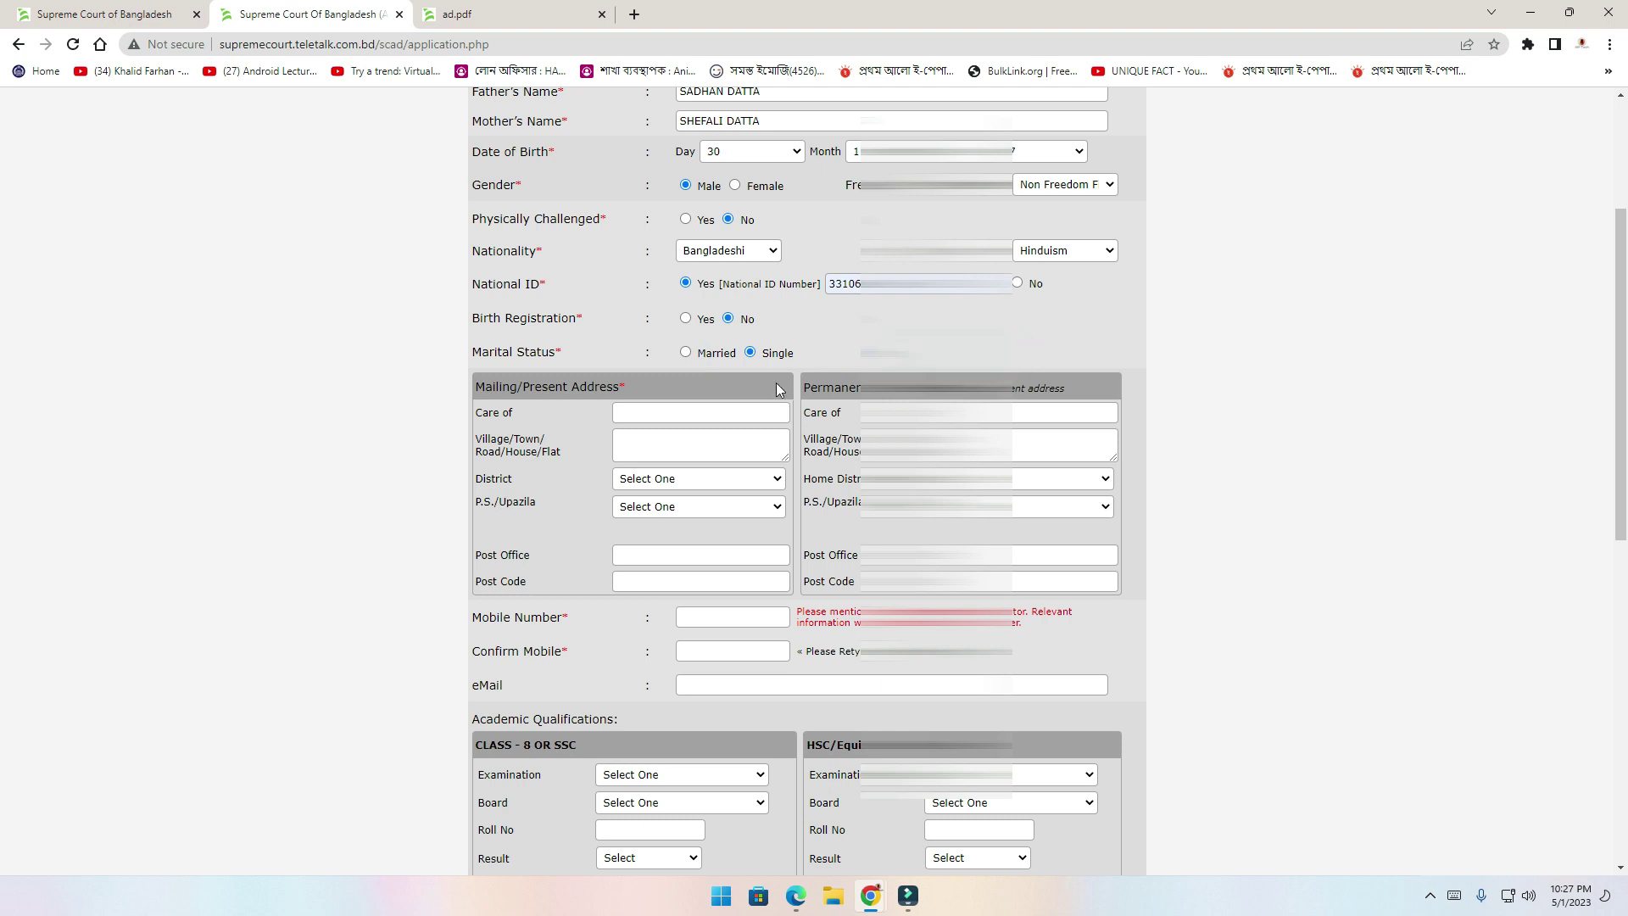
click(637, 414)
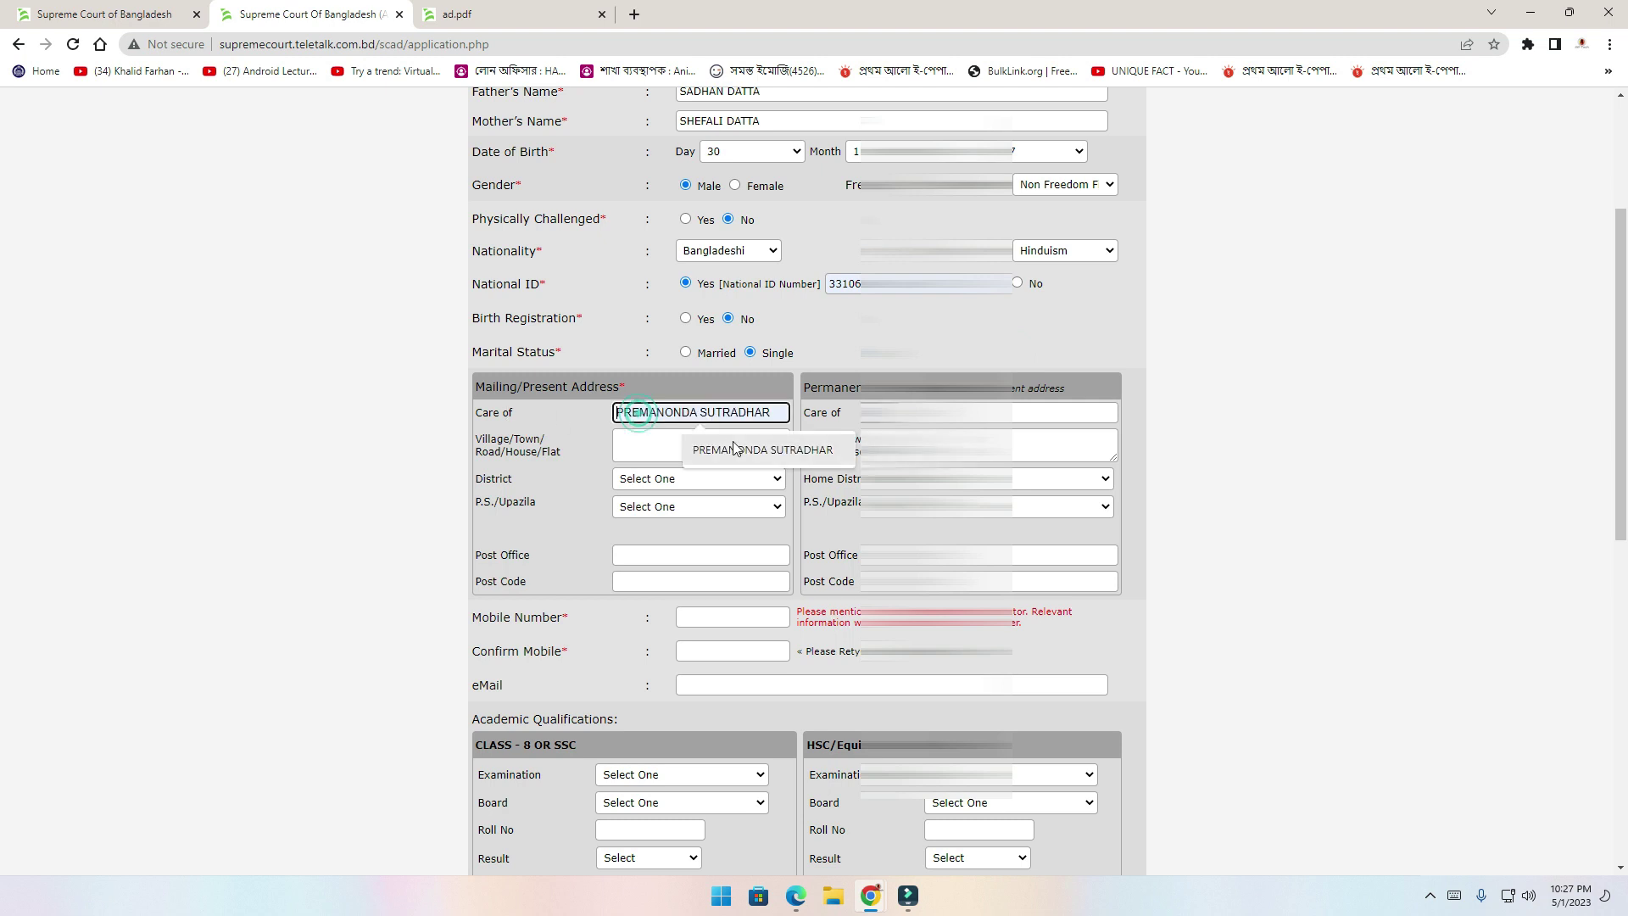
Enter the care-of name and village, then choose the district and upazila
text(s)
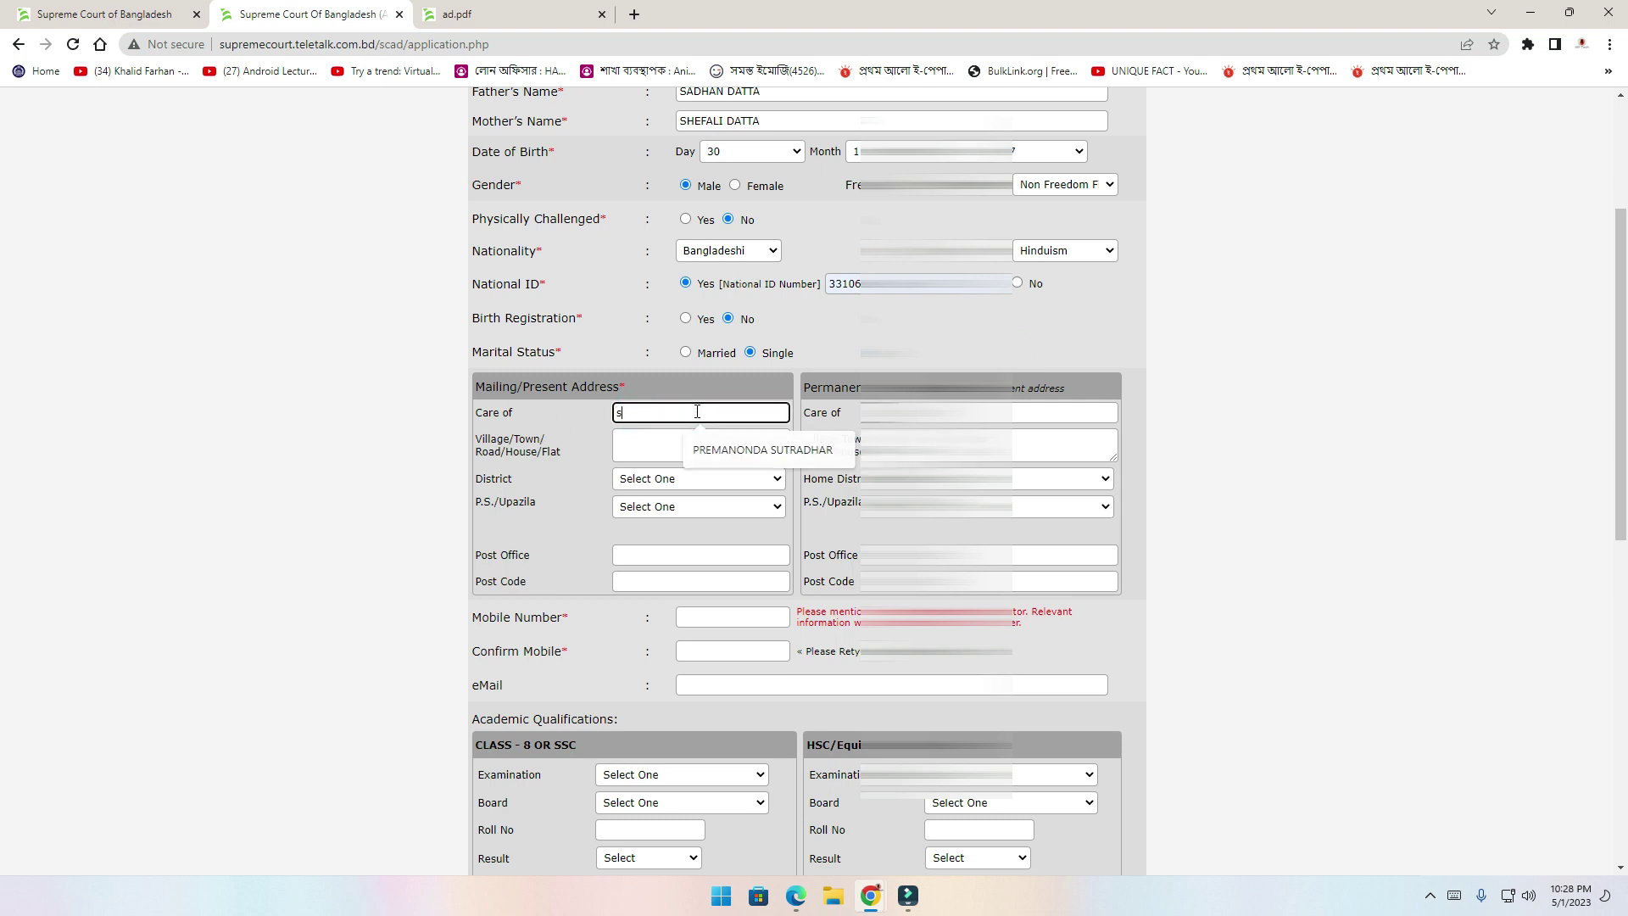
text(adha)
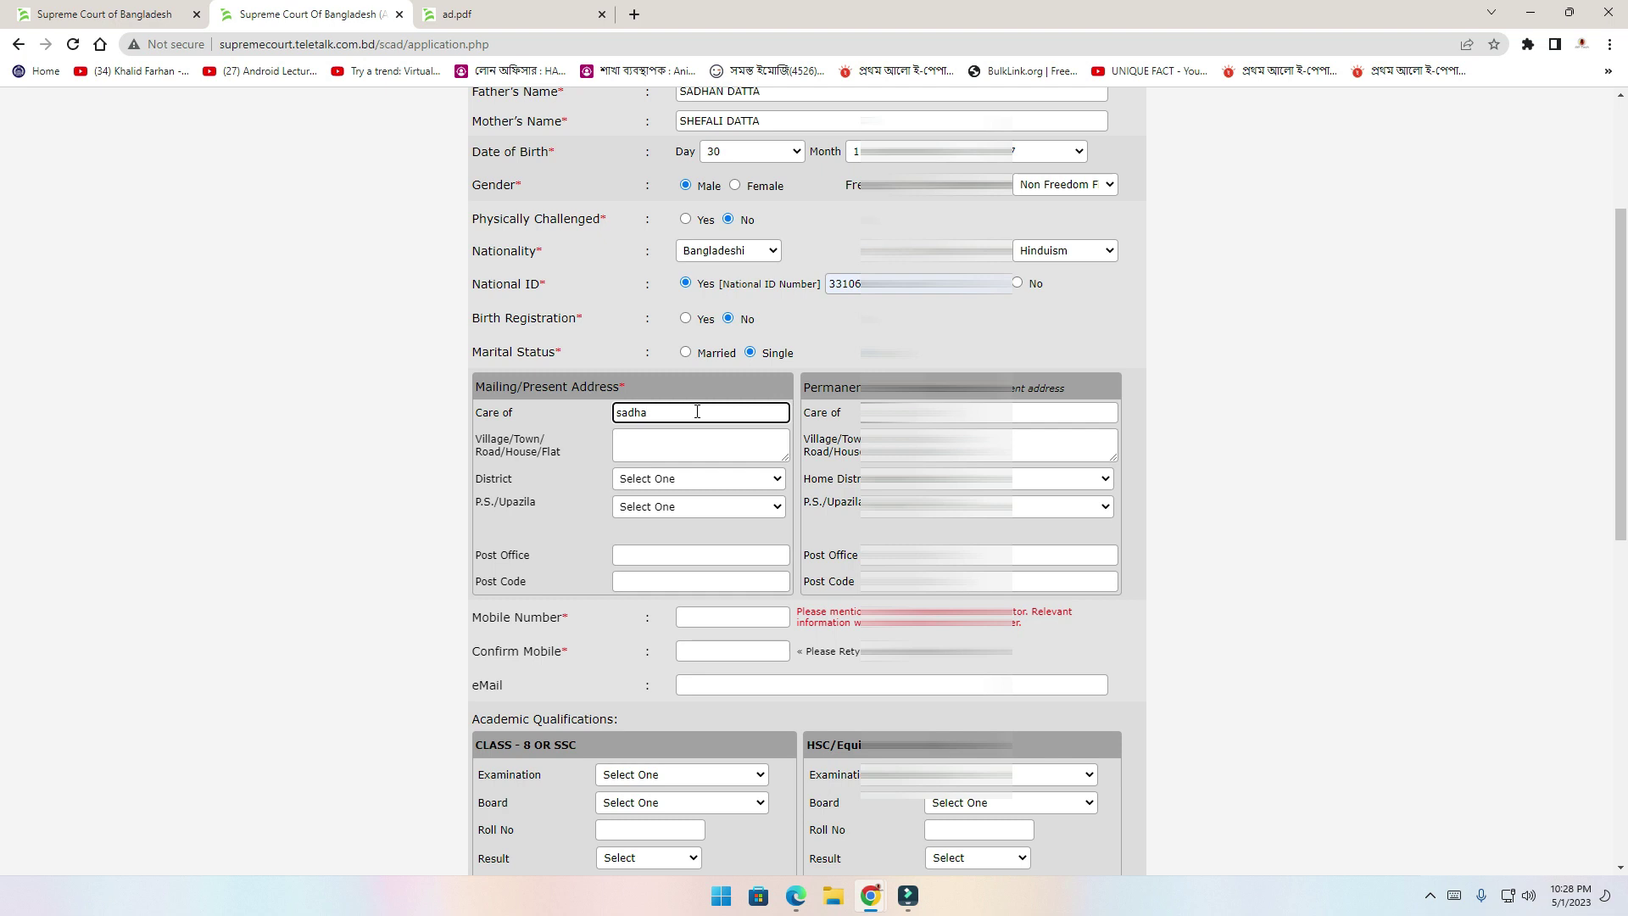
key(BackSpace)
key(BackSpace)
key(BackSpace)
key(BackSpace)
key(Tab)
text(ROWAI)
key(Tab)
key(d)
key(Tab)
key(Tab)
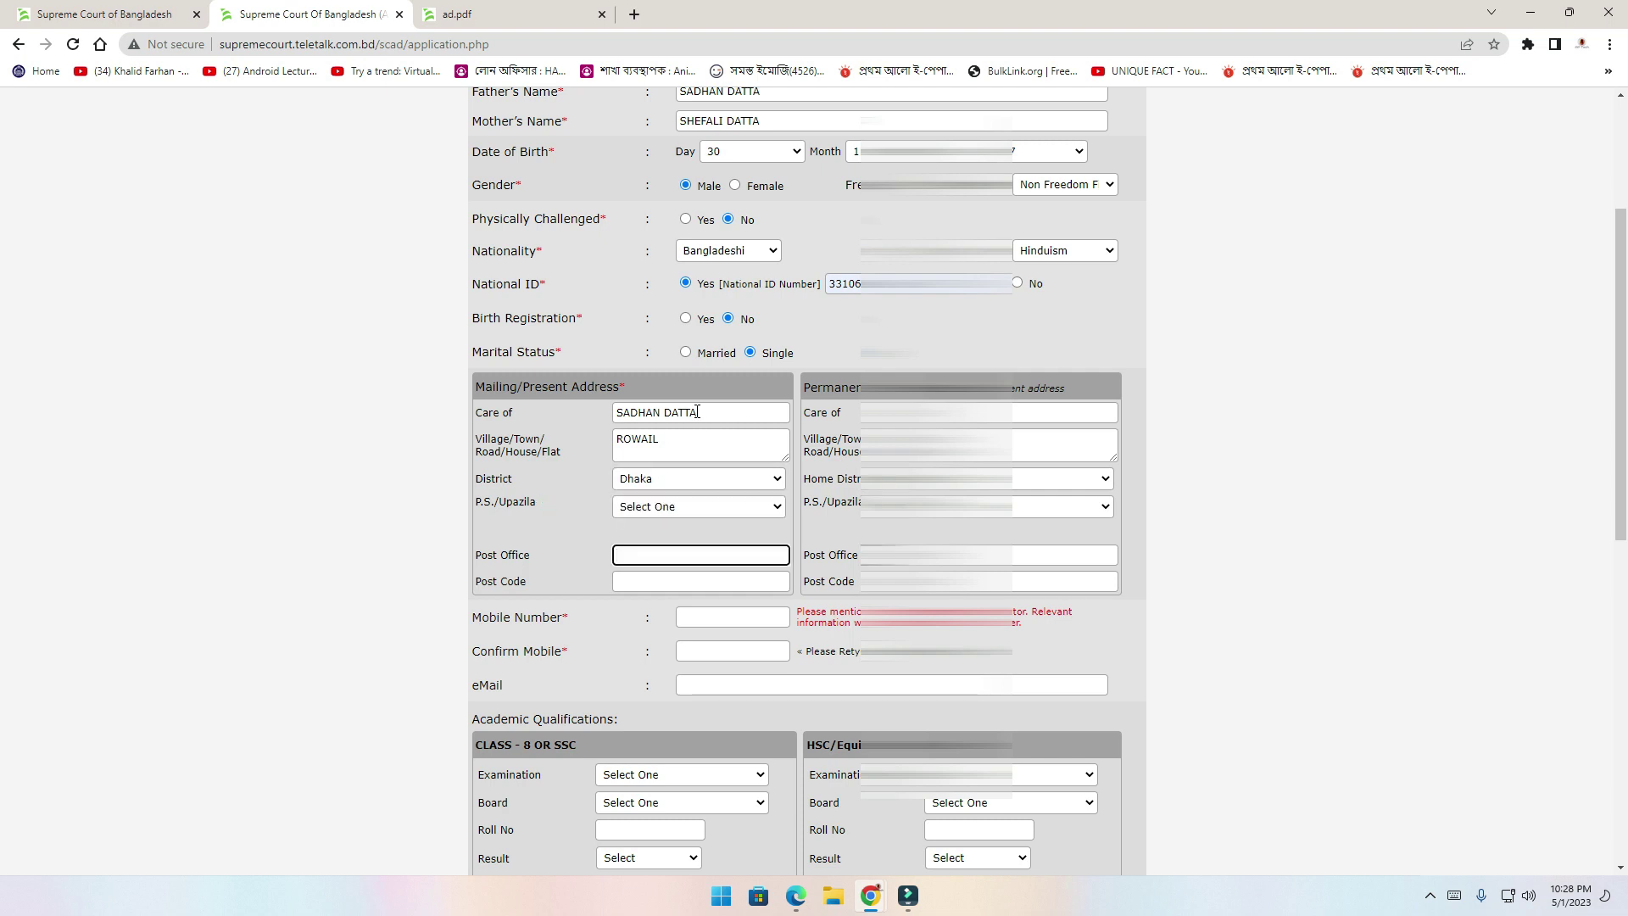
click(663, 506)
text(dh)
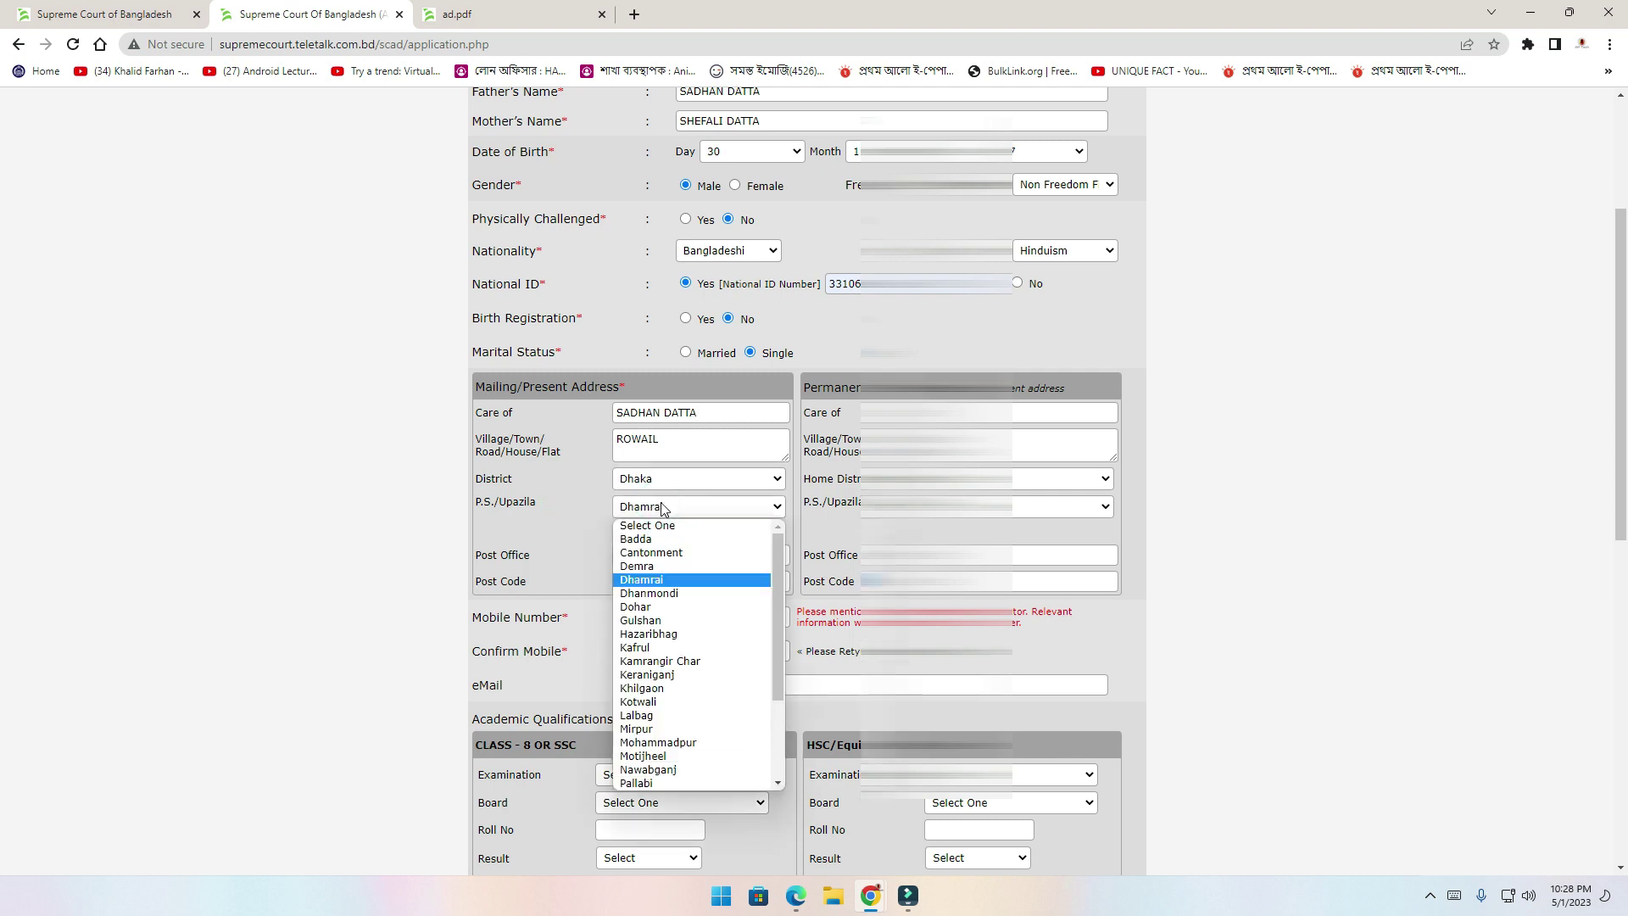
key(Return)
Fill the post office, post code, mobile number and its confirmation from saved autofill
click(665, 556)
click(703, 588)
click(689, 578)
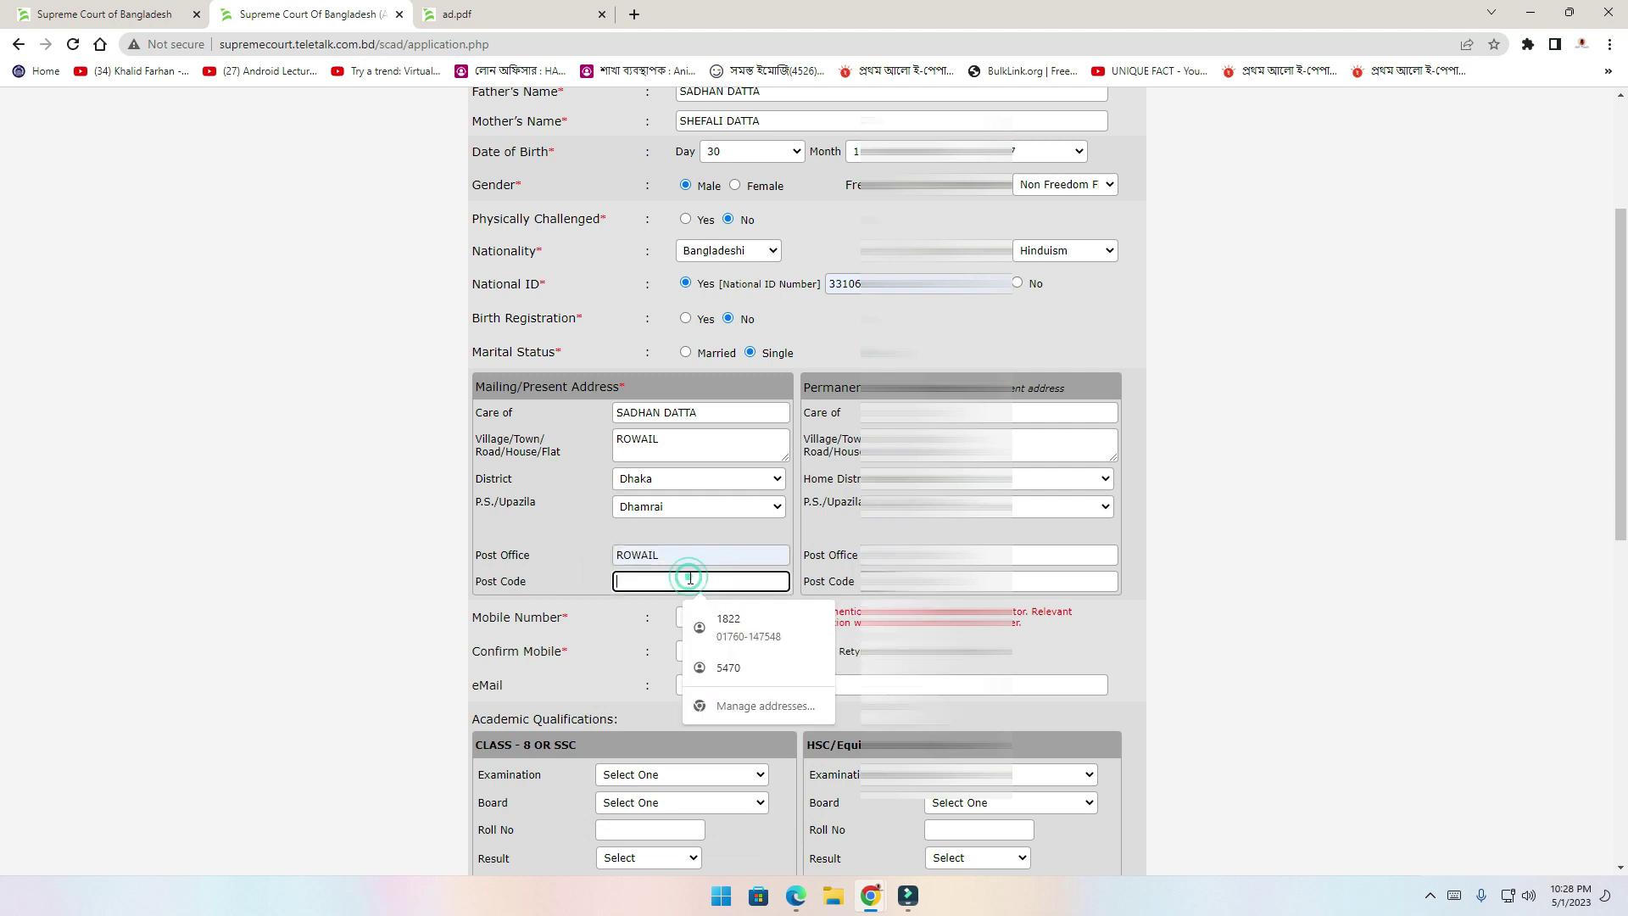
click(729, 619)
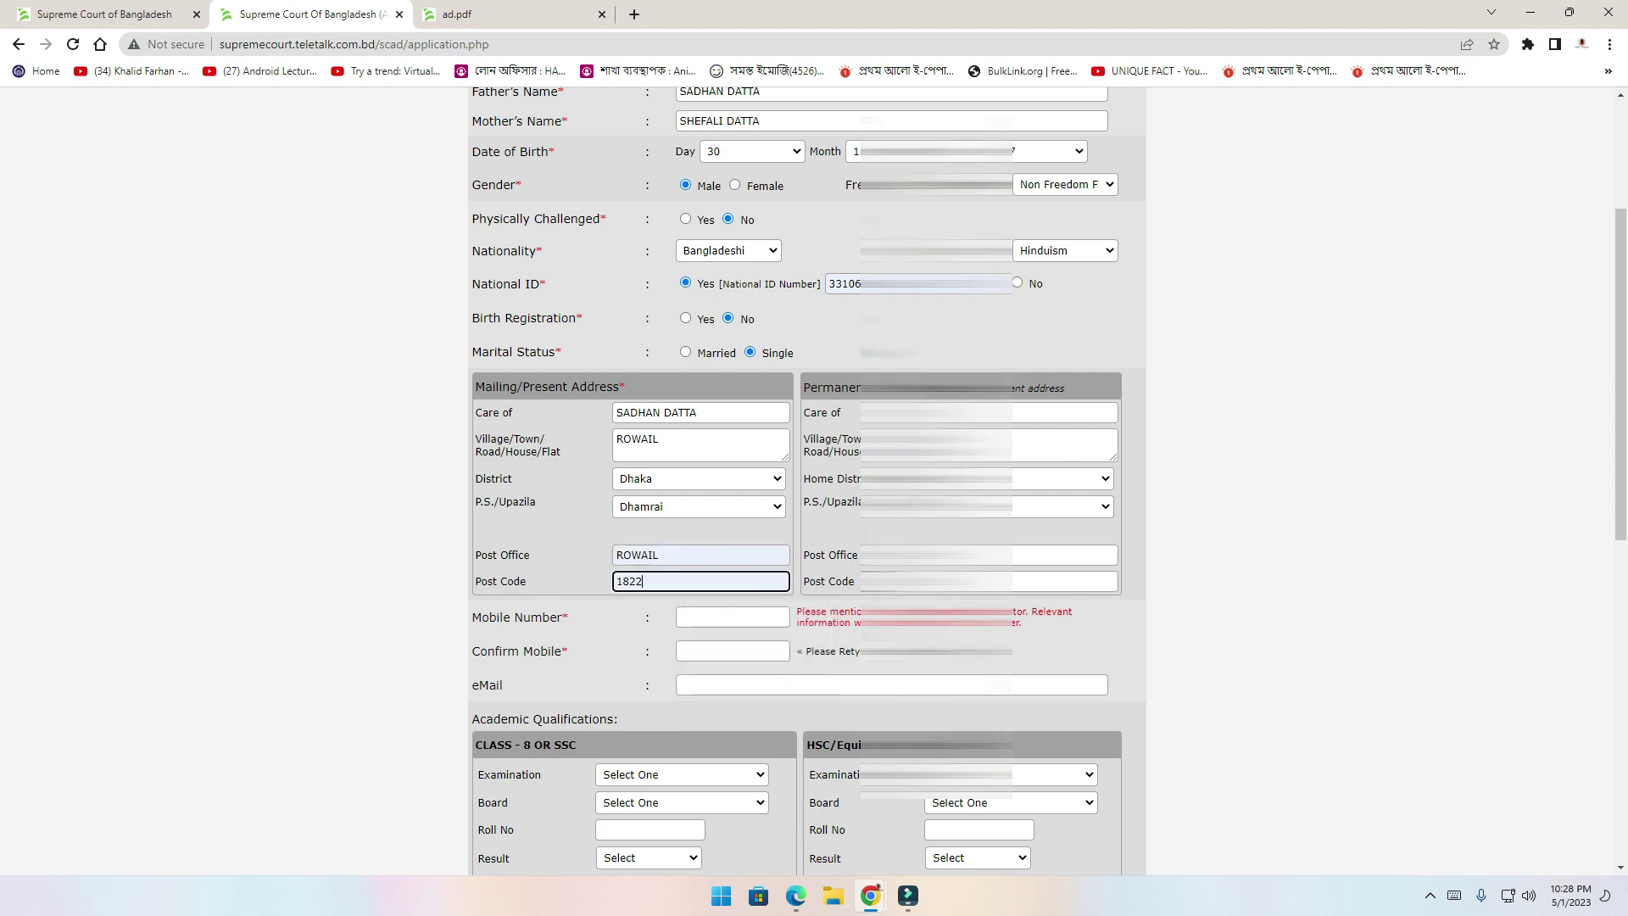
key(Tab)
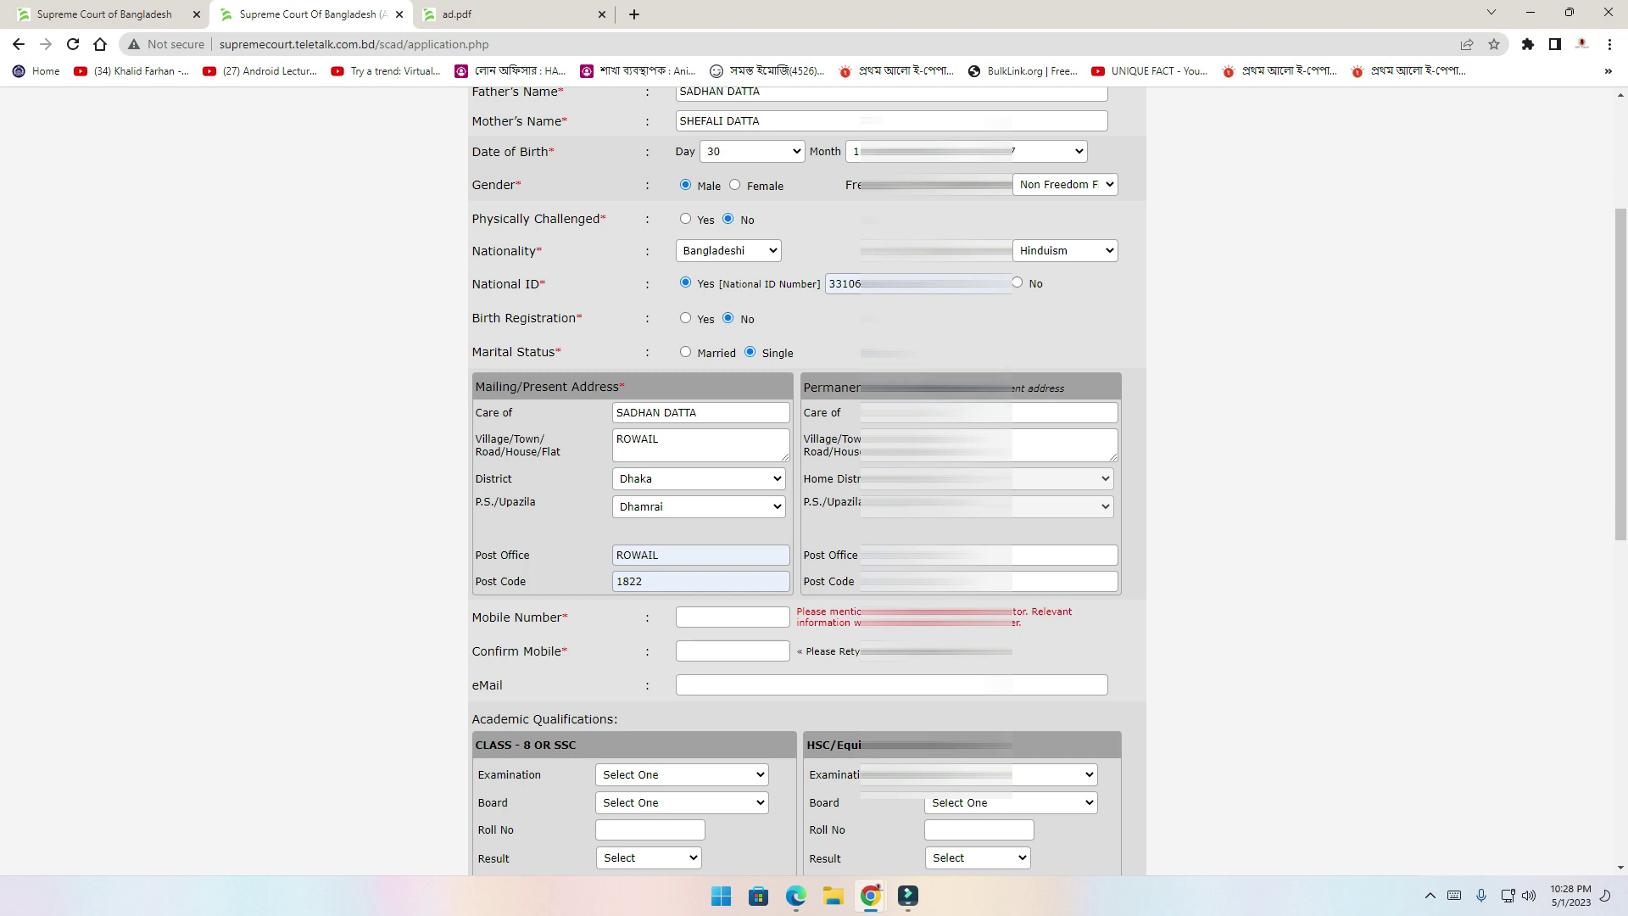
click(734, 614)
click(787, 658)
click(729, 650)
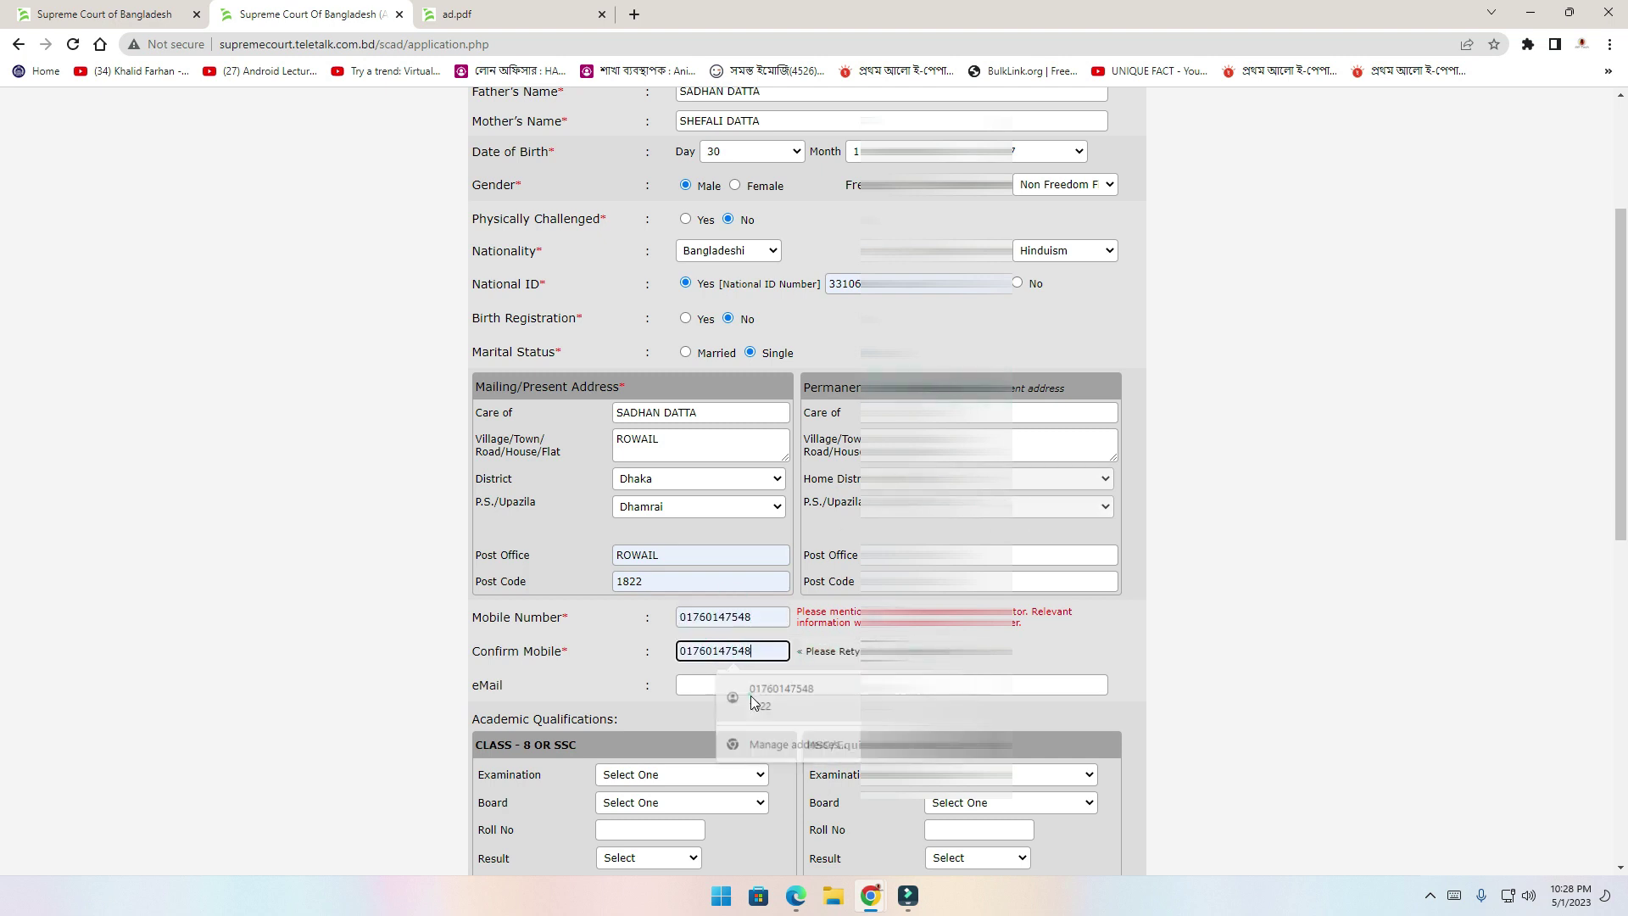
click(750, 694)
scroll(796, 584, down, 2)
Preview the saved e-mail, then re-fill the mobile number and its confirmation
click(729, 515)
click(516, 522)
click(763, 516)
scroll(816, 563, up, 2)
click(734, 616)
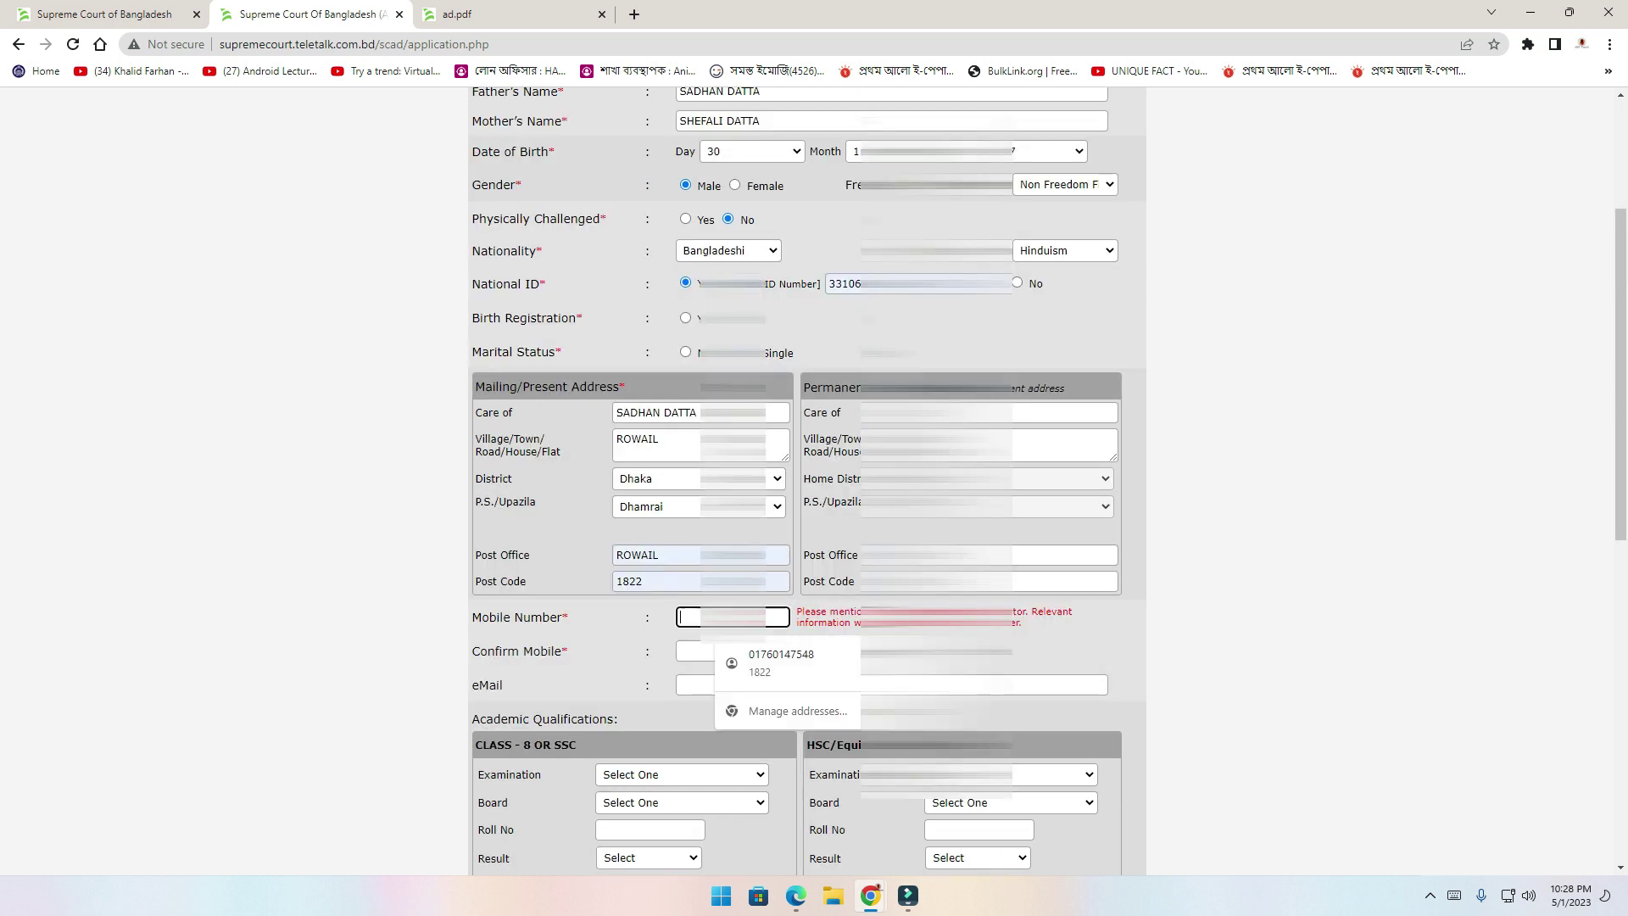
click(780, 672)
click(734, 650)
click(750, 693)
Fill the e-mail address from the saved suggestion
scroll(814, 619, down, 2)
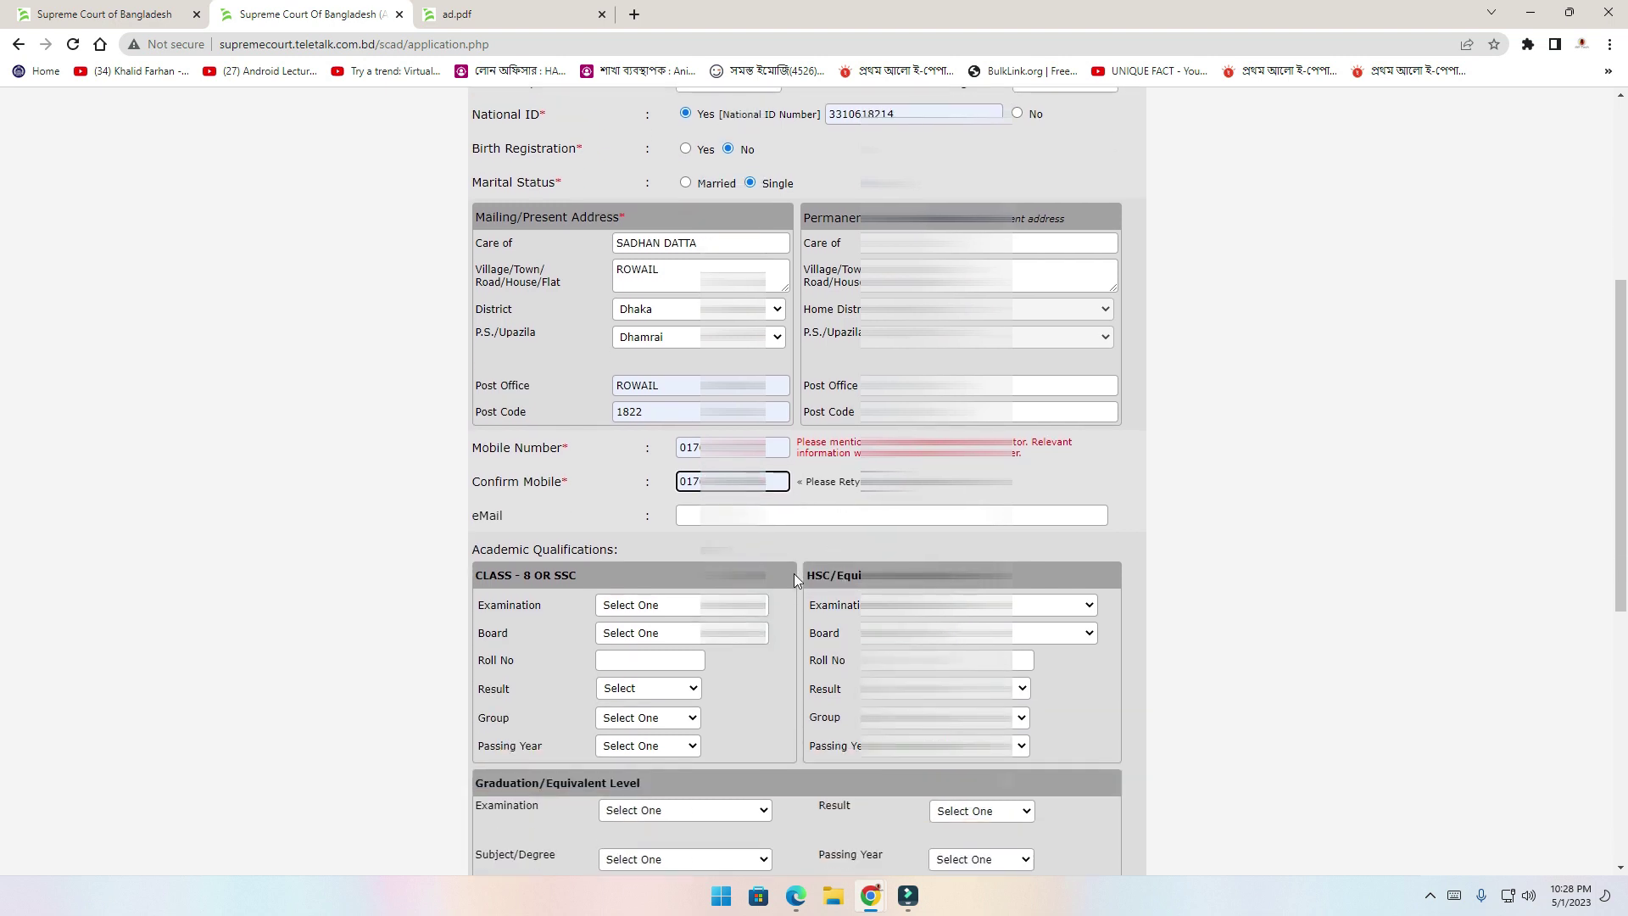
click(772, 511)
click(516, 522)
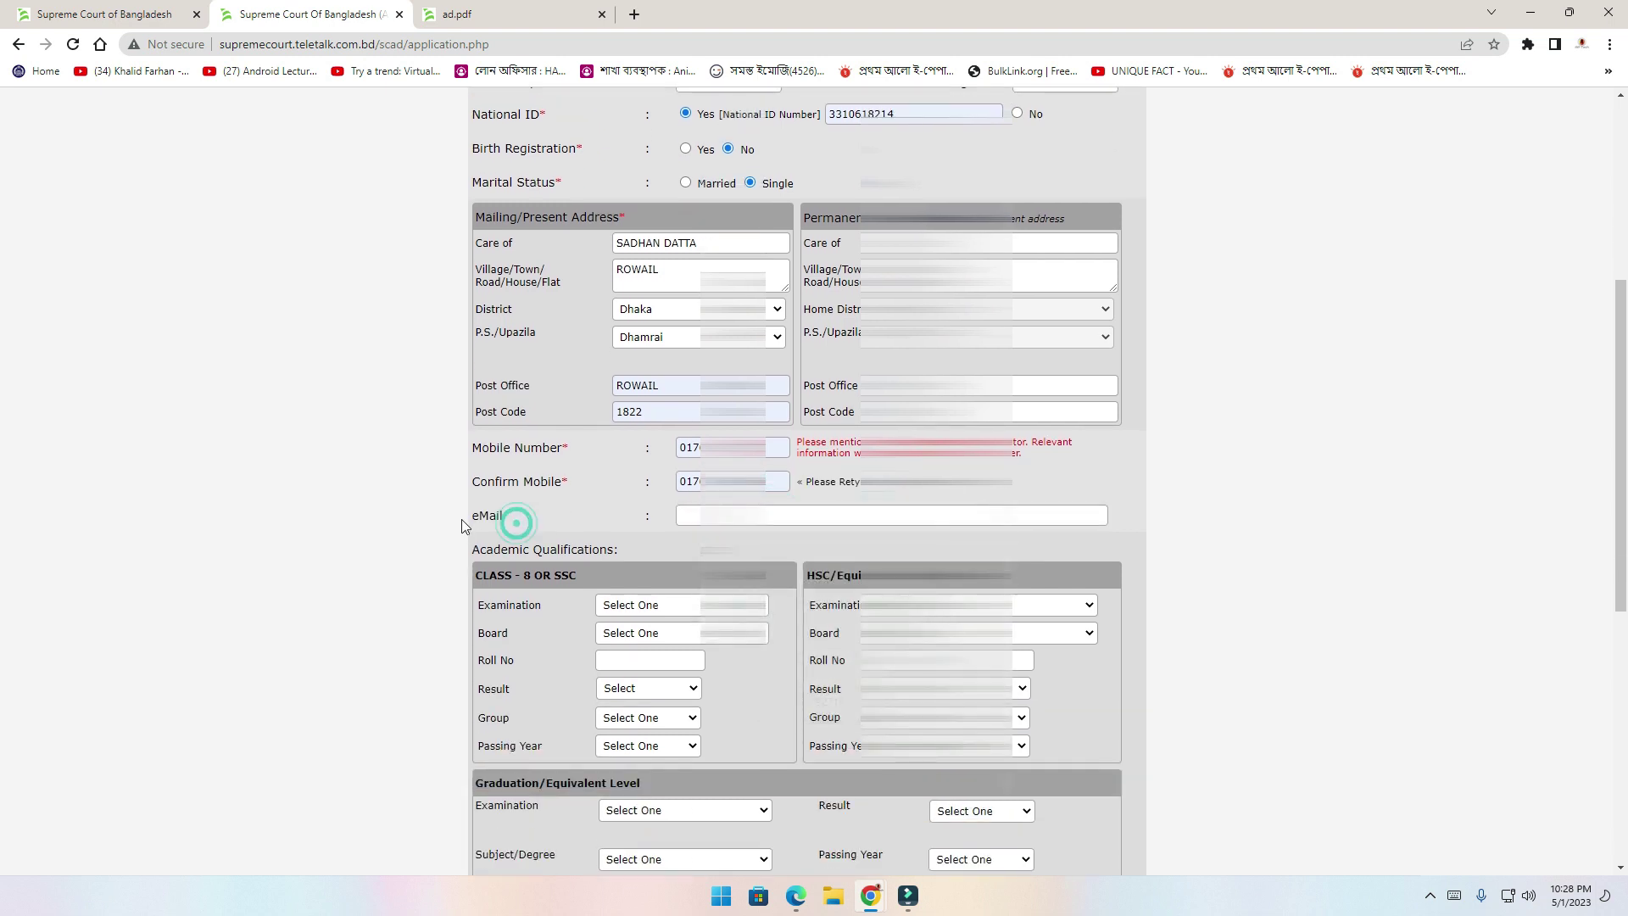
click(815, 559)
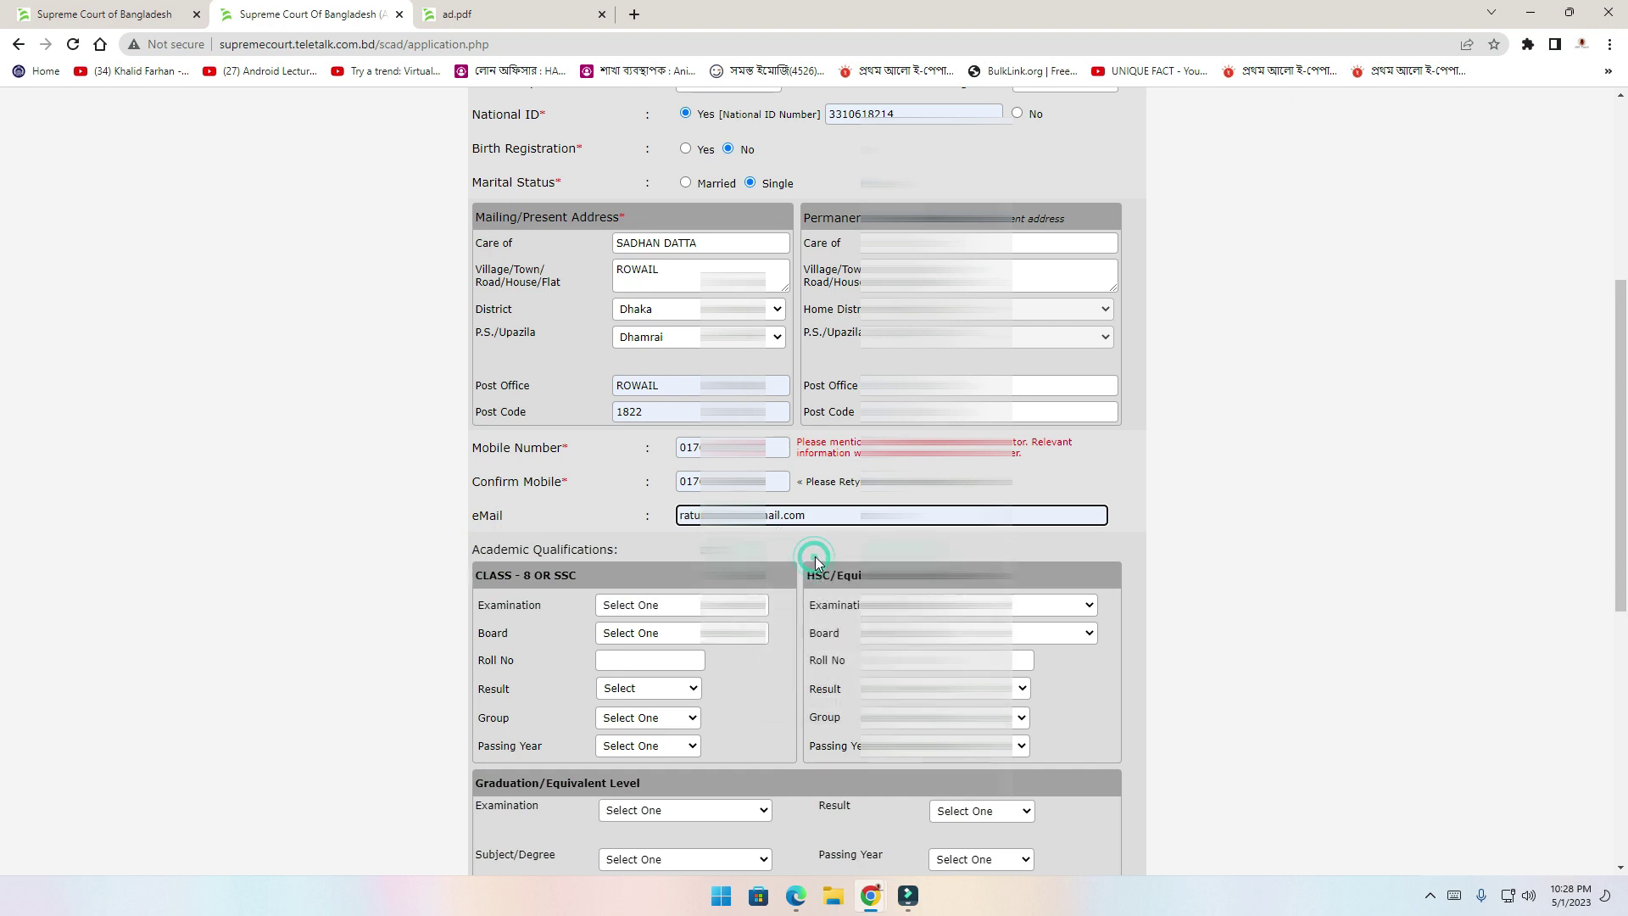
scroll(816, 556, down, 2)
click(481, 398)
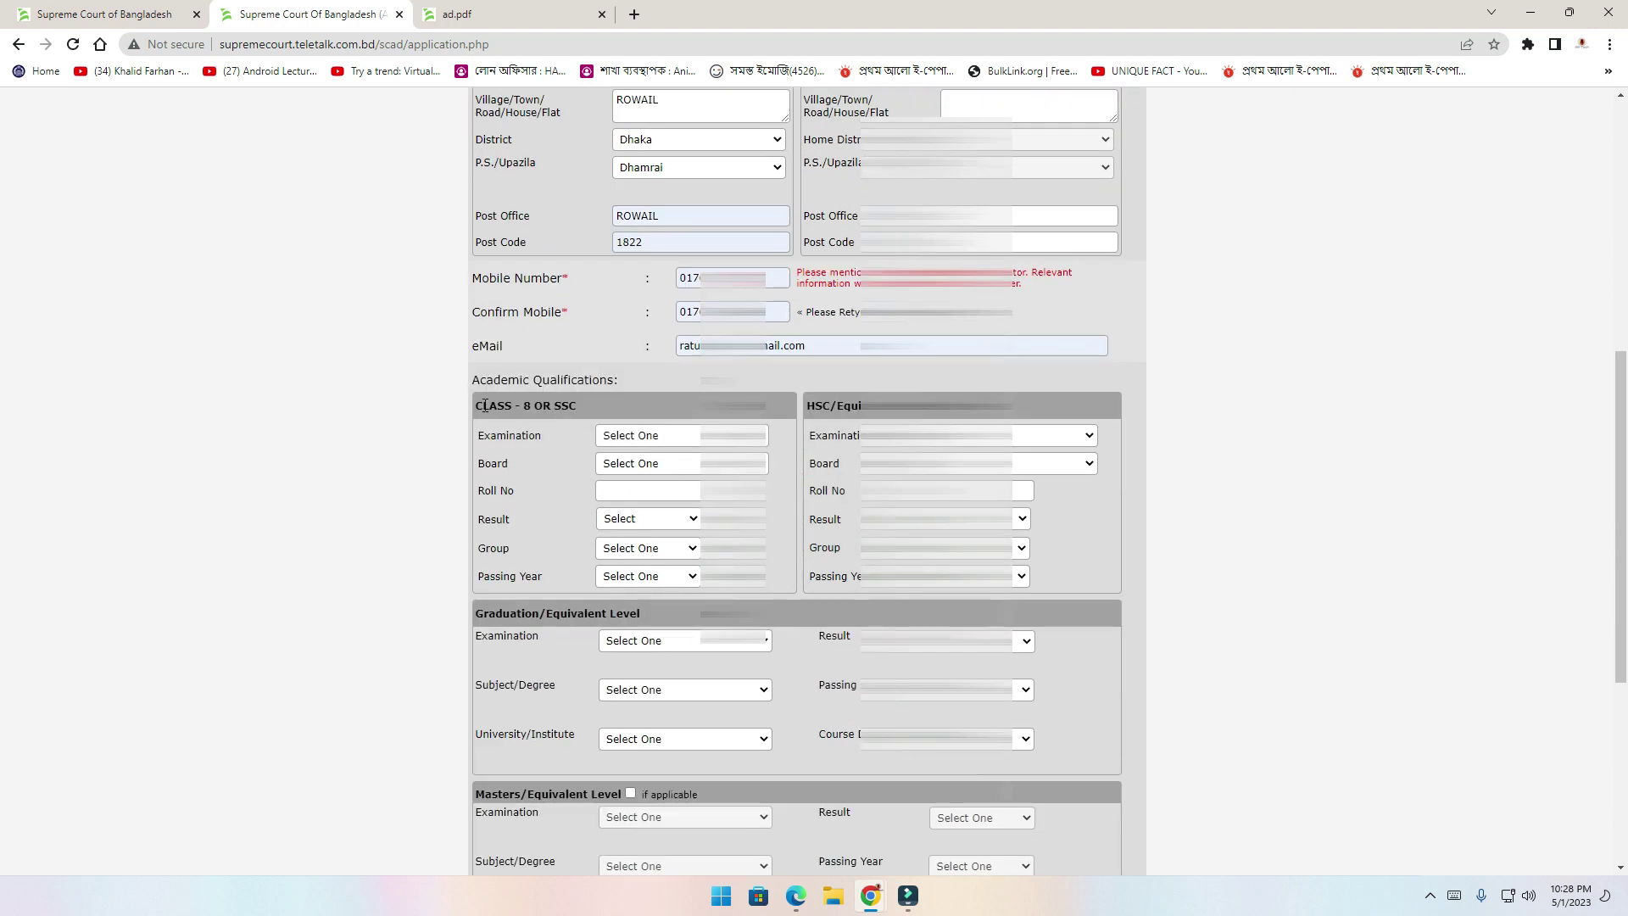
click(628, 380)
click(684, 439)
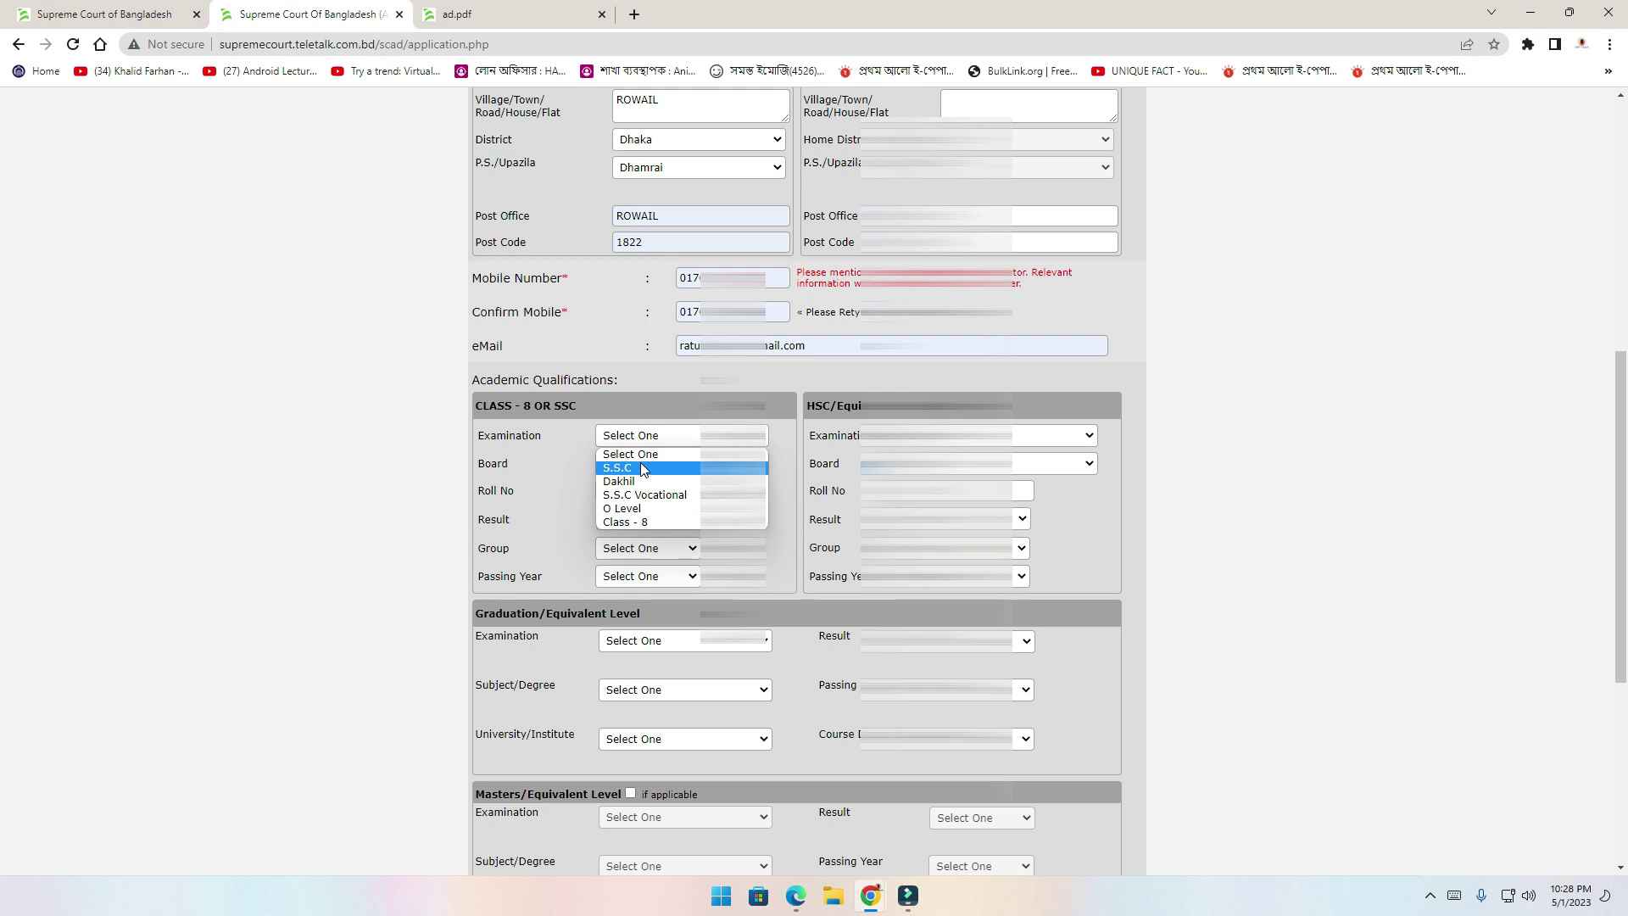
Choose Class - 8, re-enter the roll number, and set GPA(out of 5), General (Class -8), 2012
key(c)
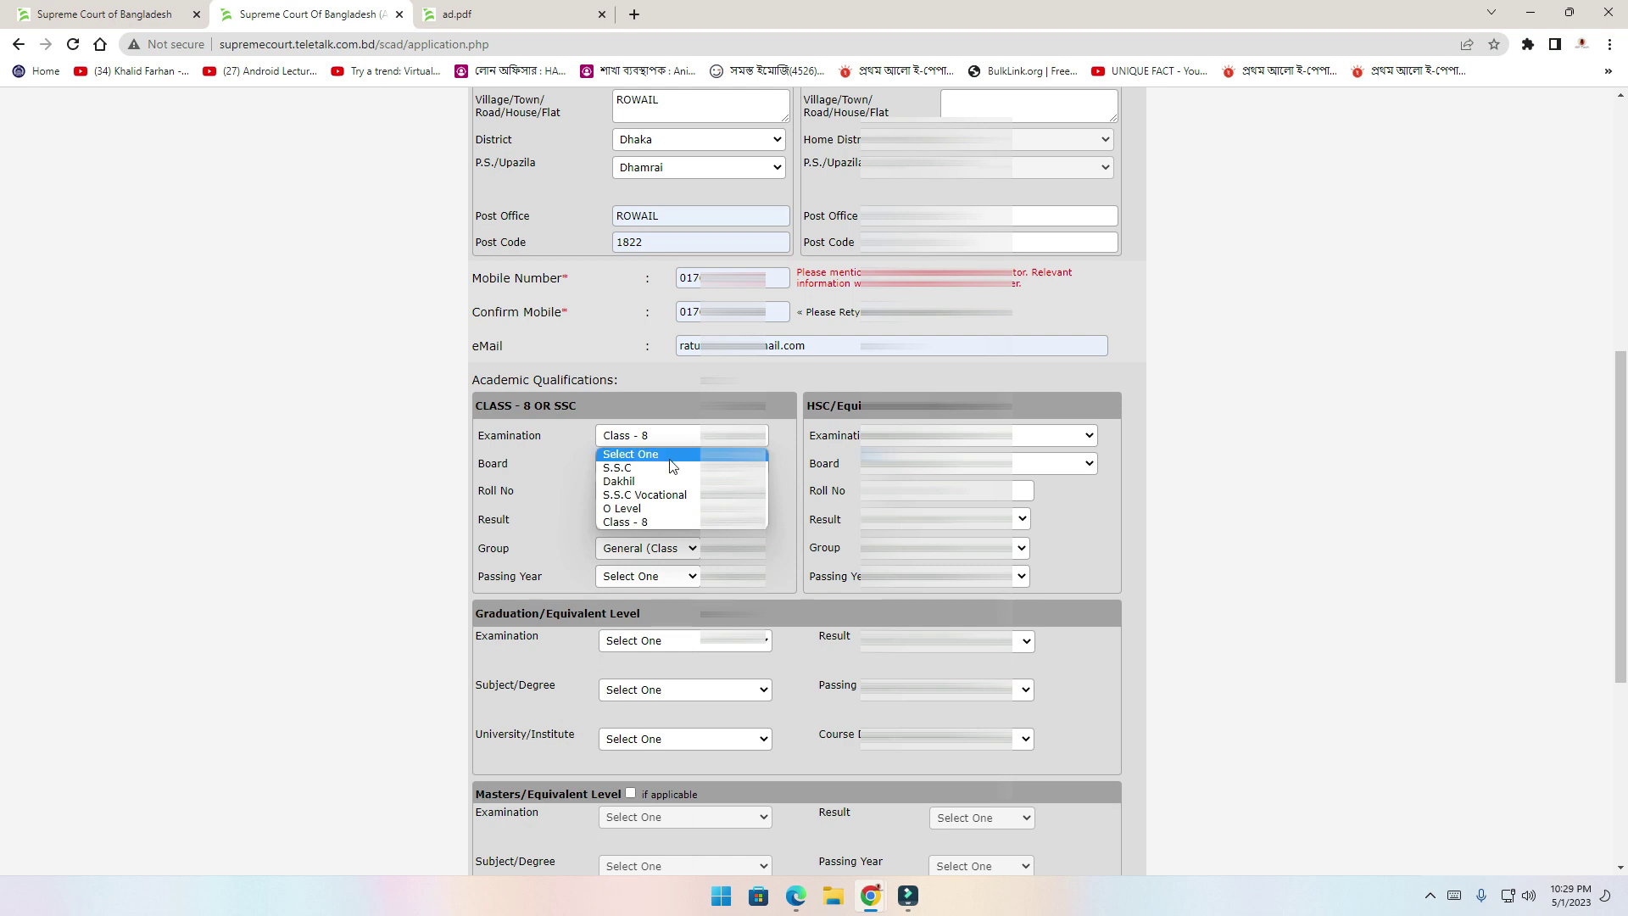
click(651, 521)
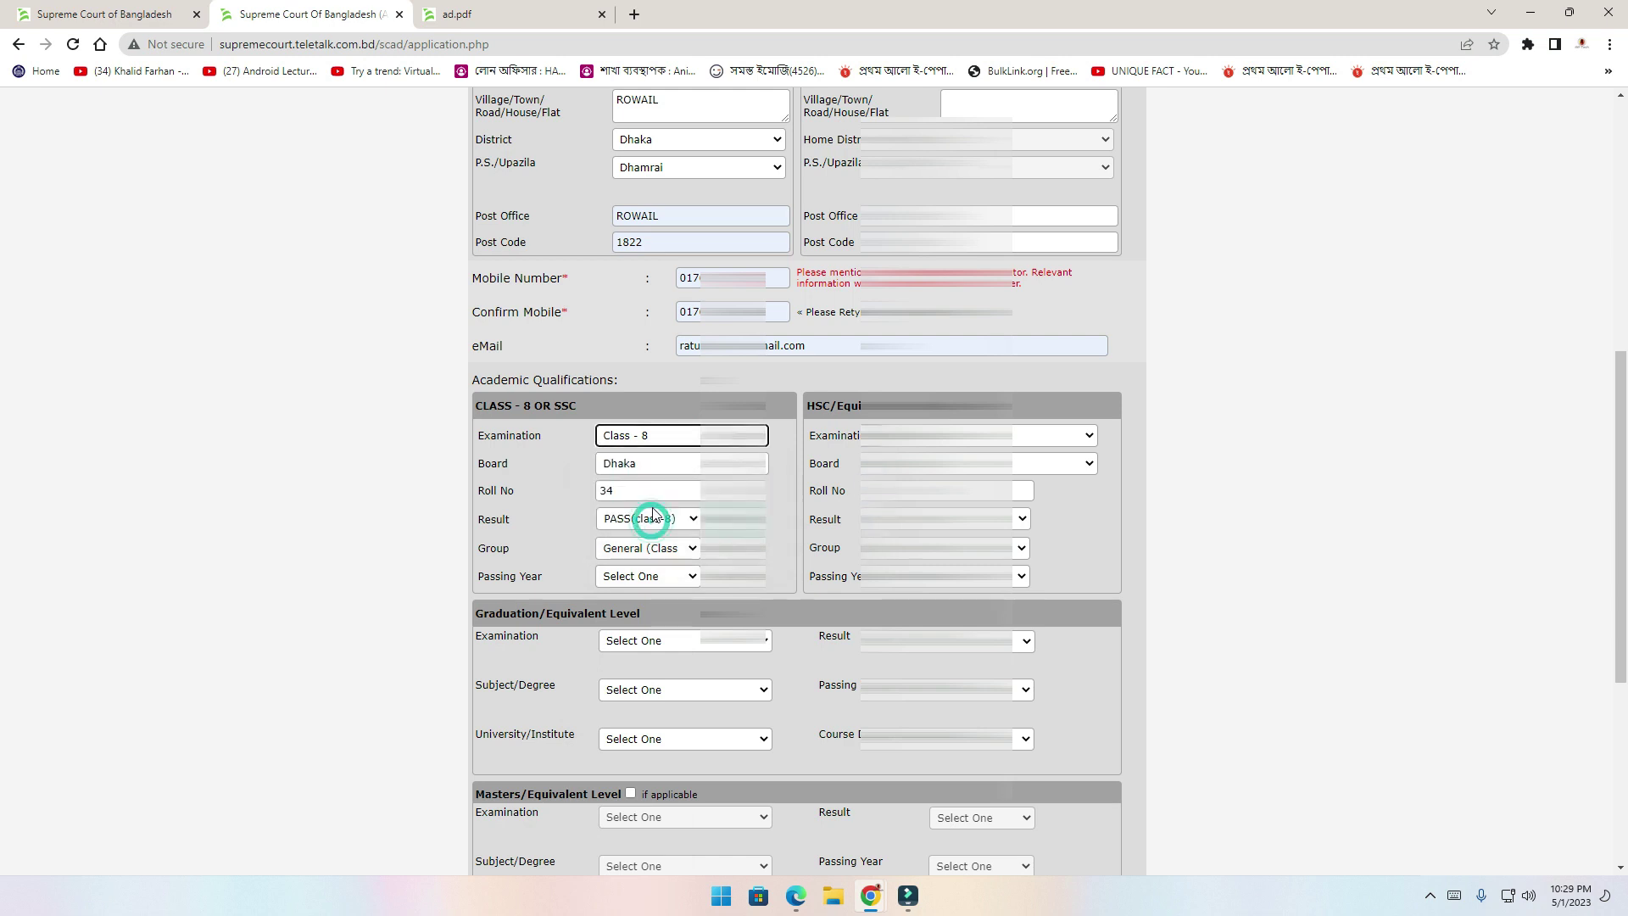
double_click(657, 492)
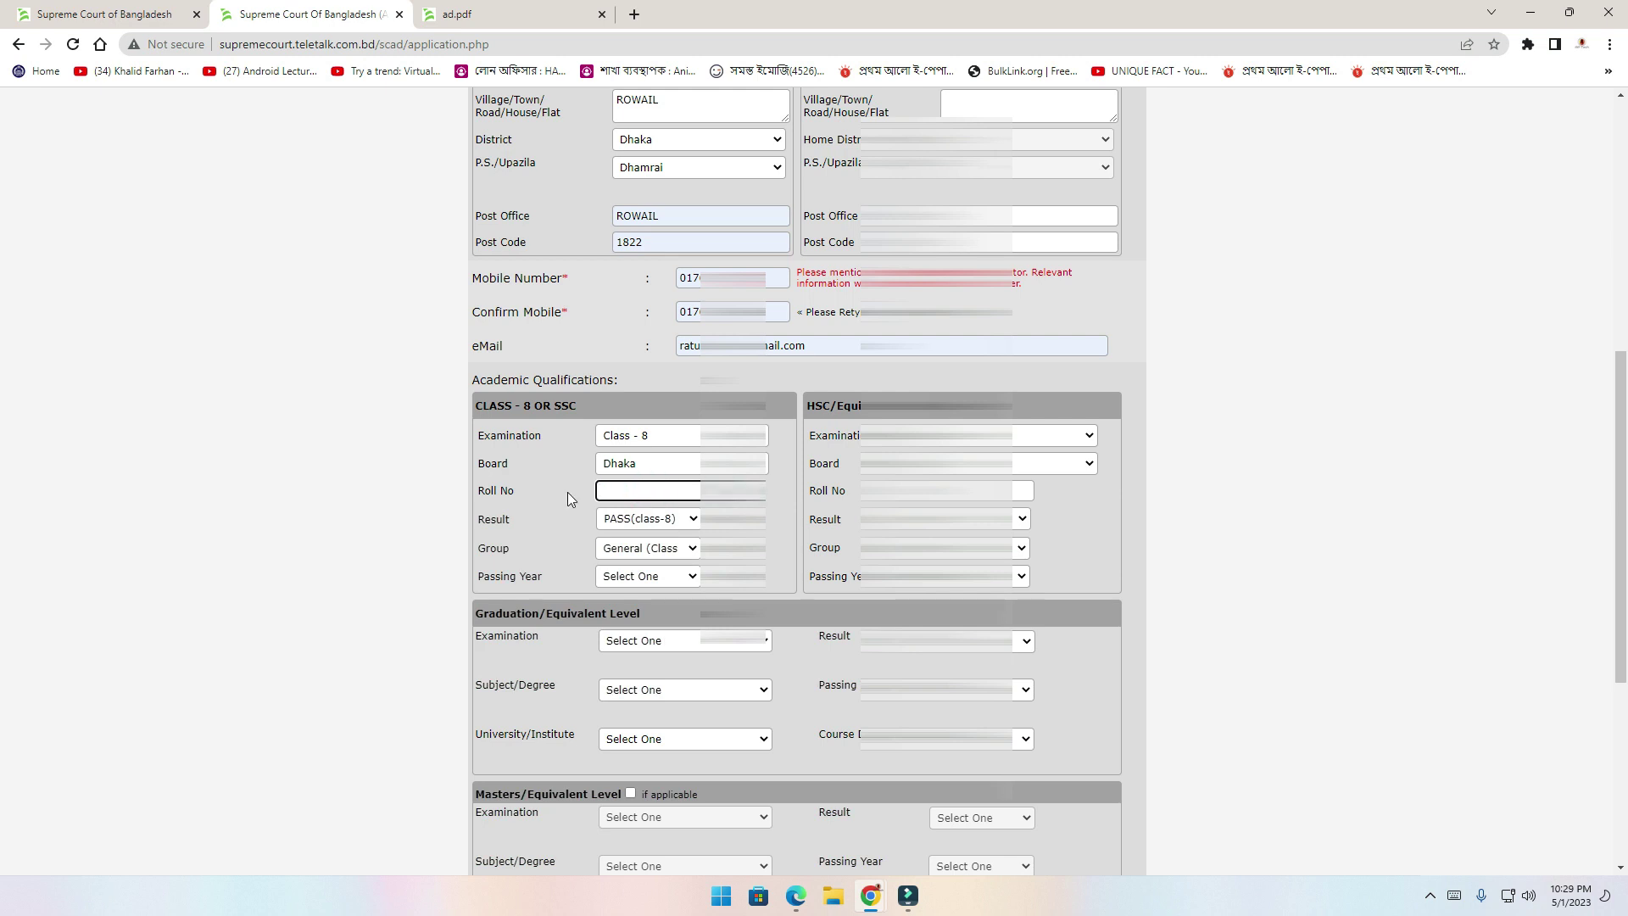
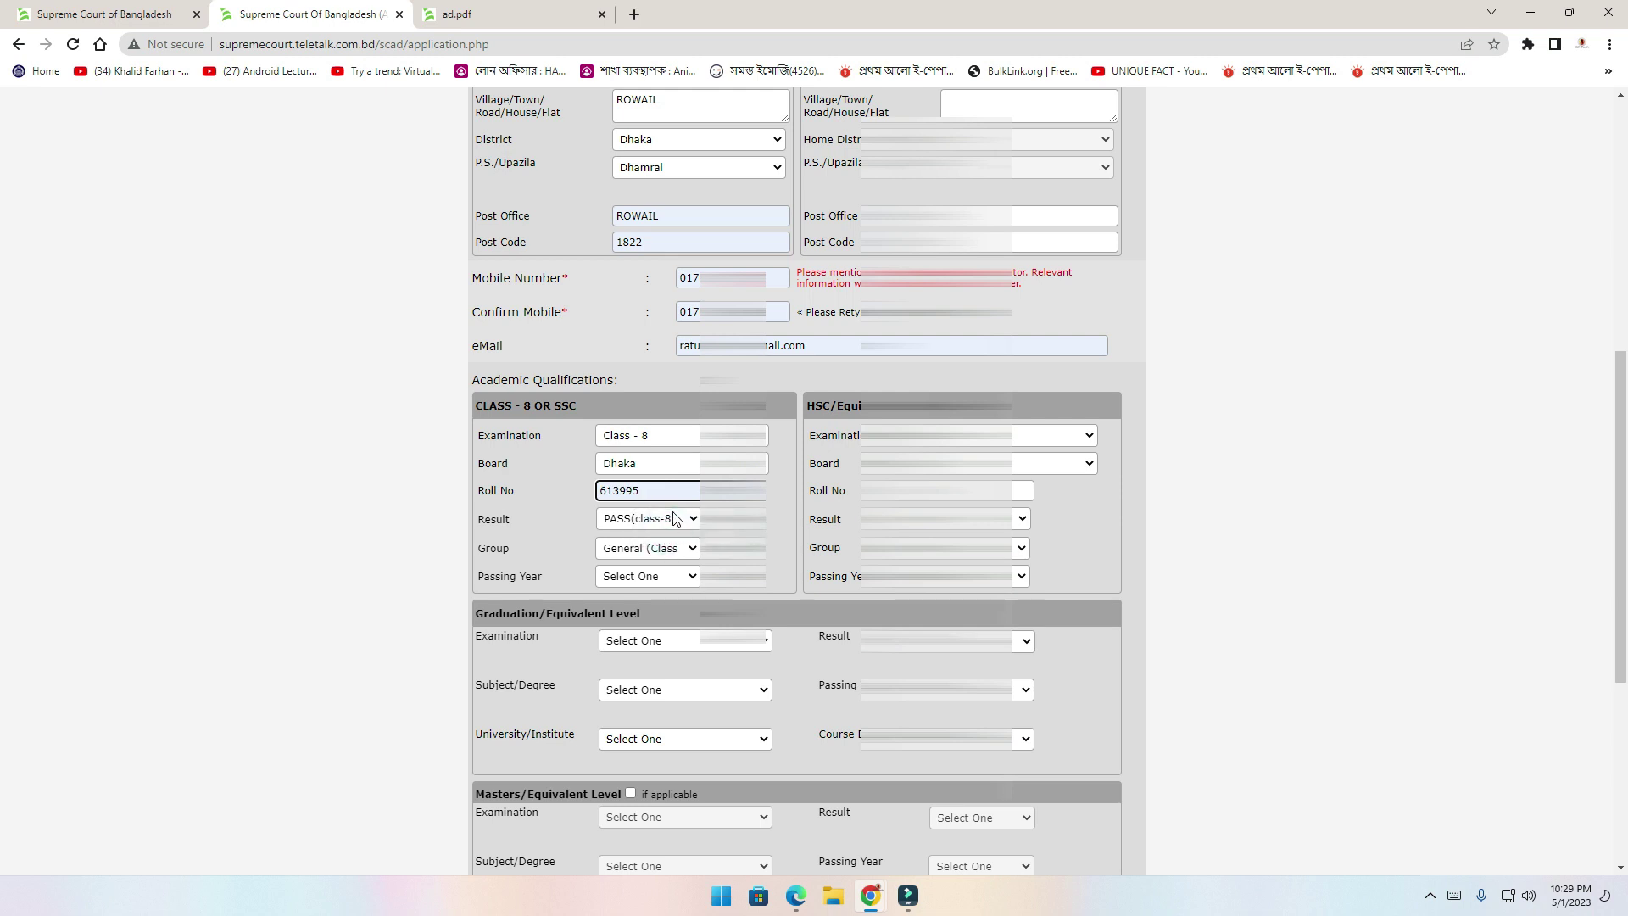
click(682, 521)
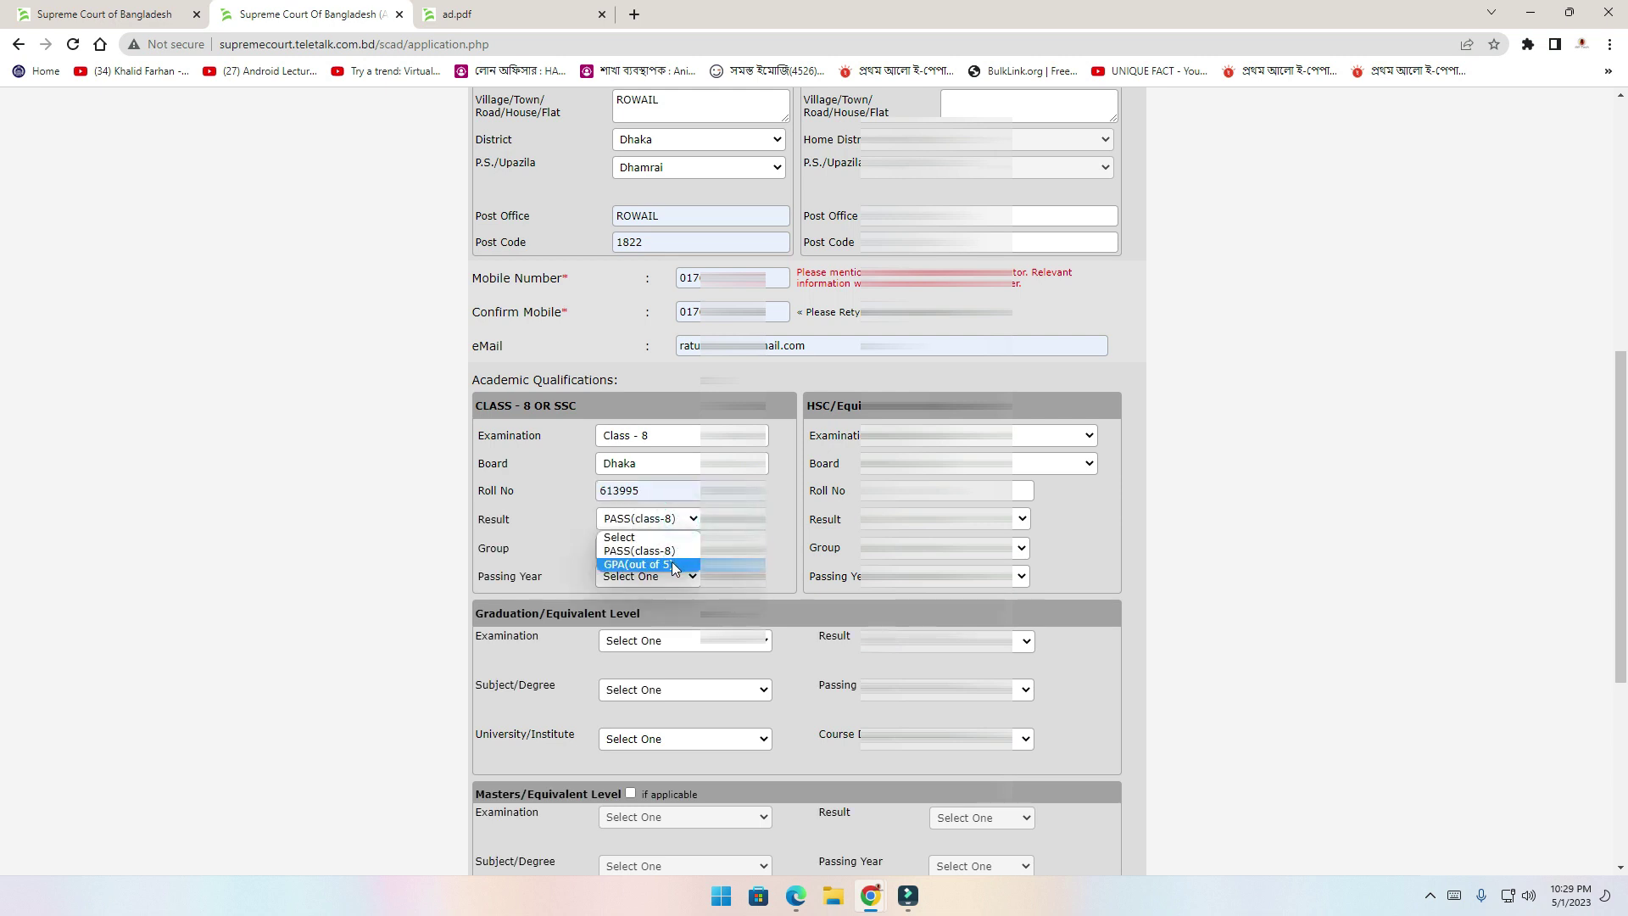
click(674, 564)
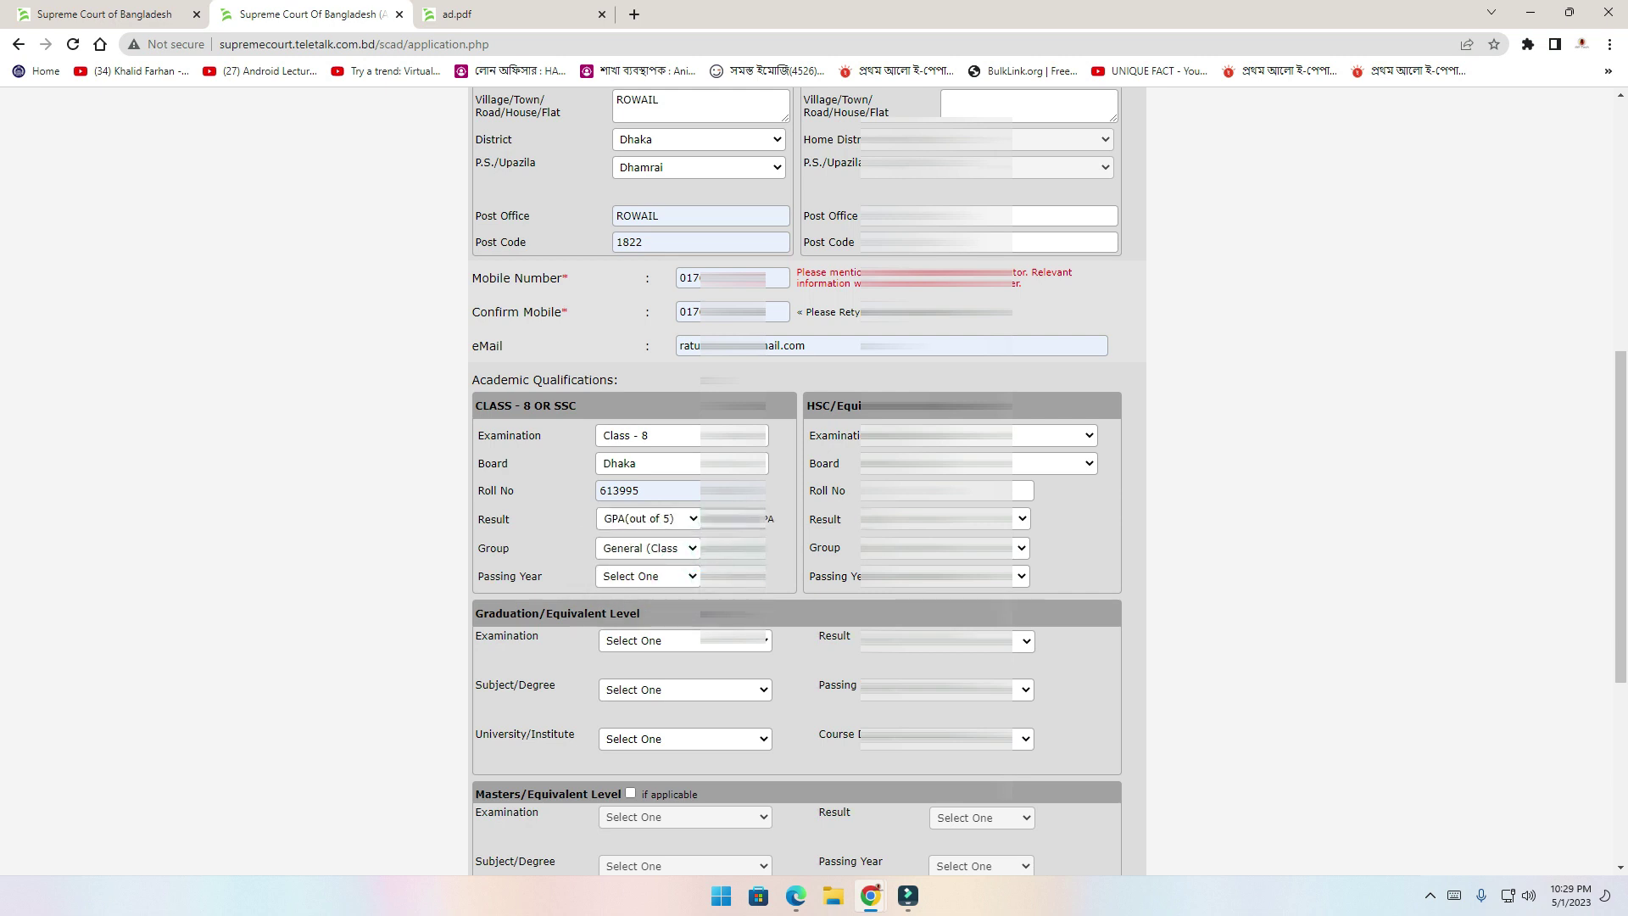
click(688, 553)
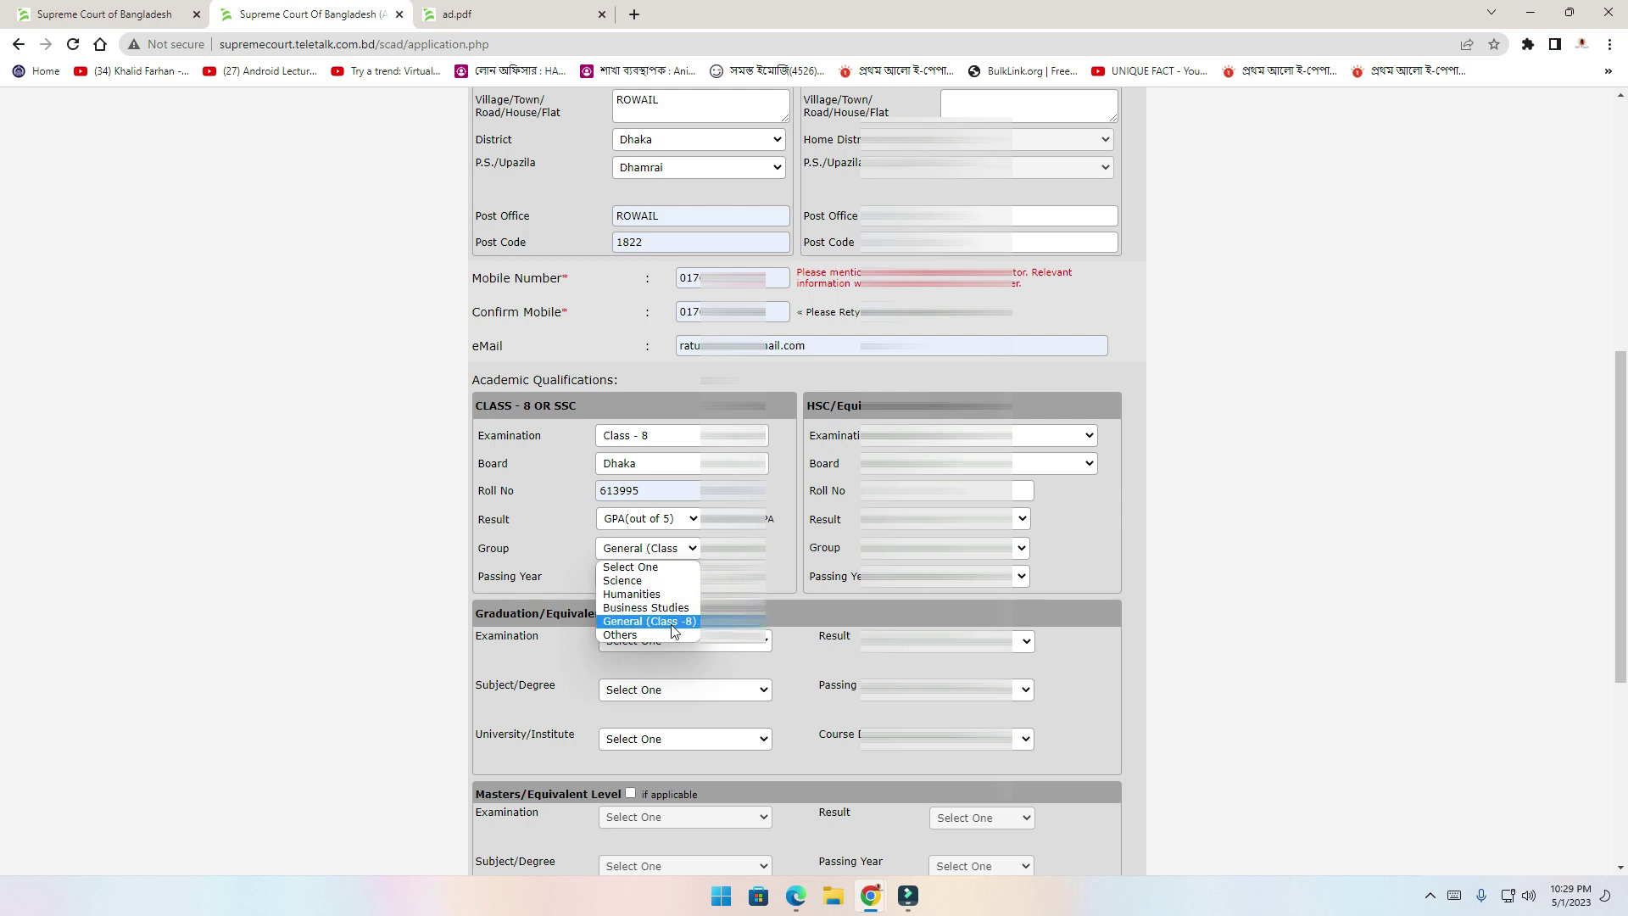
click(673, 628)
click(678, 576)
text(2012)
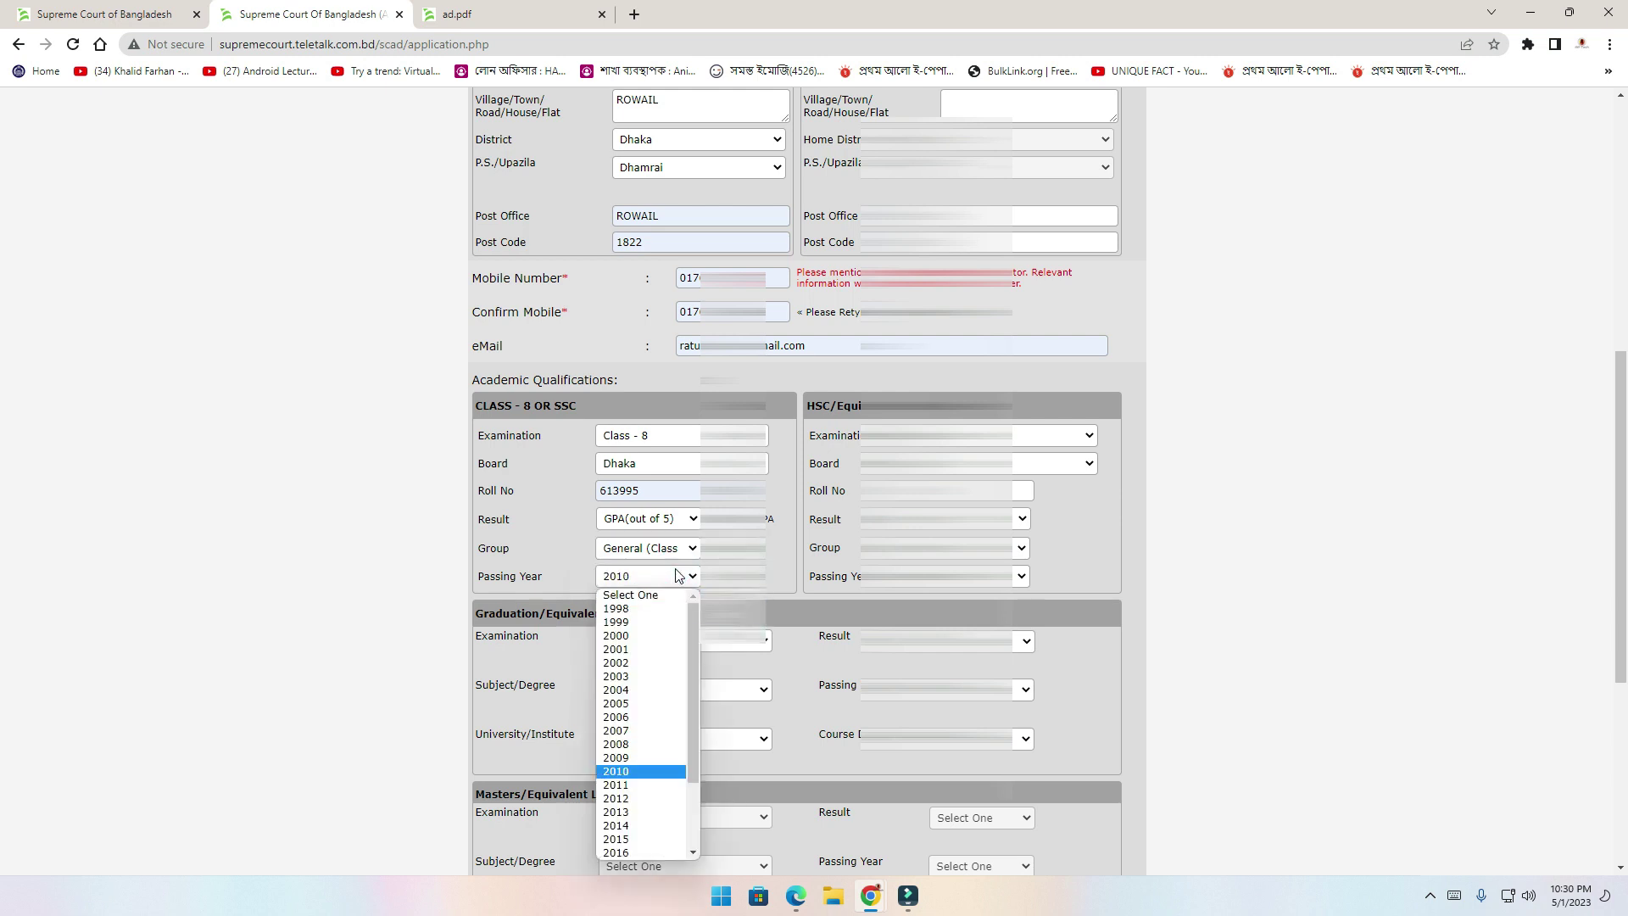
click(766, 573)
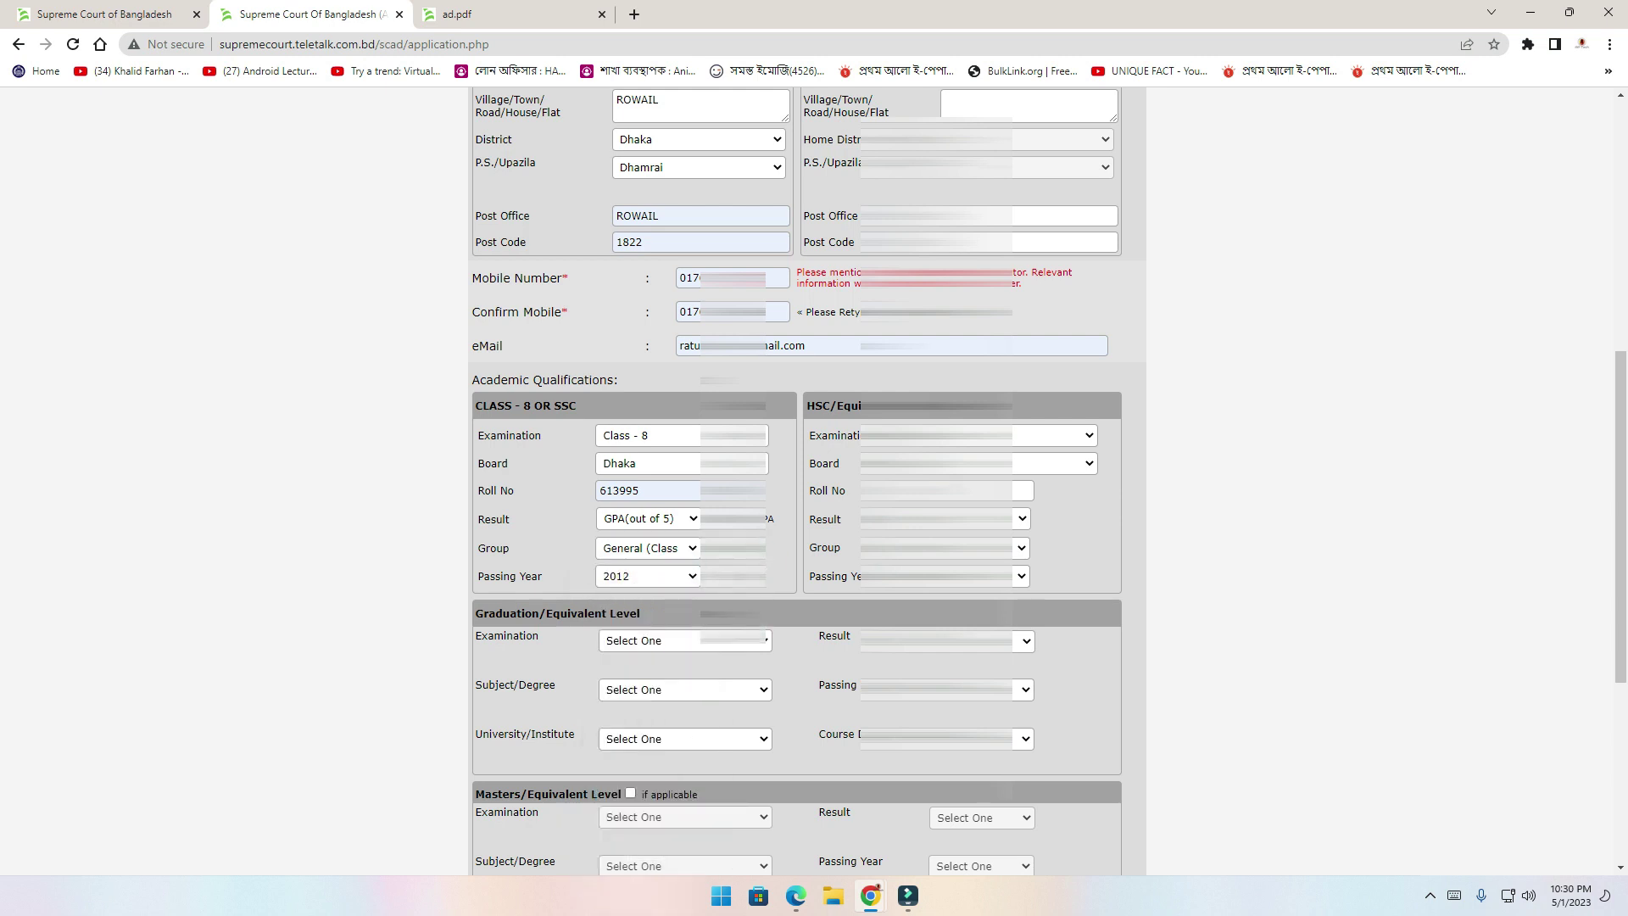
scroll(795, 480, down, 5)
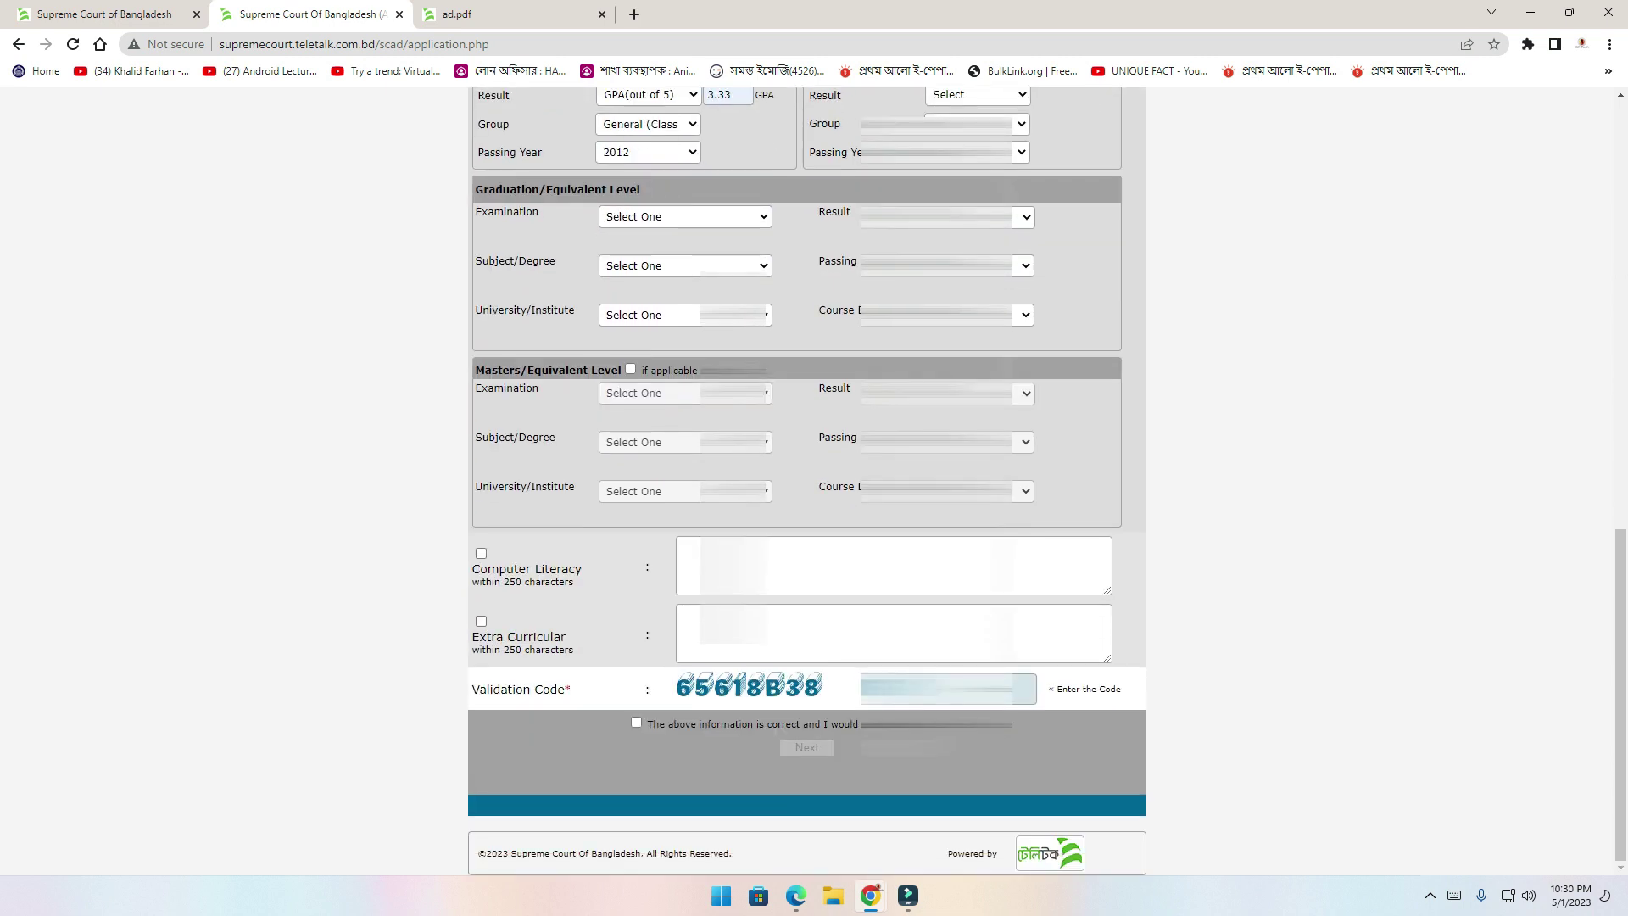
Enter the displayed validation code, tick the correctness declaration, and submit with Next
click(481, 690)
click(941, 688)
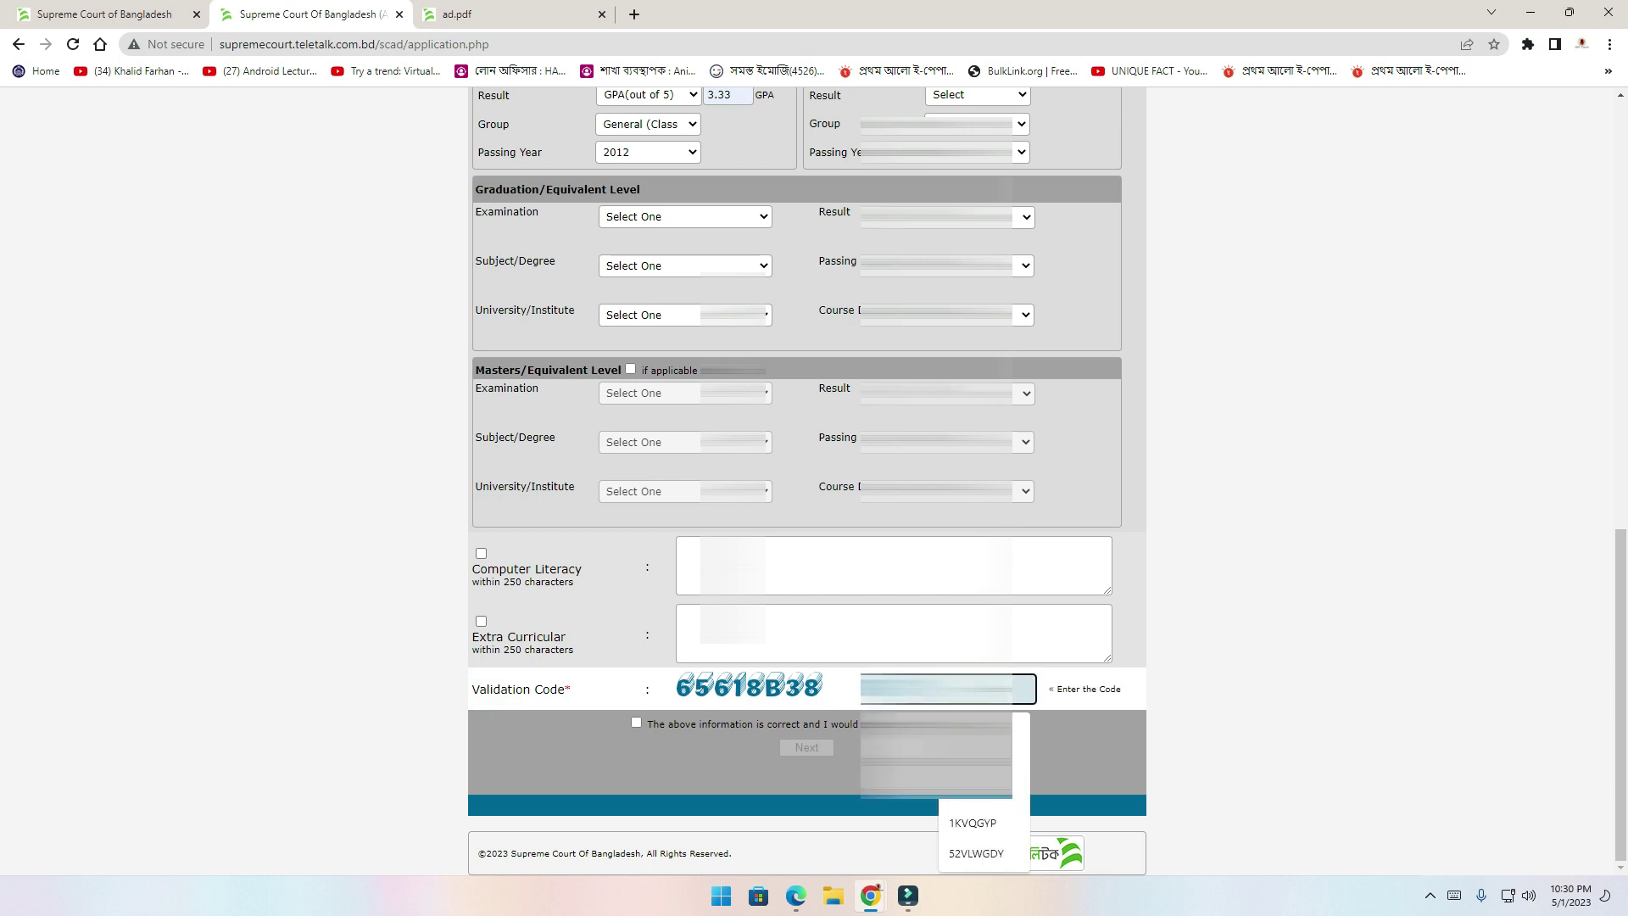
text(65618B38)
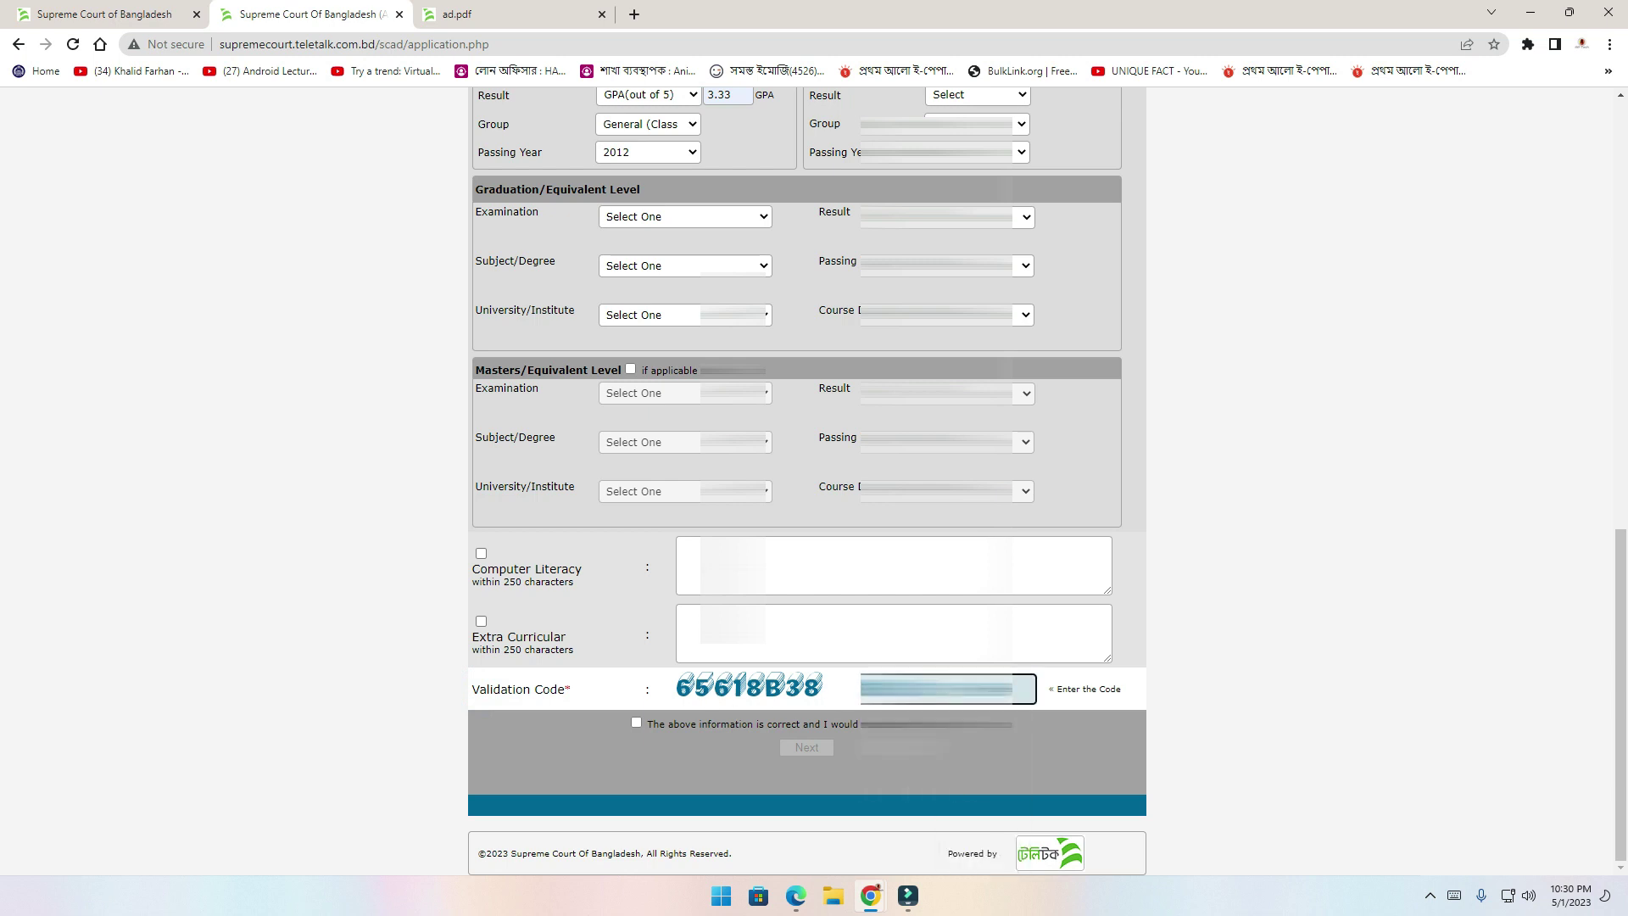
click(637, 723)
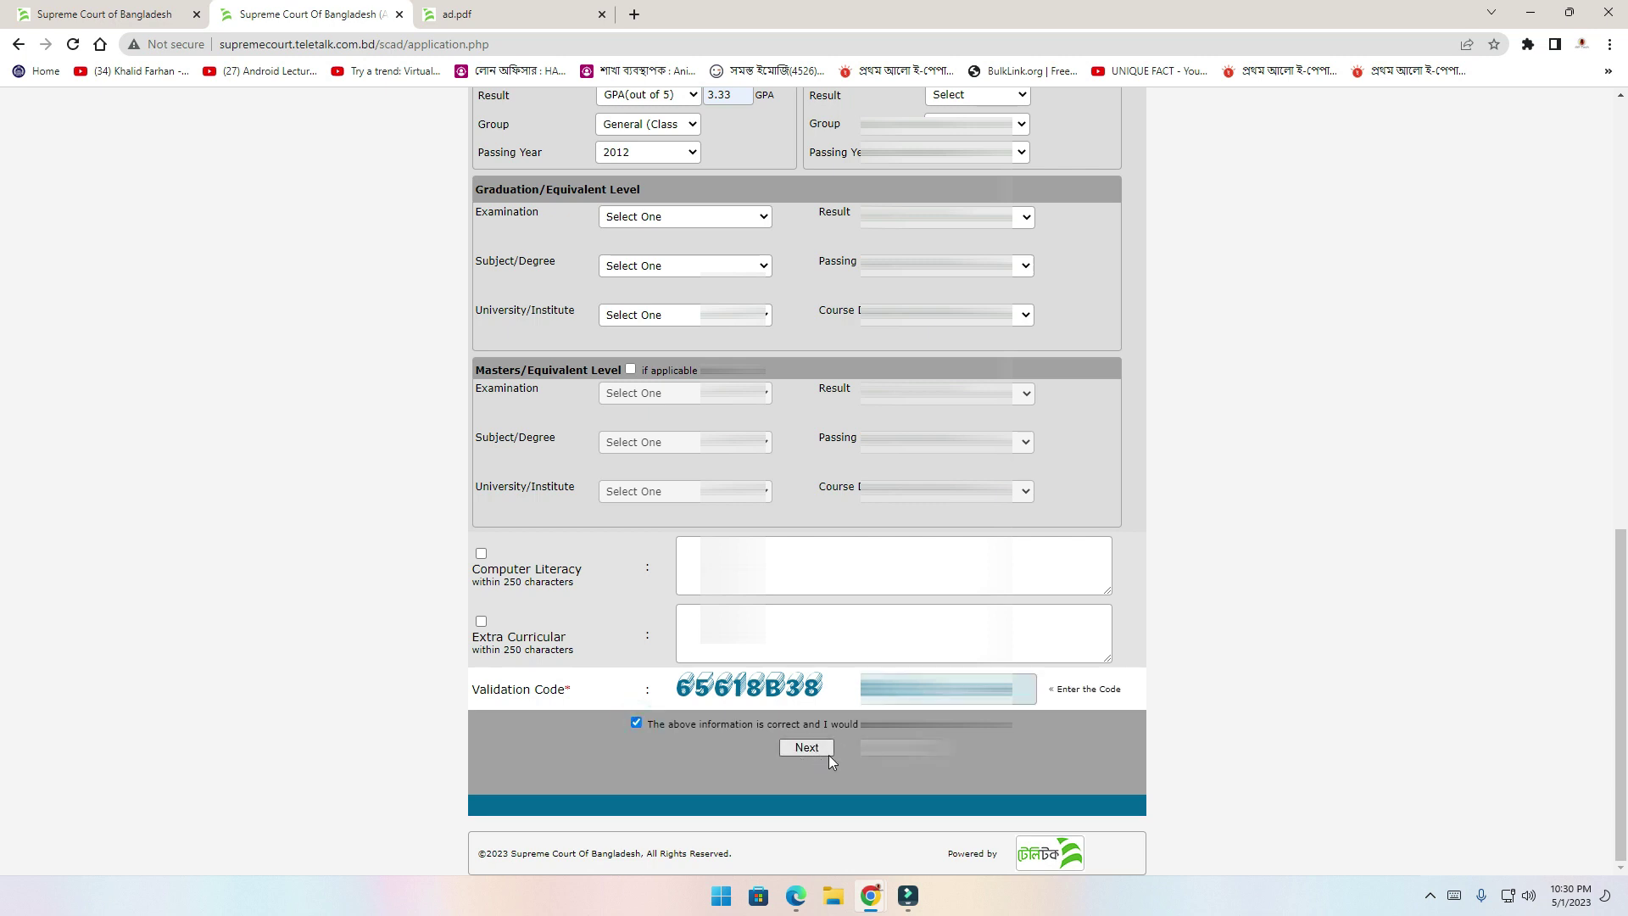
click(807, 746)
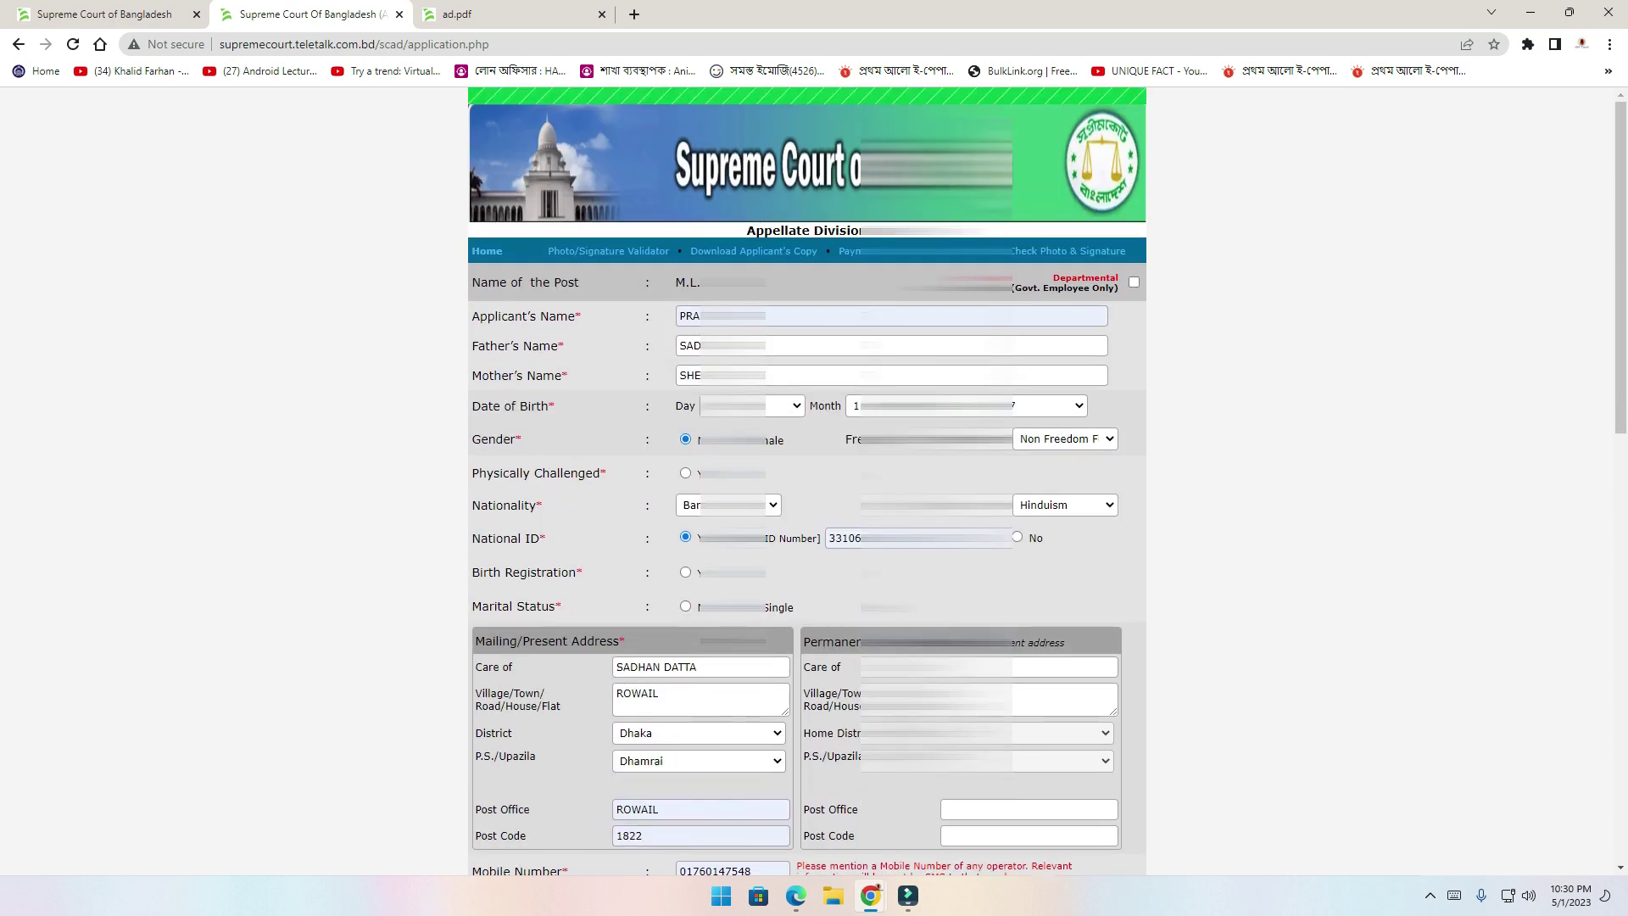
scroll(806, 480, down, 15)
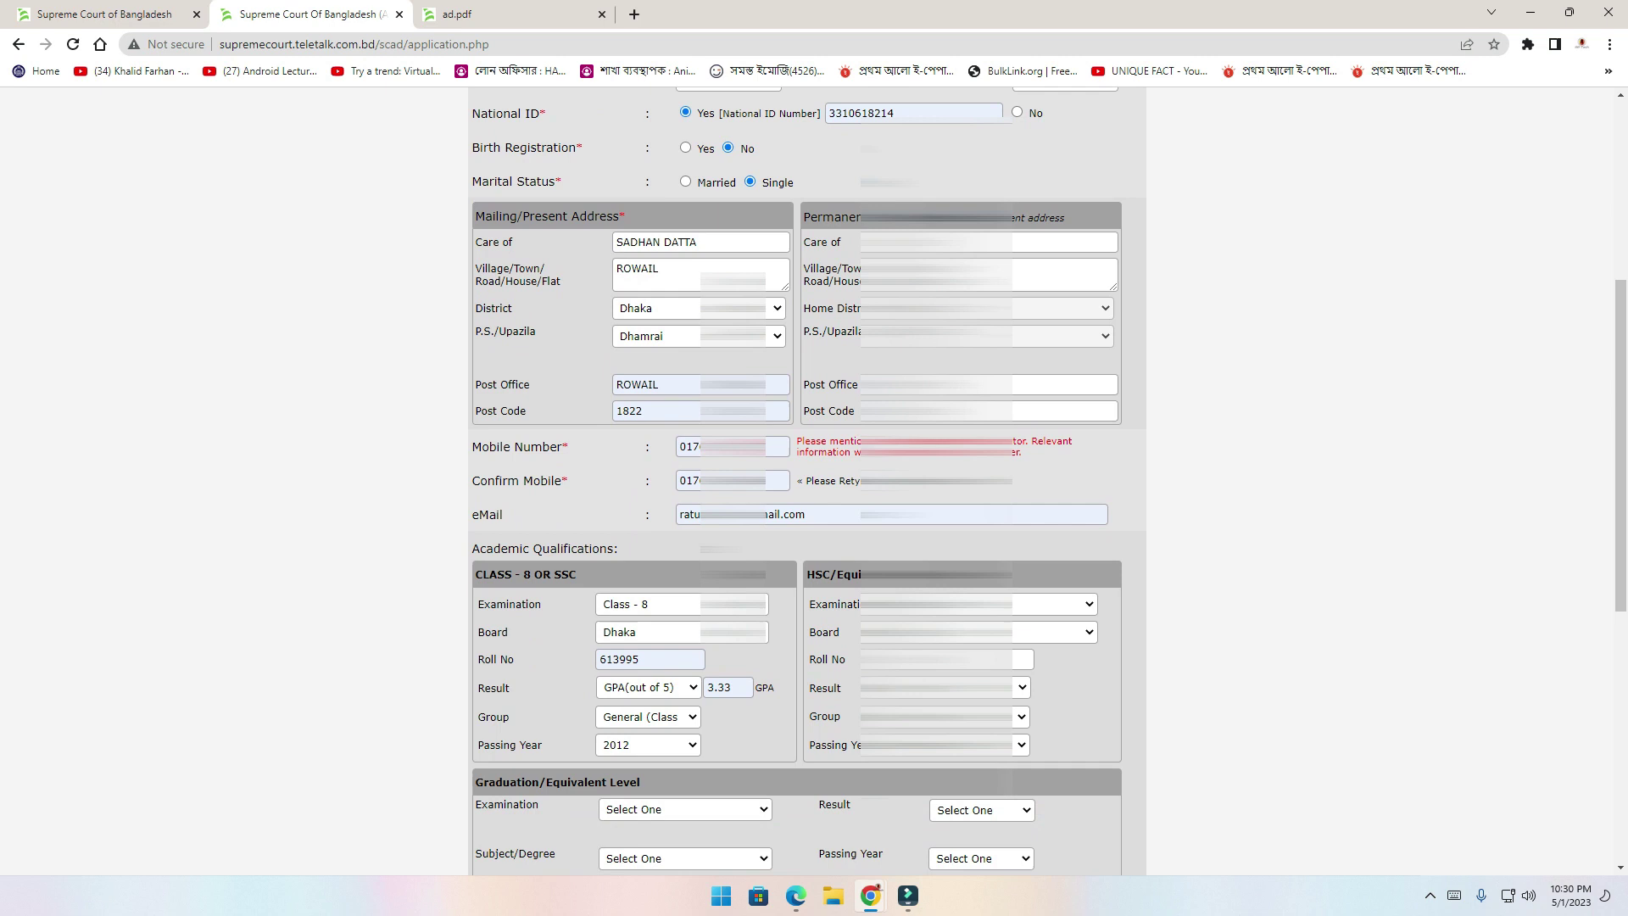
scroll(847, 761, up, 8)
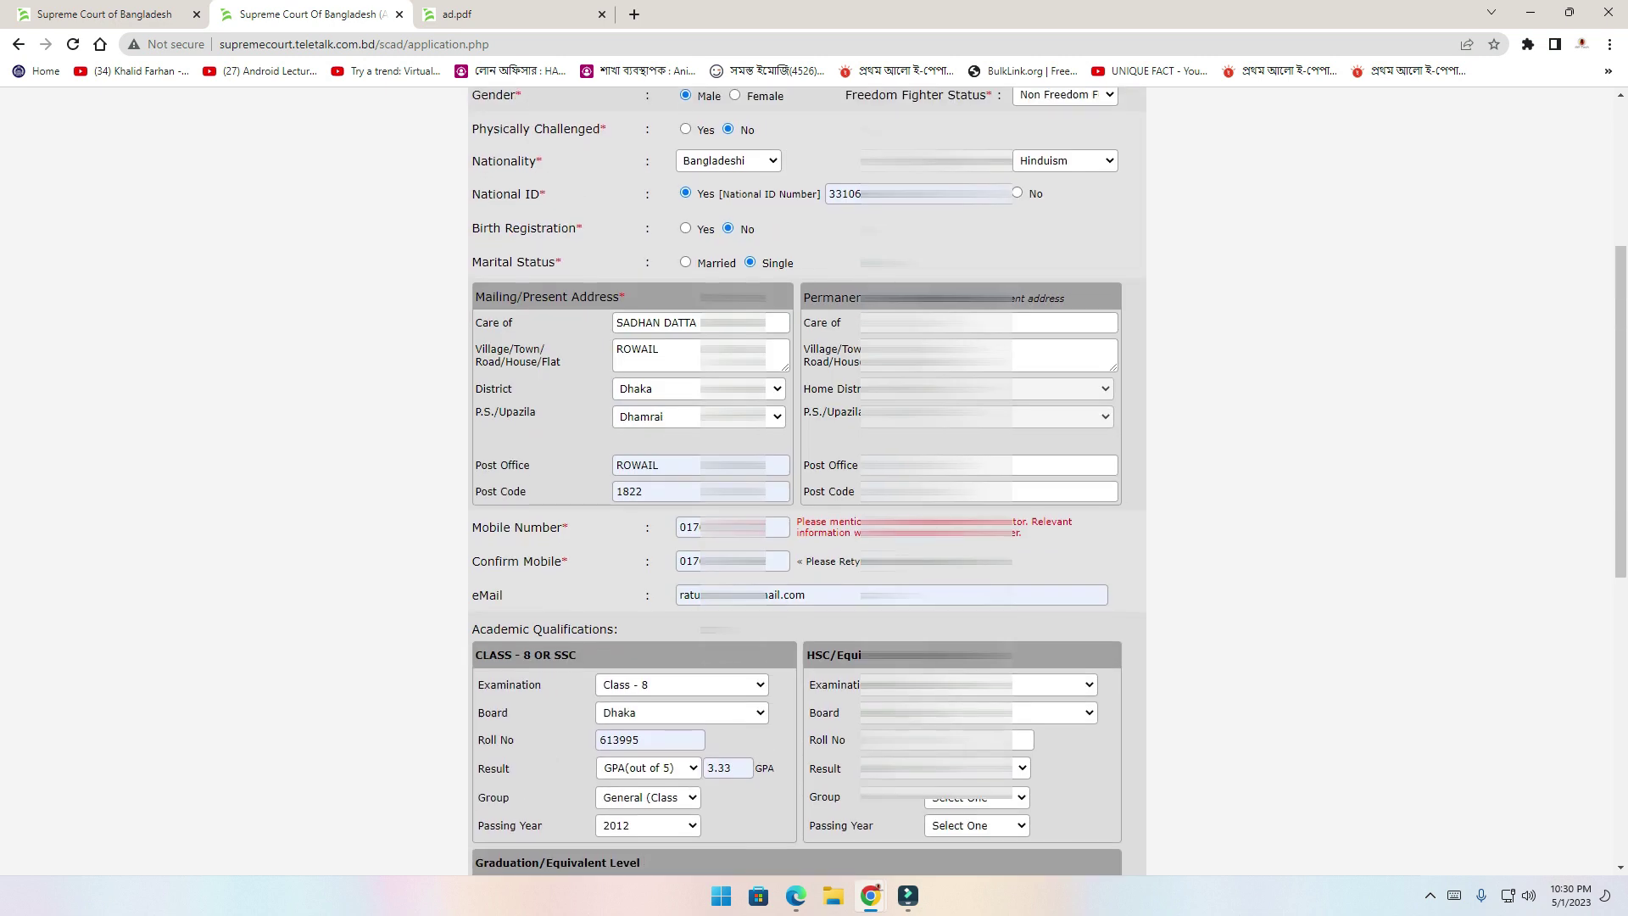
scroll(847, 761, down, 8)
Proceed to the Application Preview and scroll through the summary to the photo and signature uploads
click(829, 750)
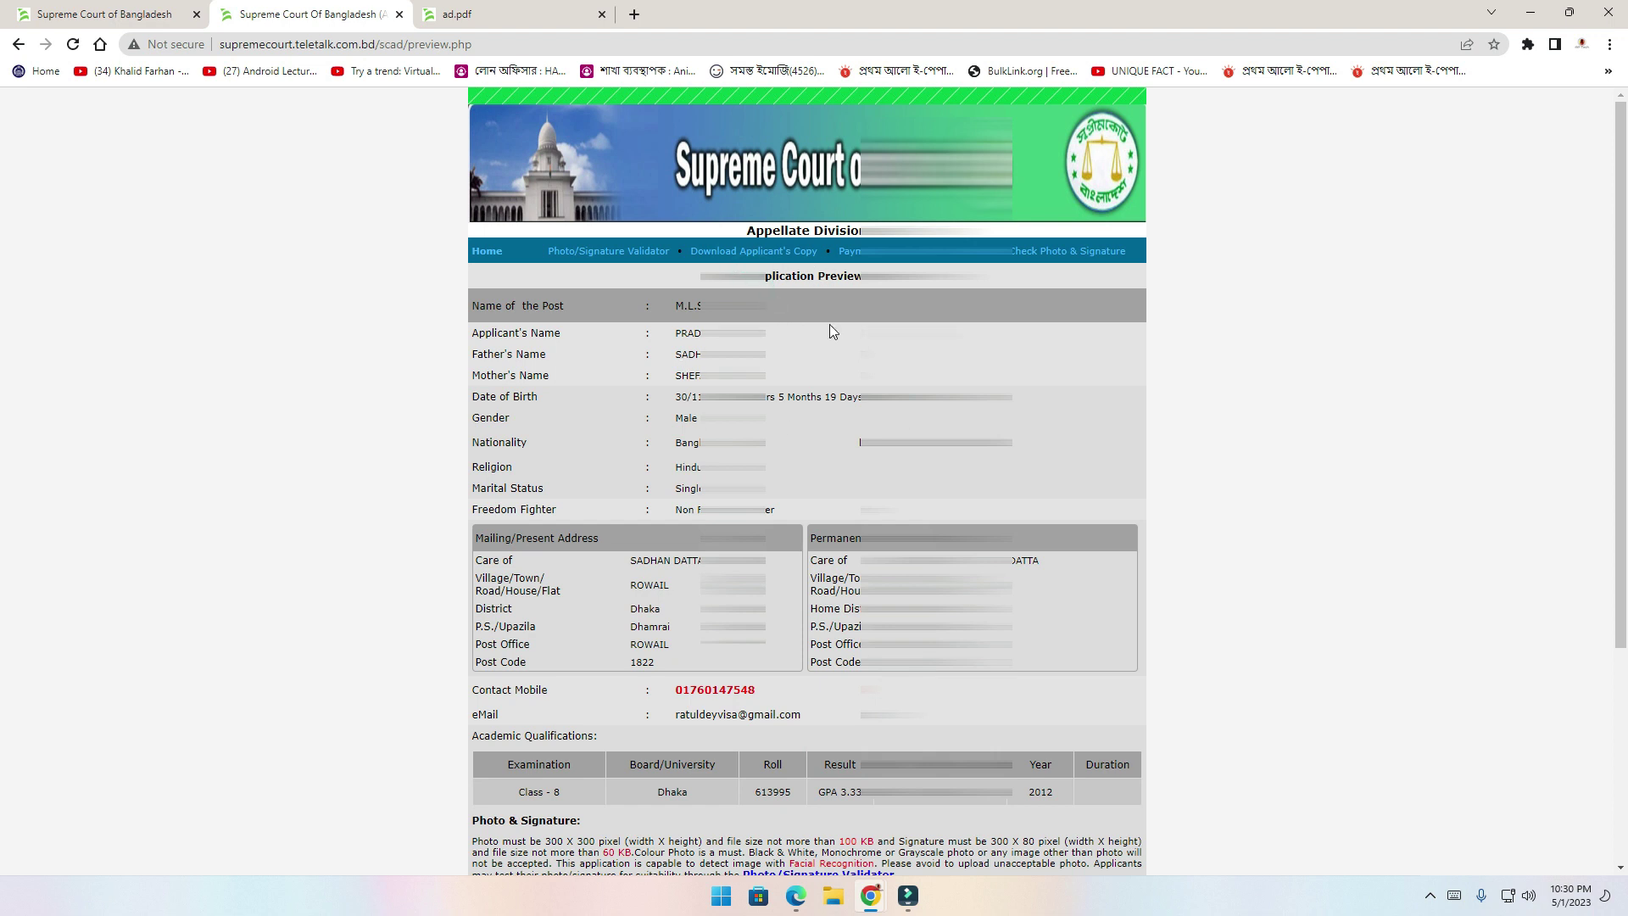
scroll(829, 324, down, 5)
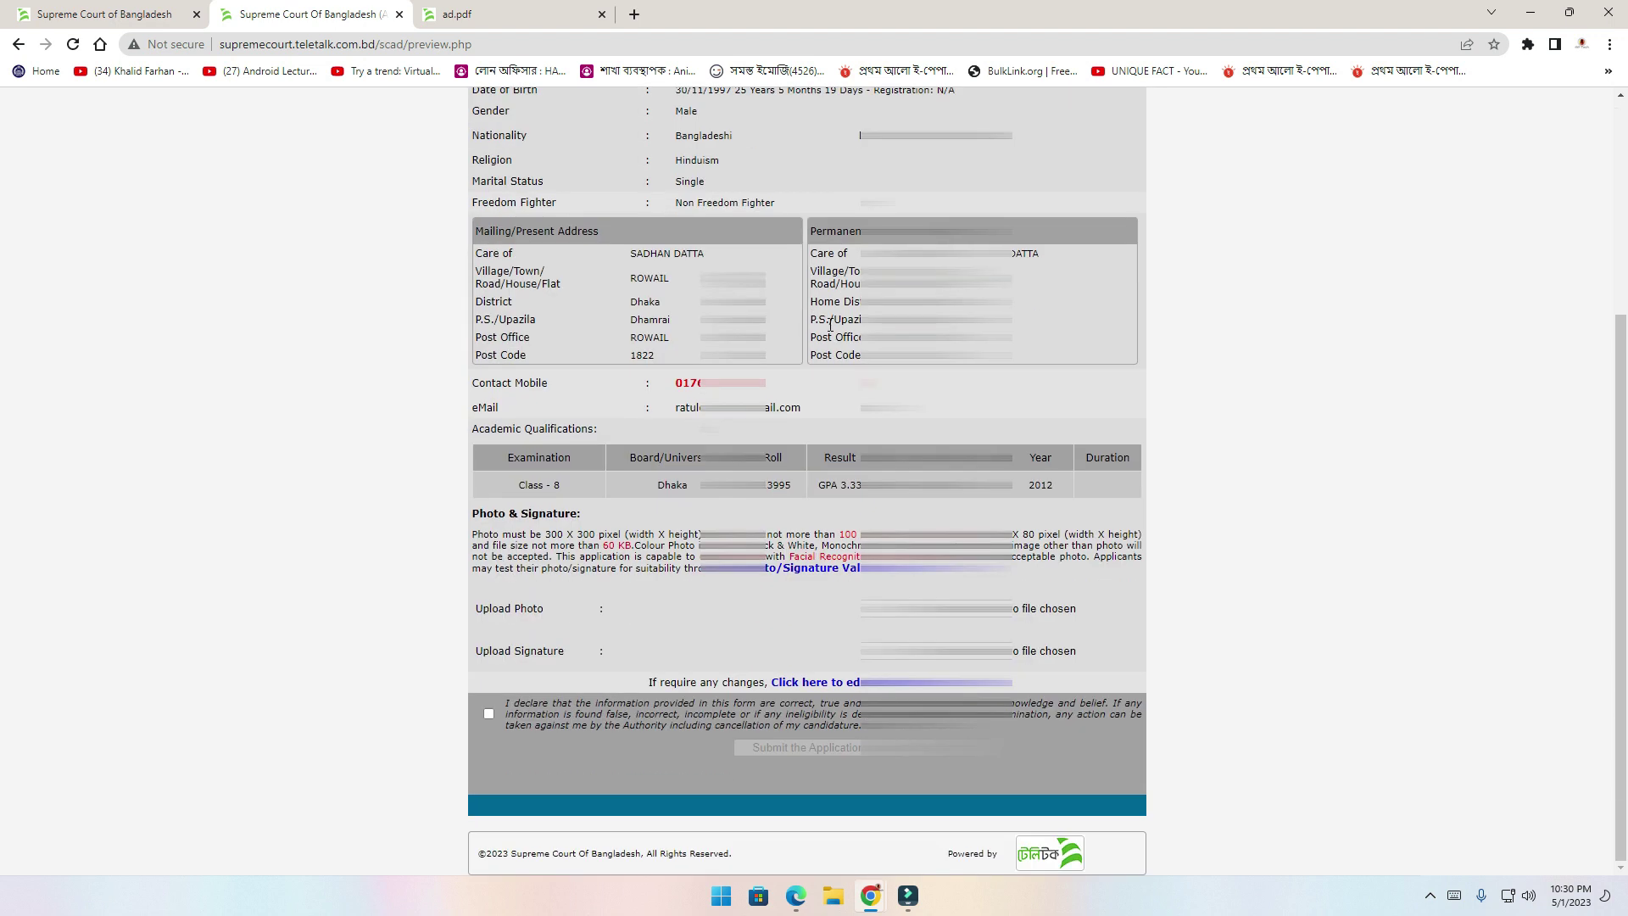
scroll(807, 481, up, 4)
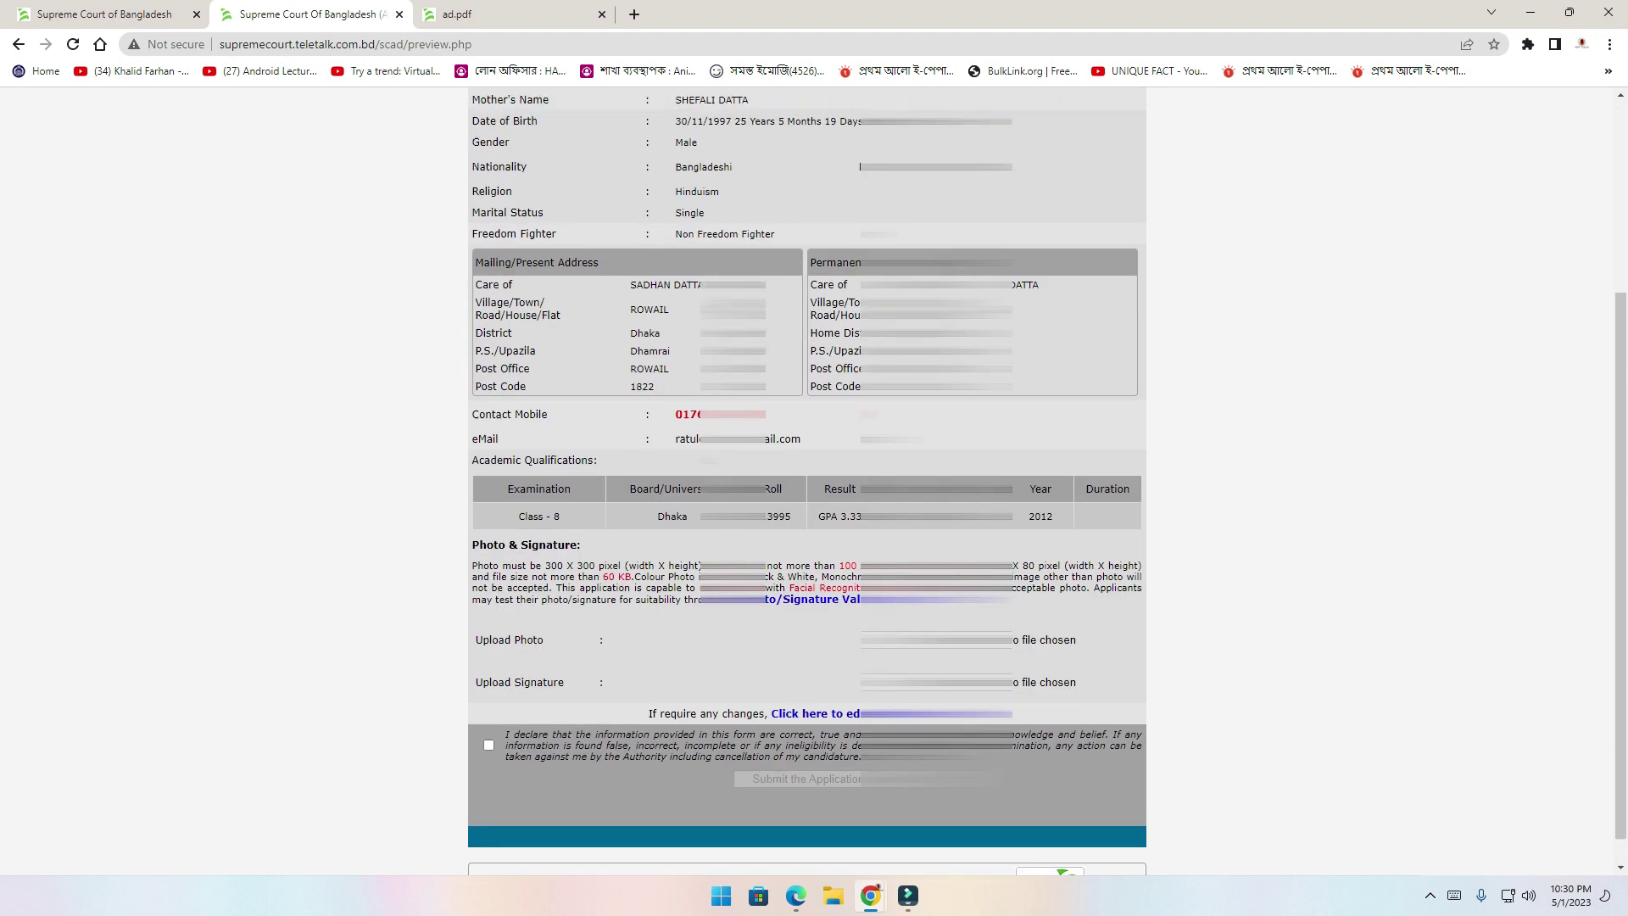
scroll(807, 481, down, 2)
scroll(807, 480, down, 2)
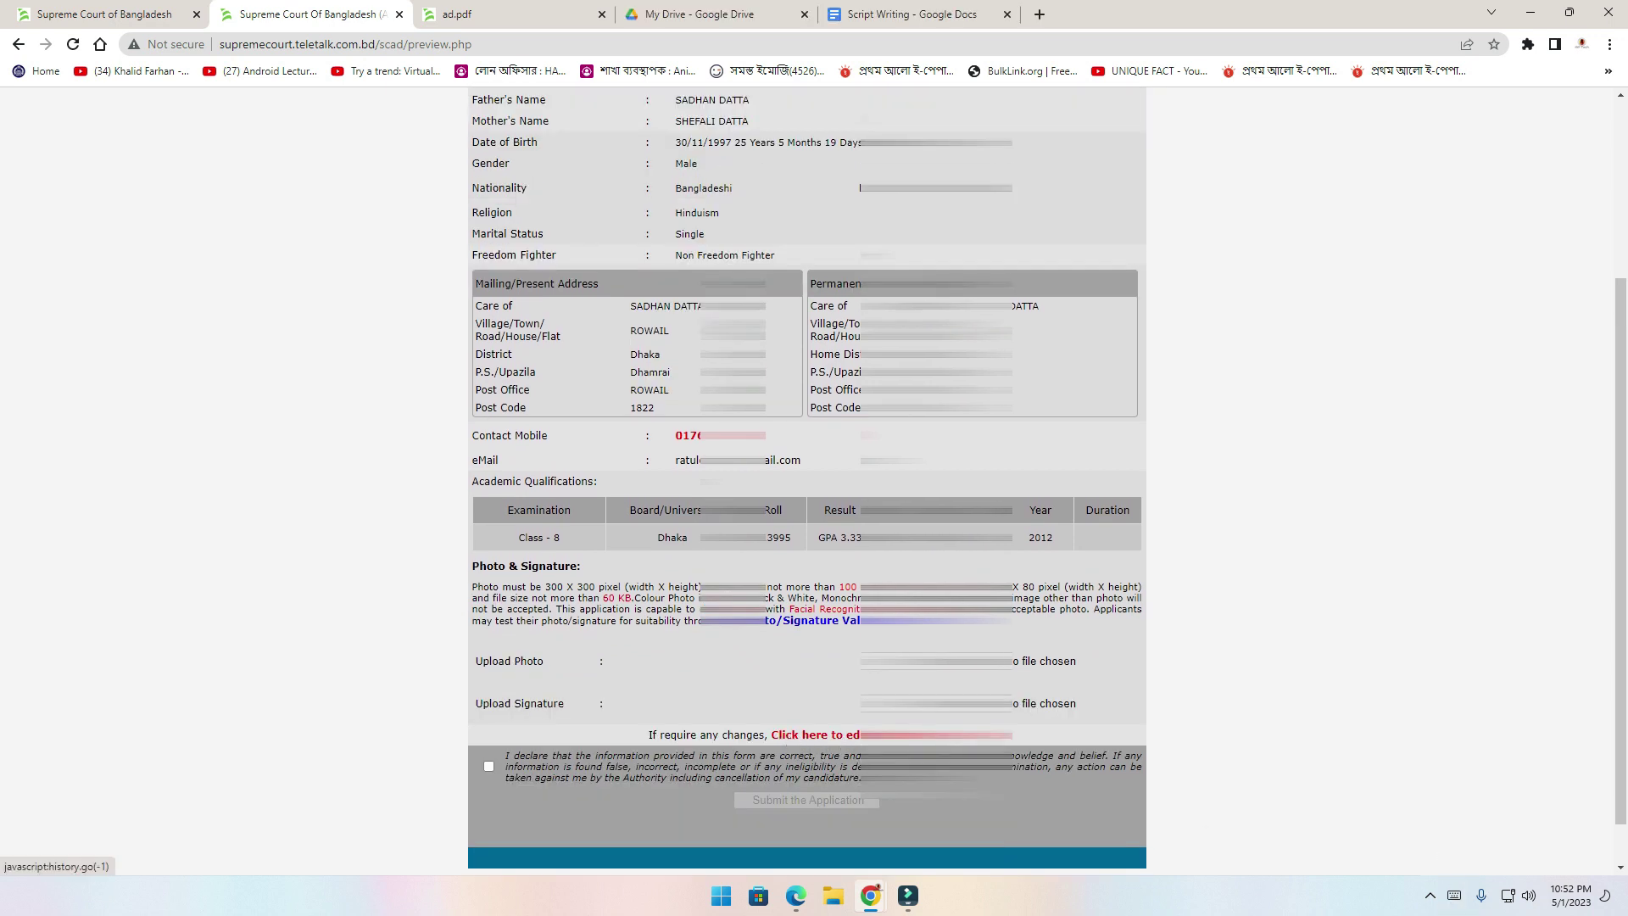
scroll(813, 734, up, 1)
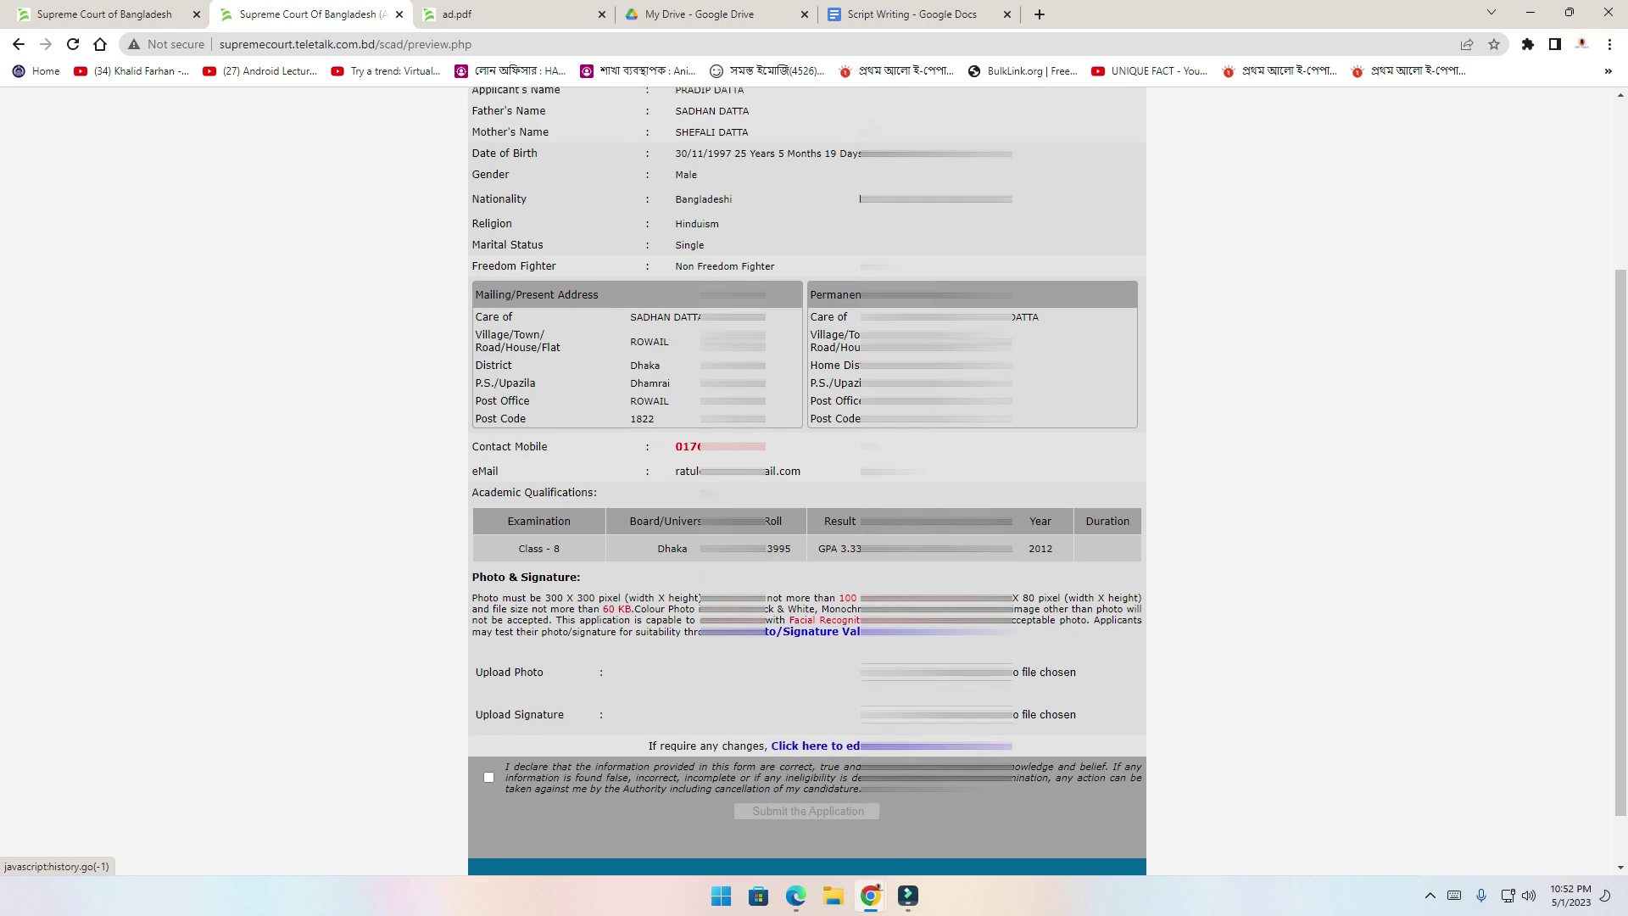
scroll(609, 312, up, 3)
scroll(609, 312, down, 4)
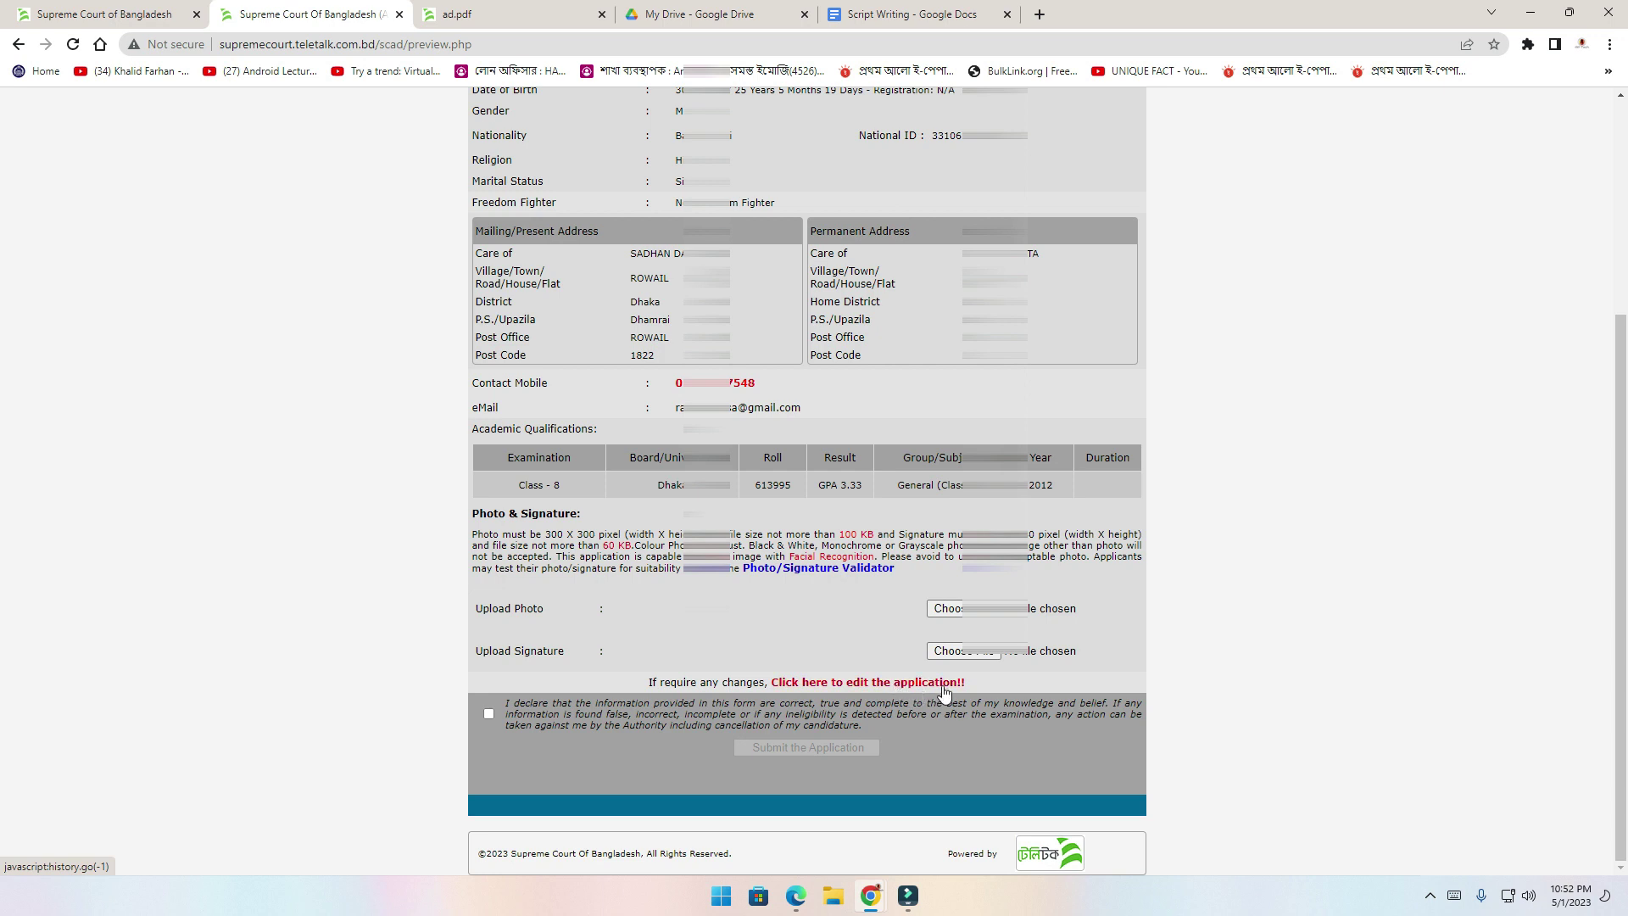
scroll(619, 462, up, 5)
scroll(619, 462, down, 5)
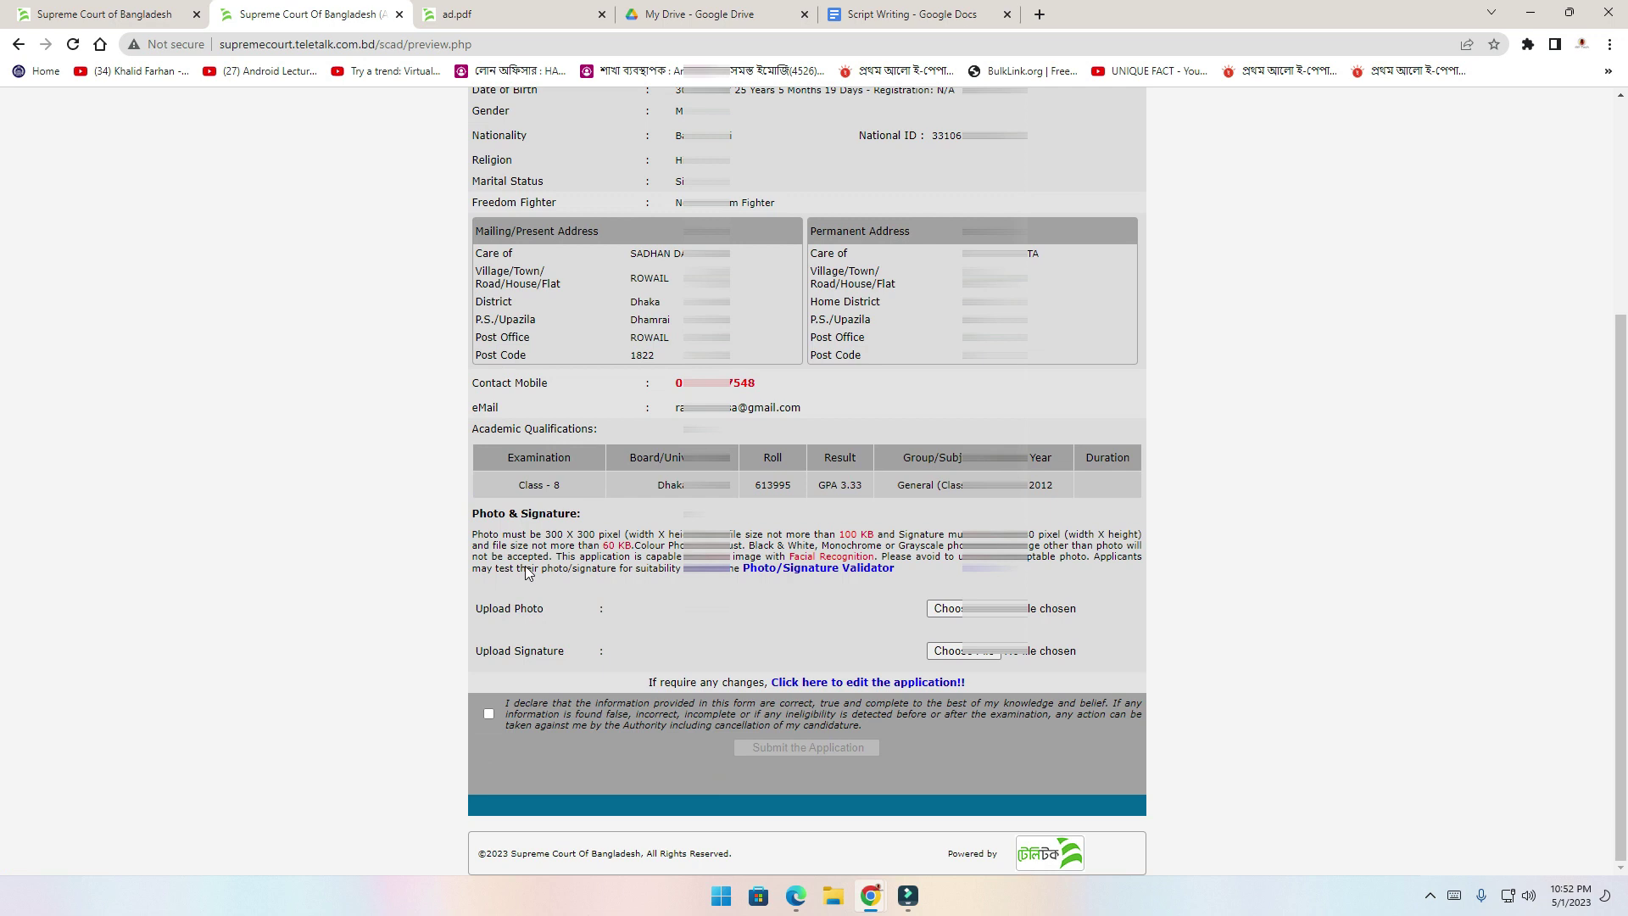
Upload JOB PIC from E:\AP Tech Pro All Video\Applicant Informaiton as the applicant photo
click(948, 609)
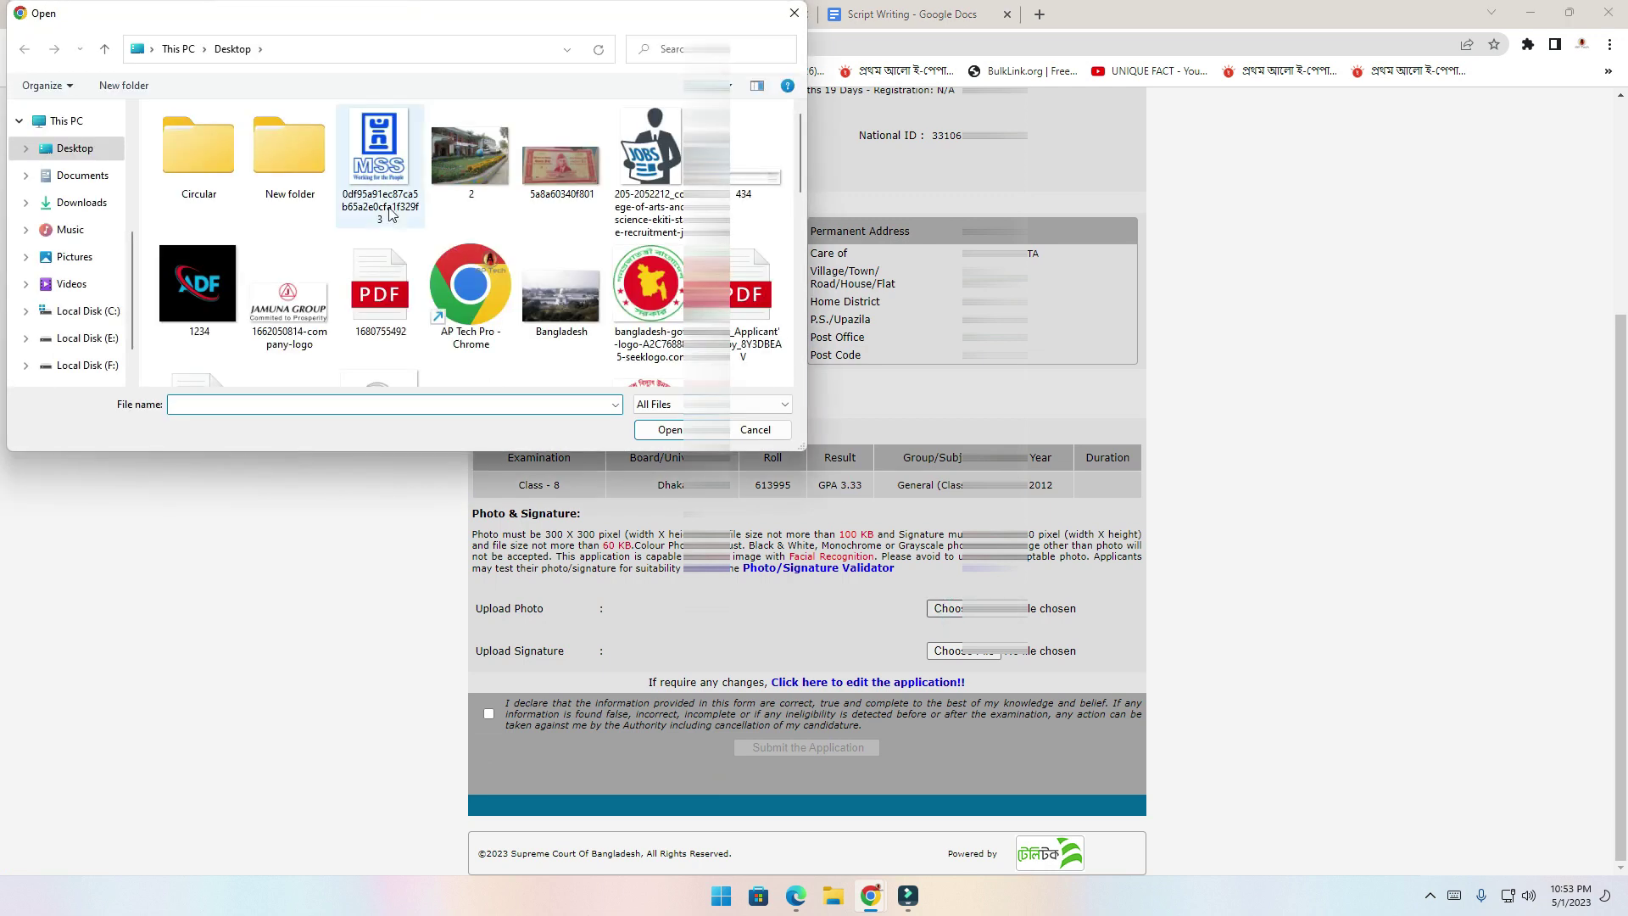
click(95, 338)
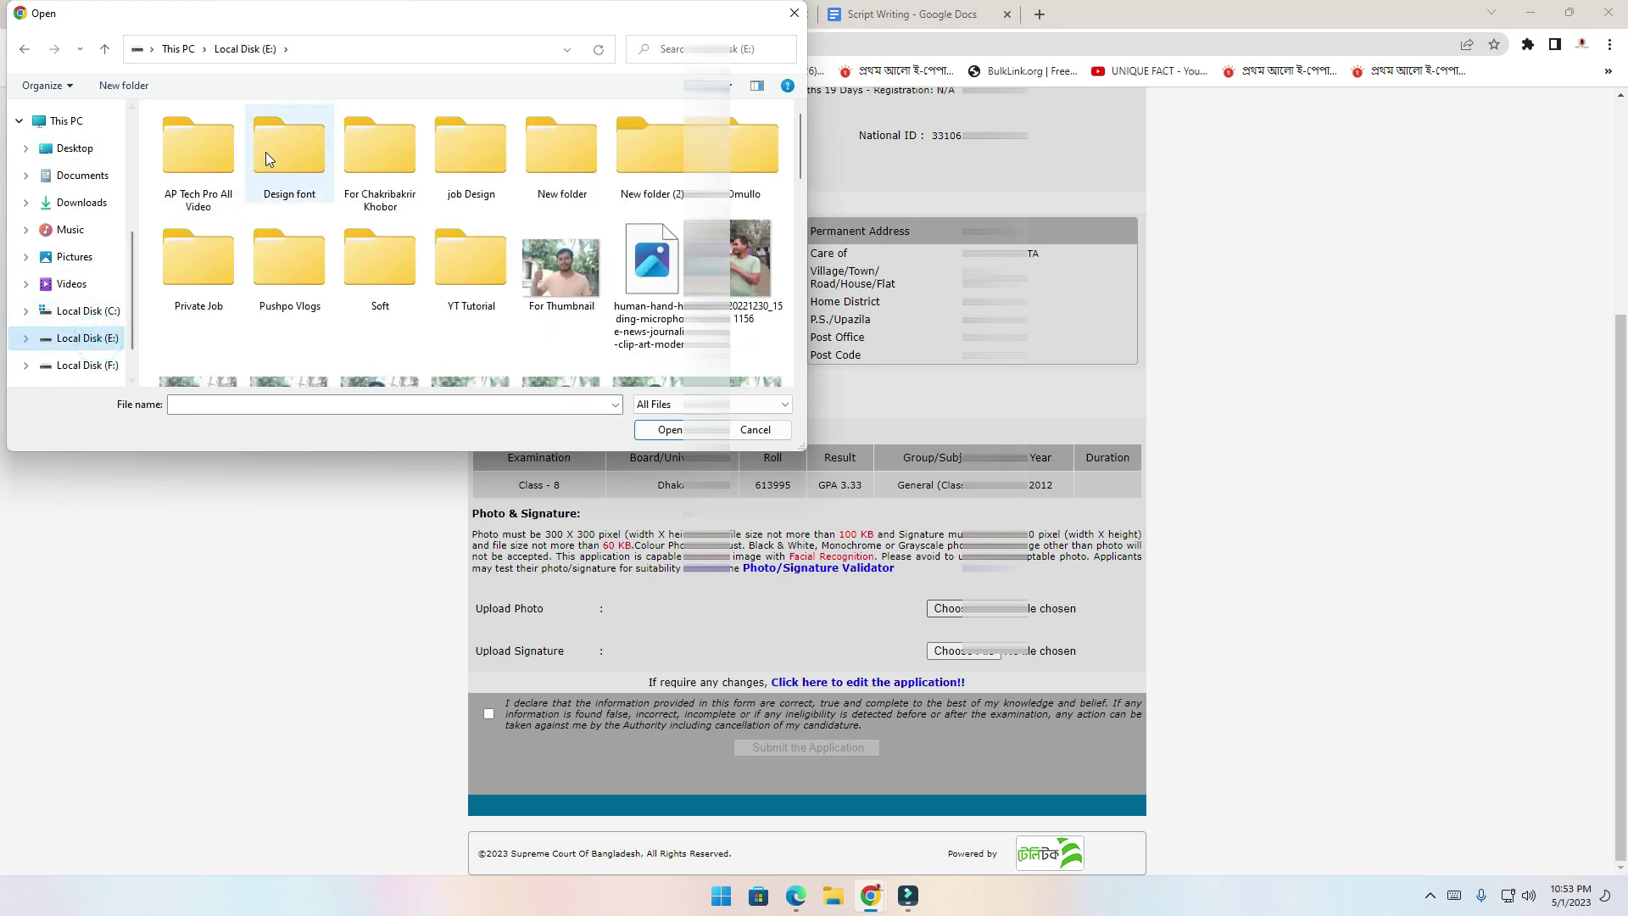
double_click(223, 180)
double_click(216, 172)
click(192, 370)
double_click(192, 370)
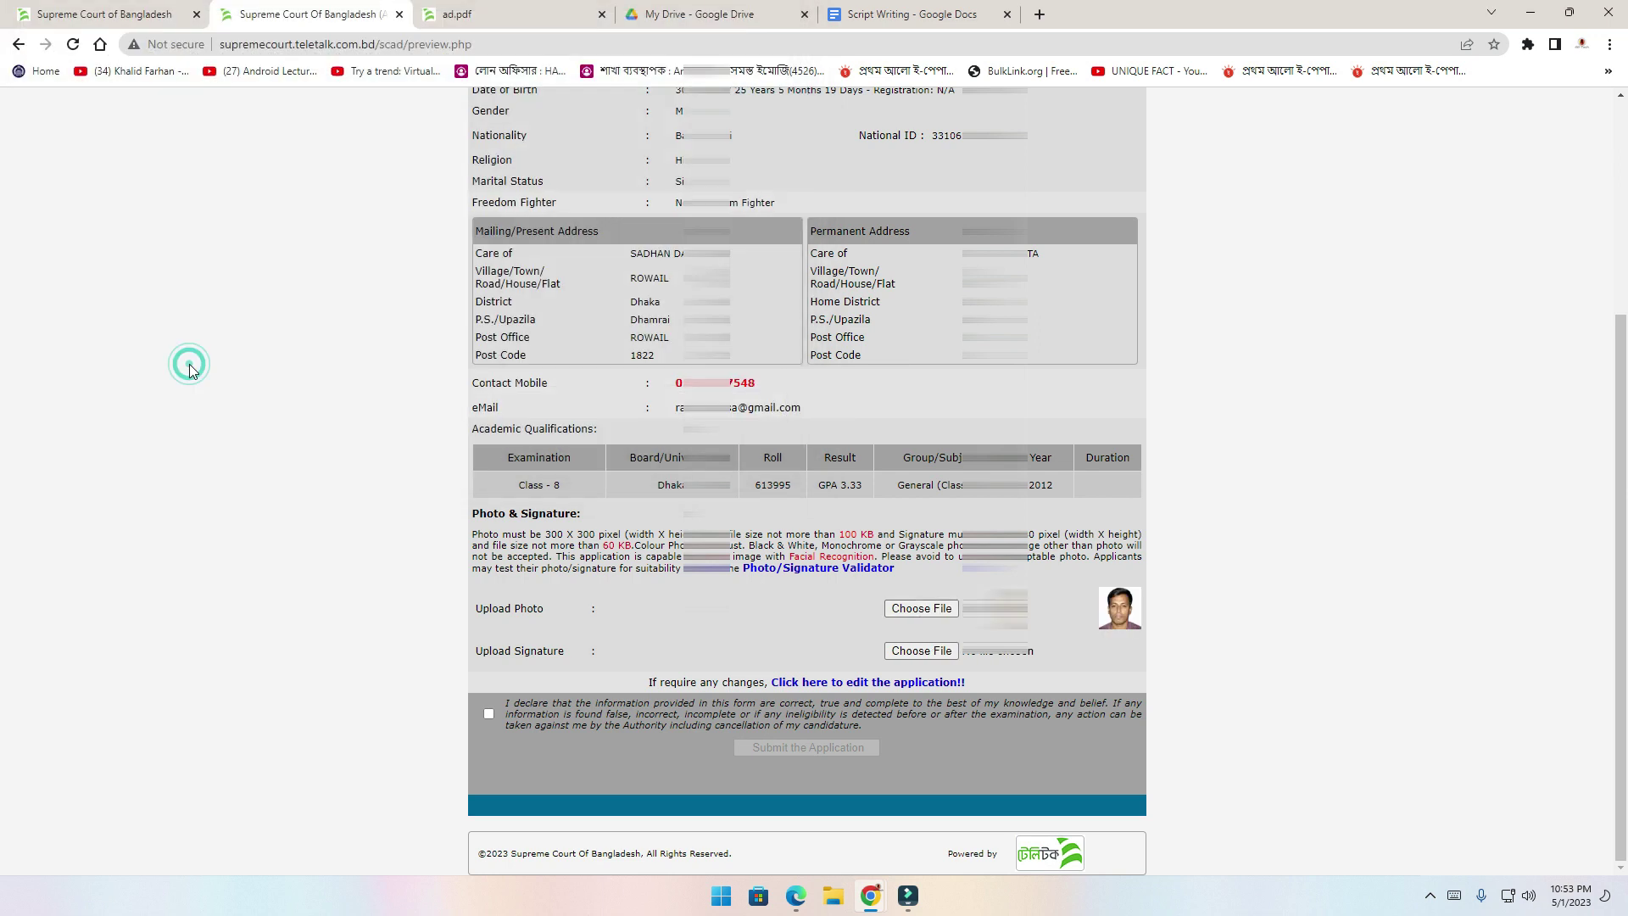
Upload 'my sign' as the signature and tick the final declaration
click(921, 651)
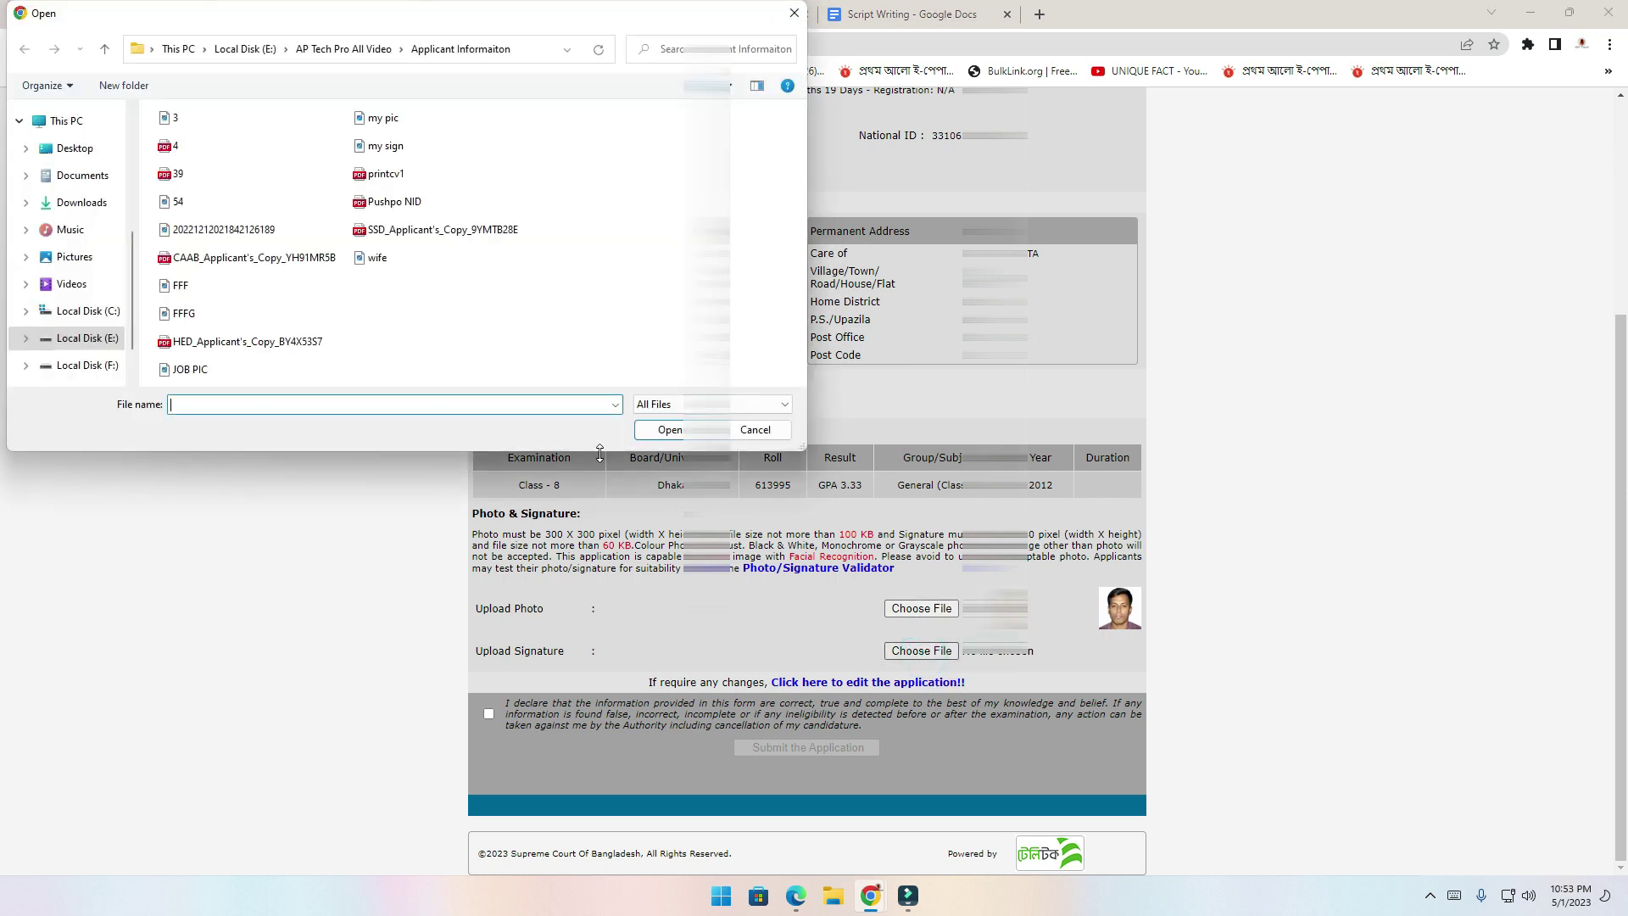
click(373, 153)
double_click(373, 153)
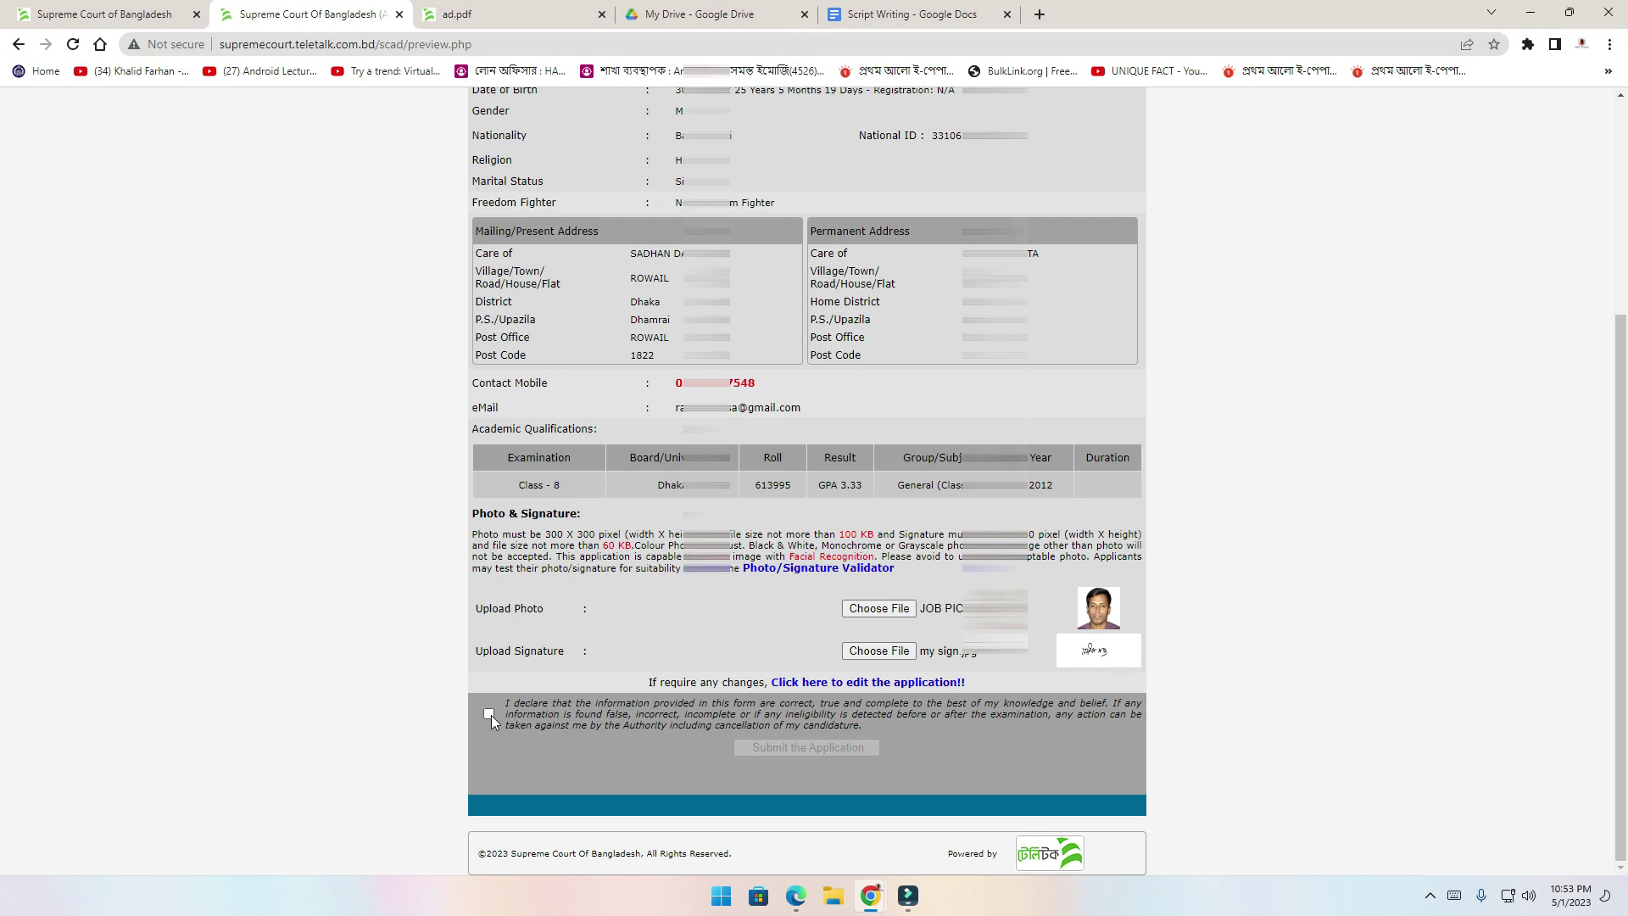
click(514, 702)
Tick the final declaration and submit the M.L.S.S application to reach the success message
click(490, 714)
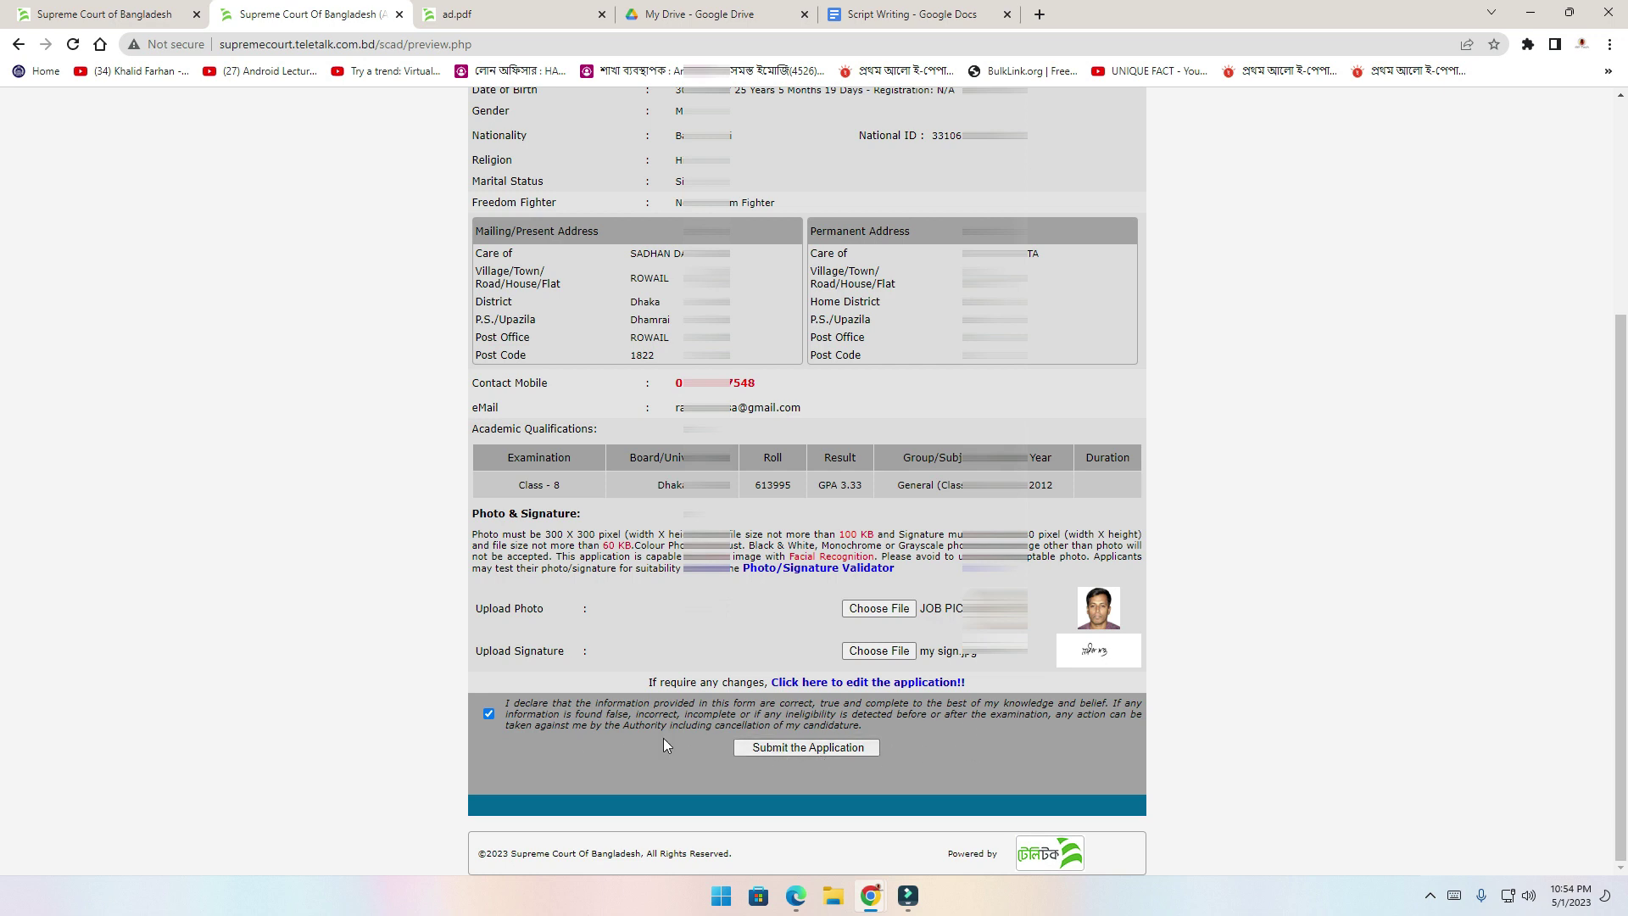
scroll(697, 754, up, 4)
scroll(770, 714, down, 2)
scroll(770, 715, down, 2)
click(801, 746)
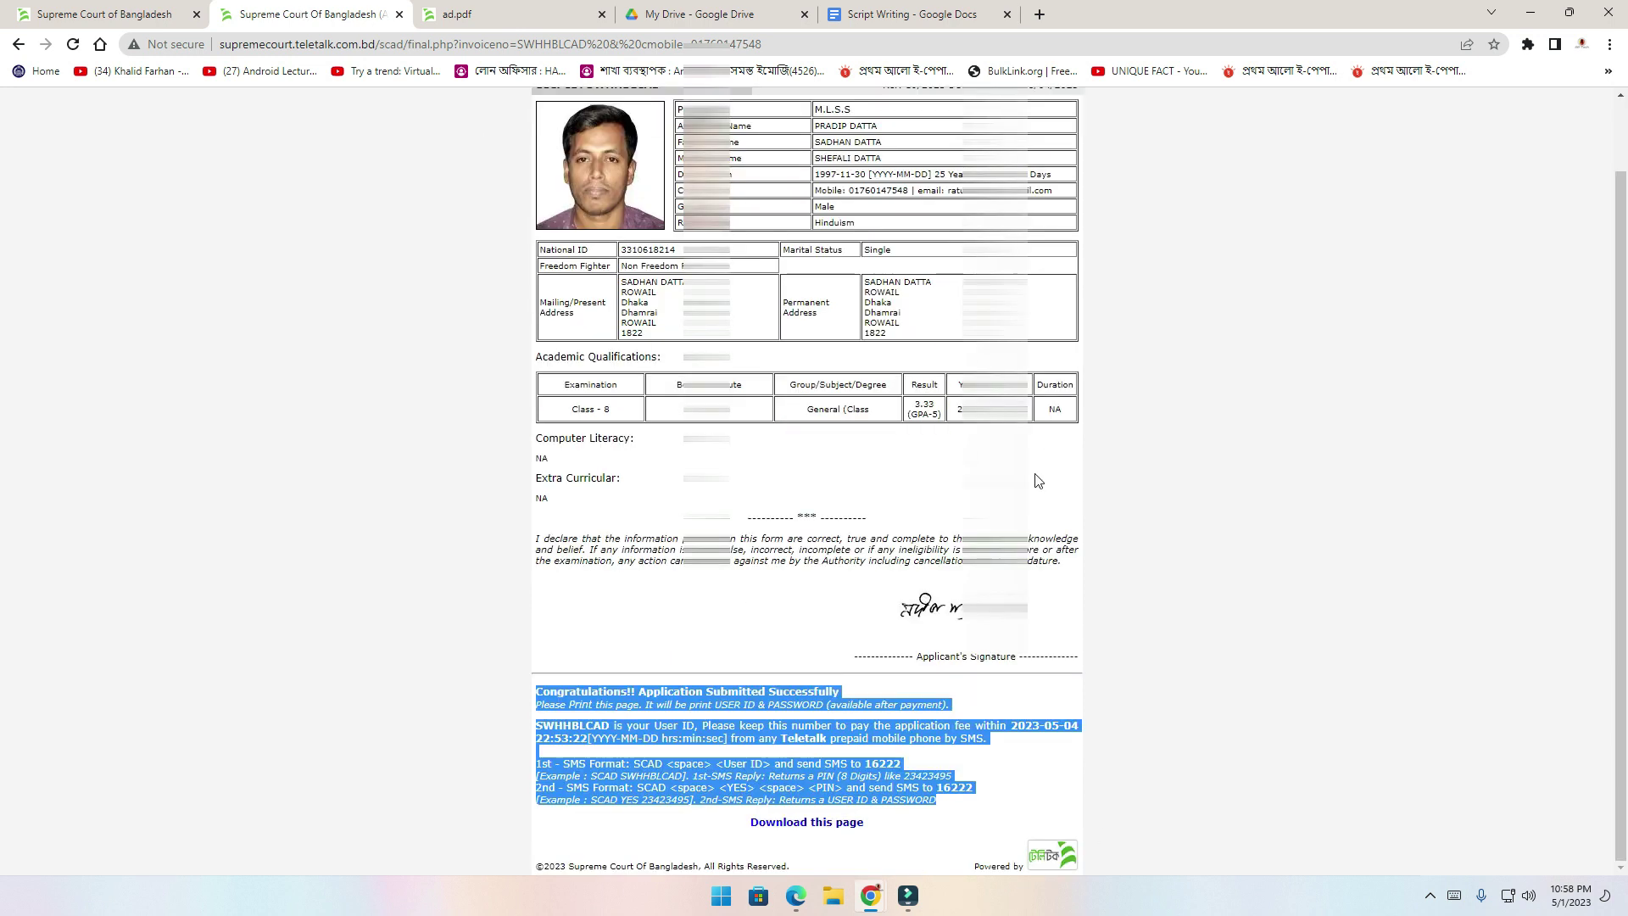
click(1130, 604)
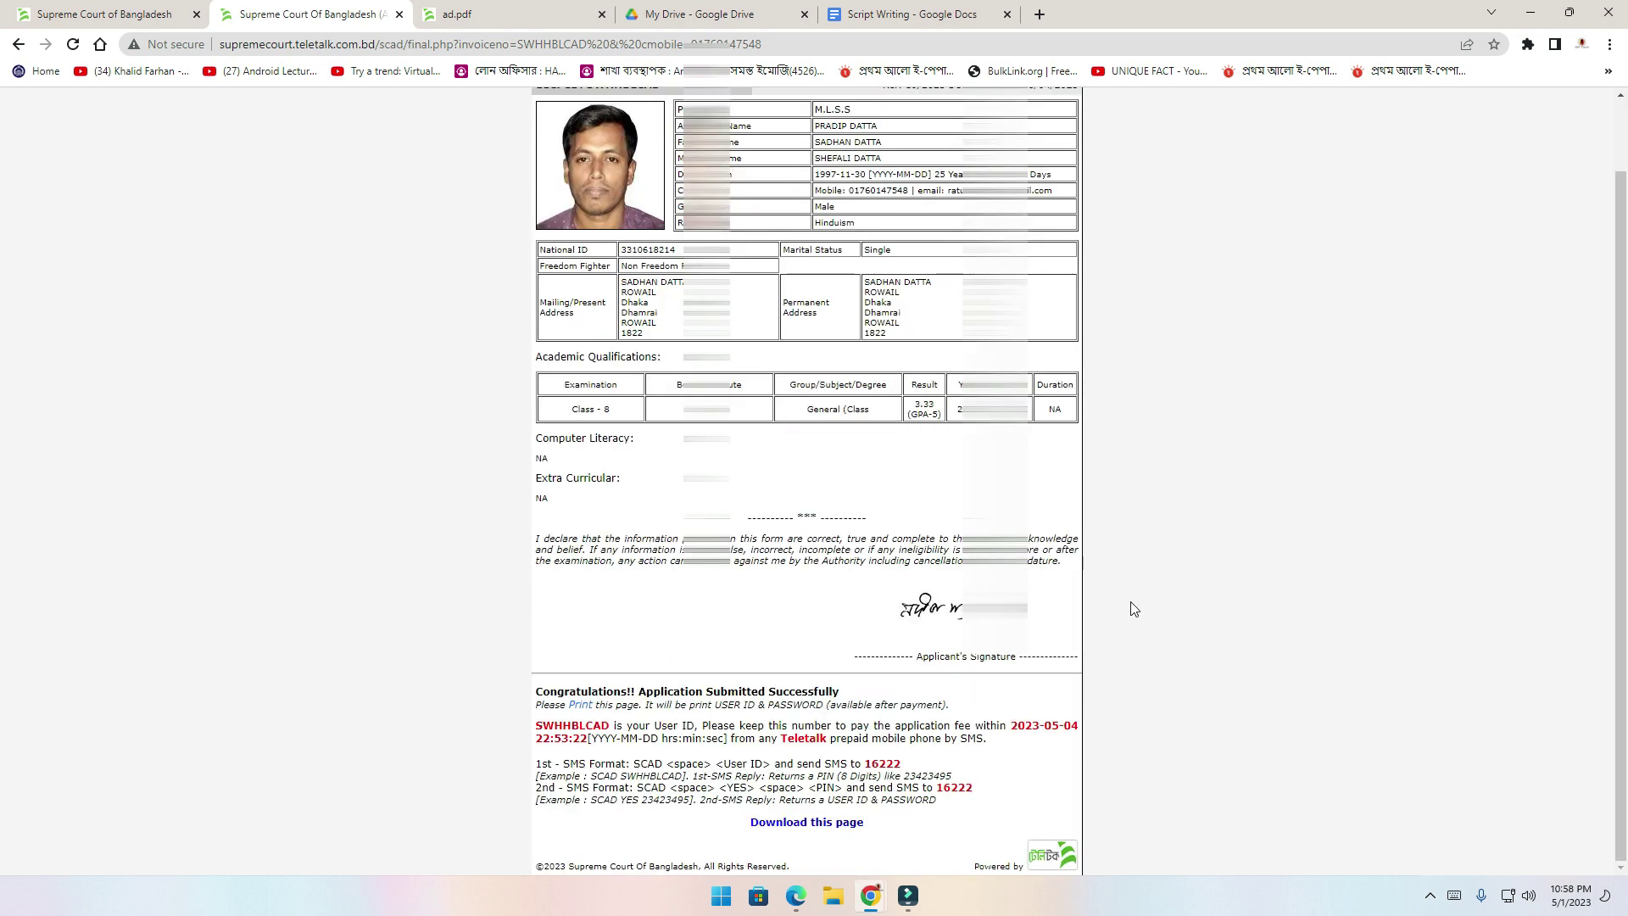
click(821, 824)
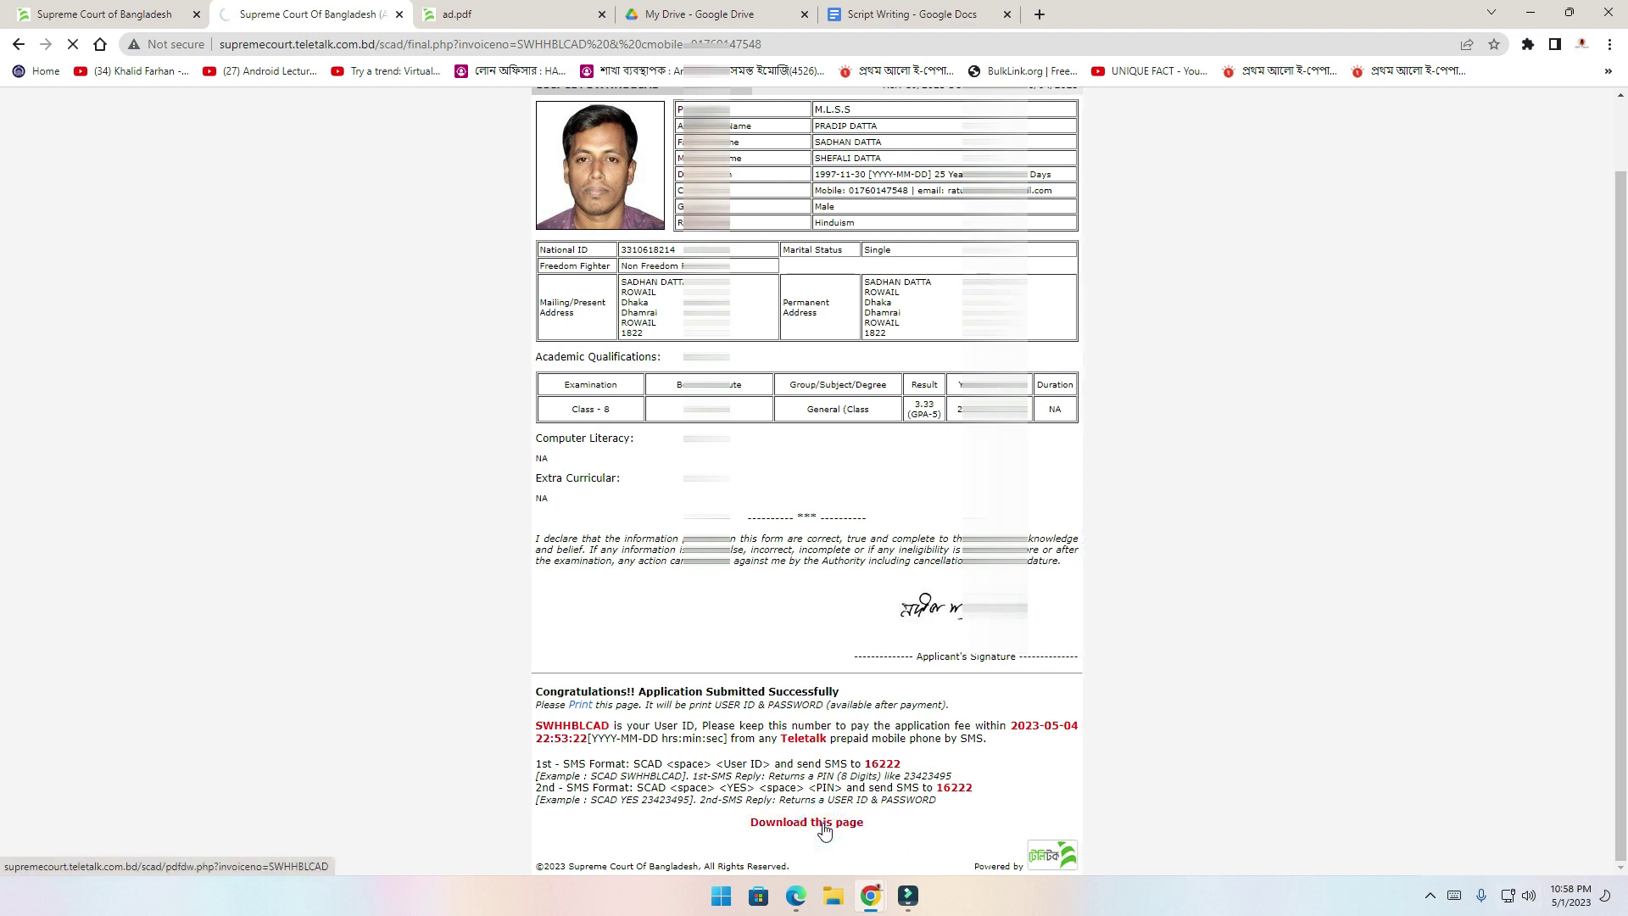
drag(536, 692, 599, 693)
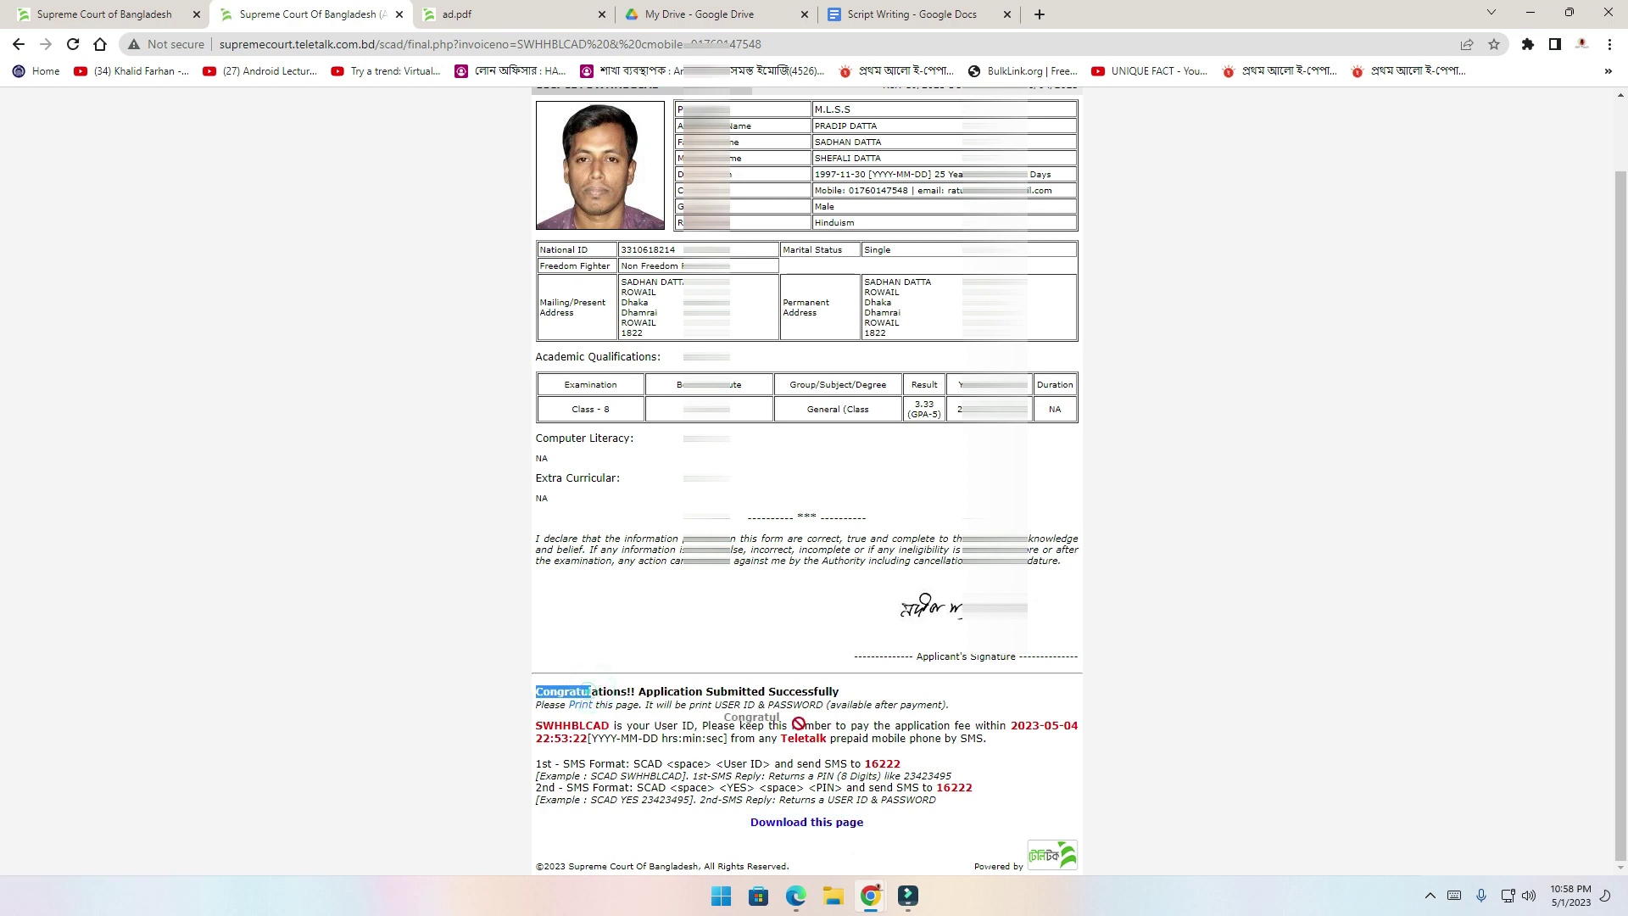
click(922, 740)
drag(938, 800, 695, 706)
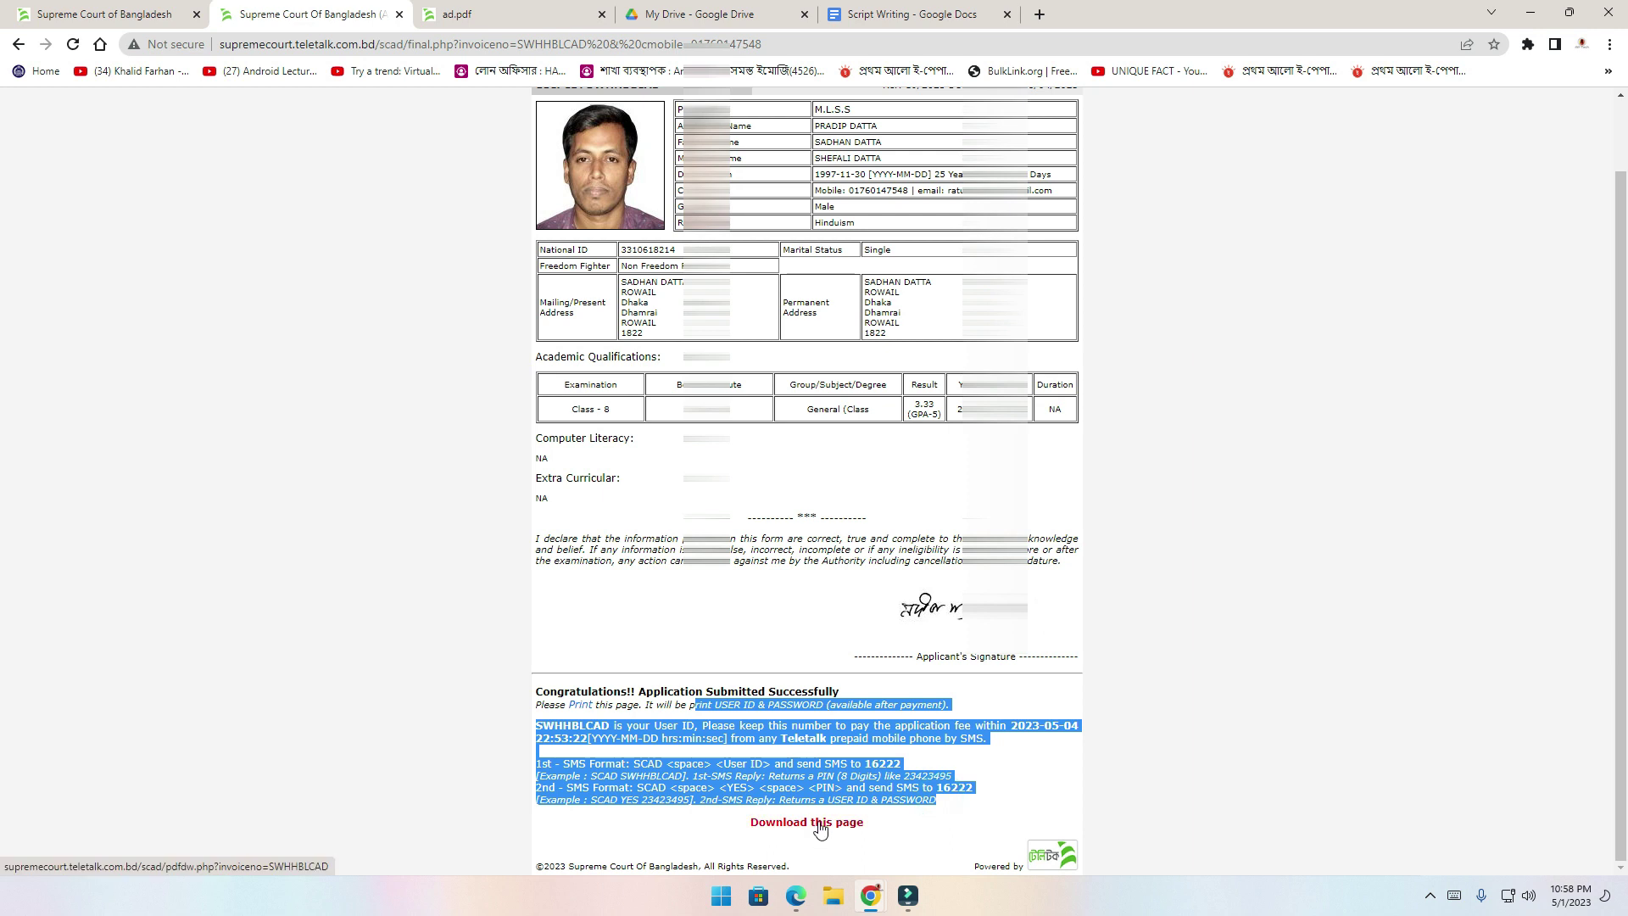
drag(939, 800, 538, 694)
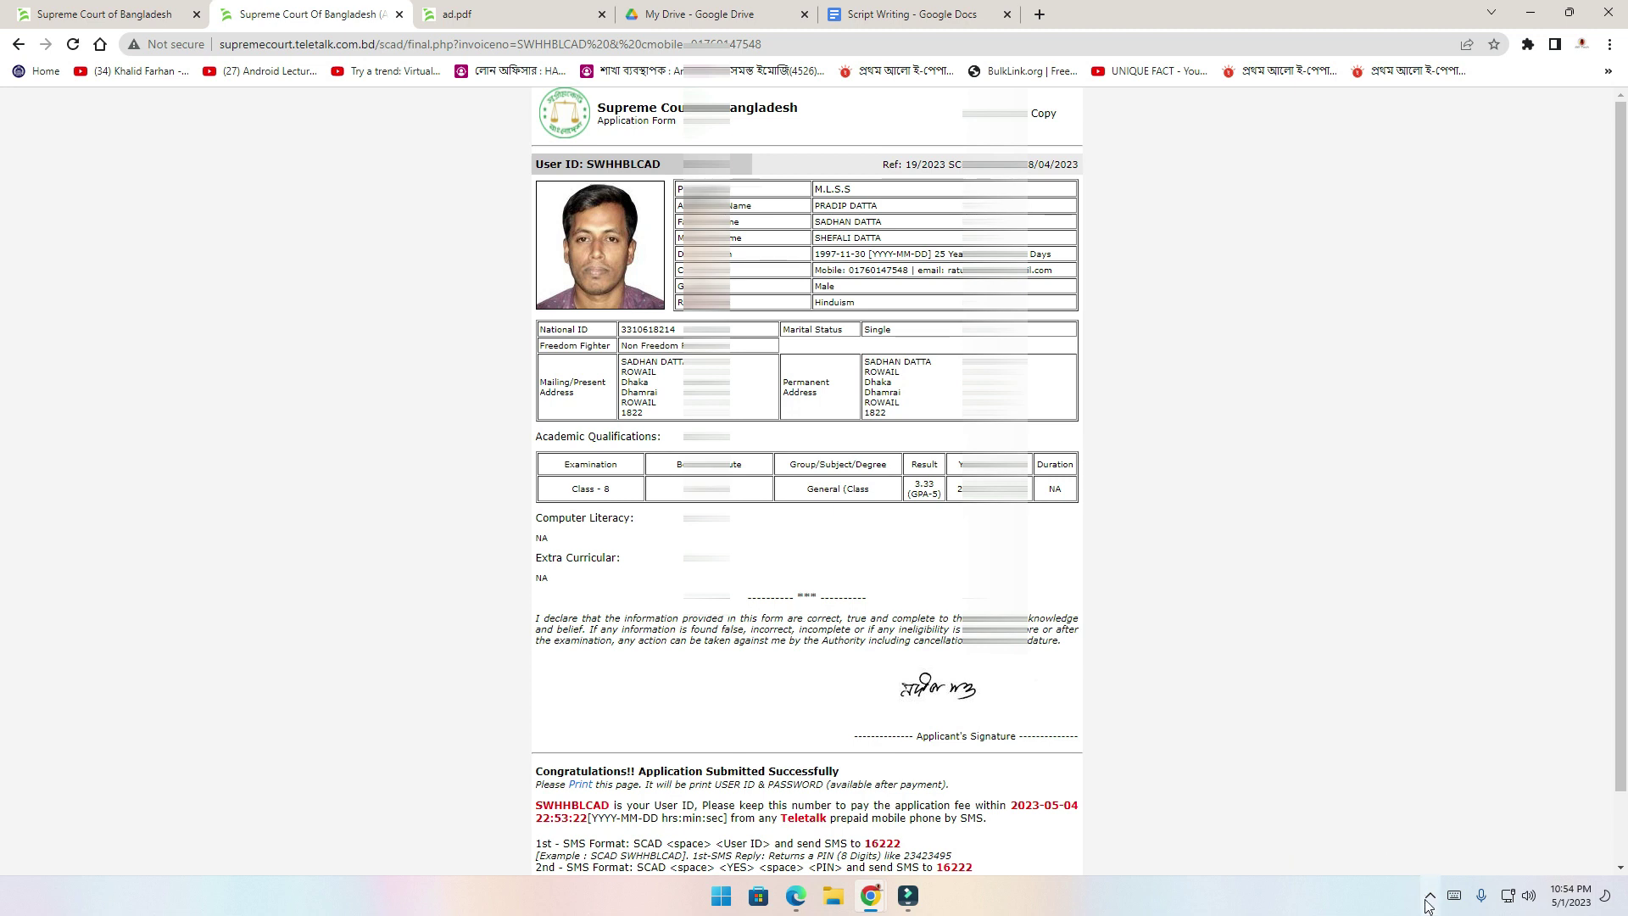
scroll(1313, 807, down, 1)
scroll(1313, 807, up, 1)
scroll(1313, 807, down, 1)
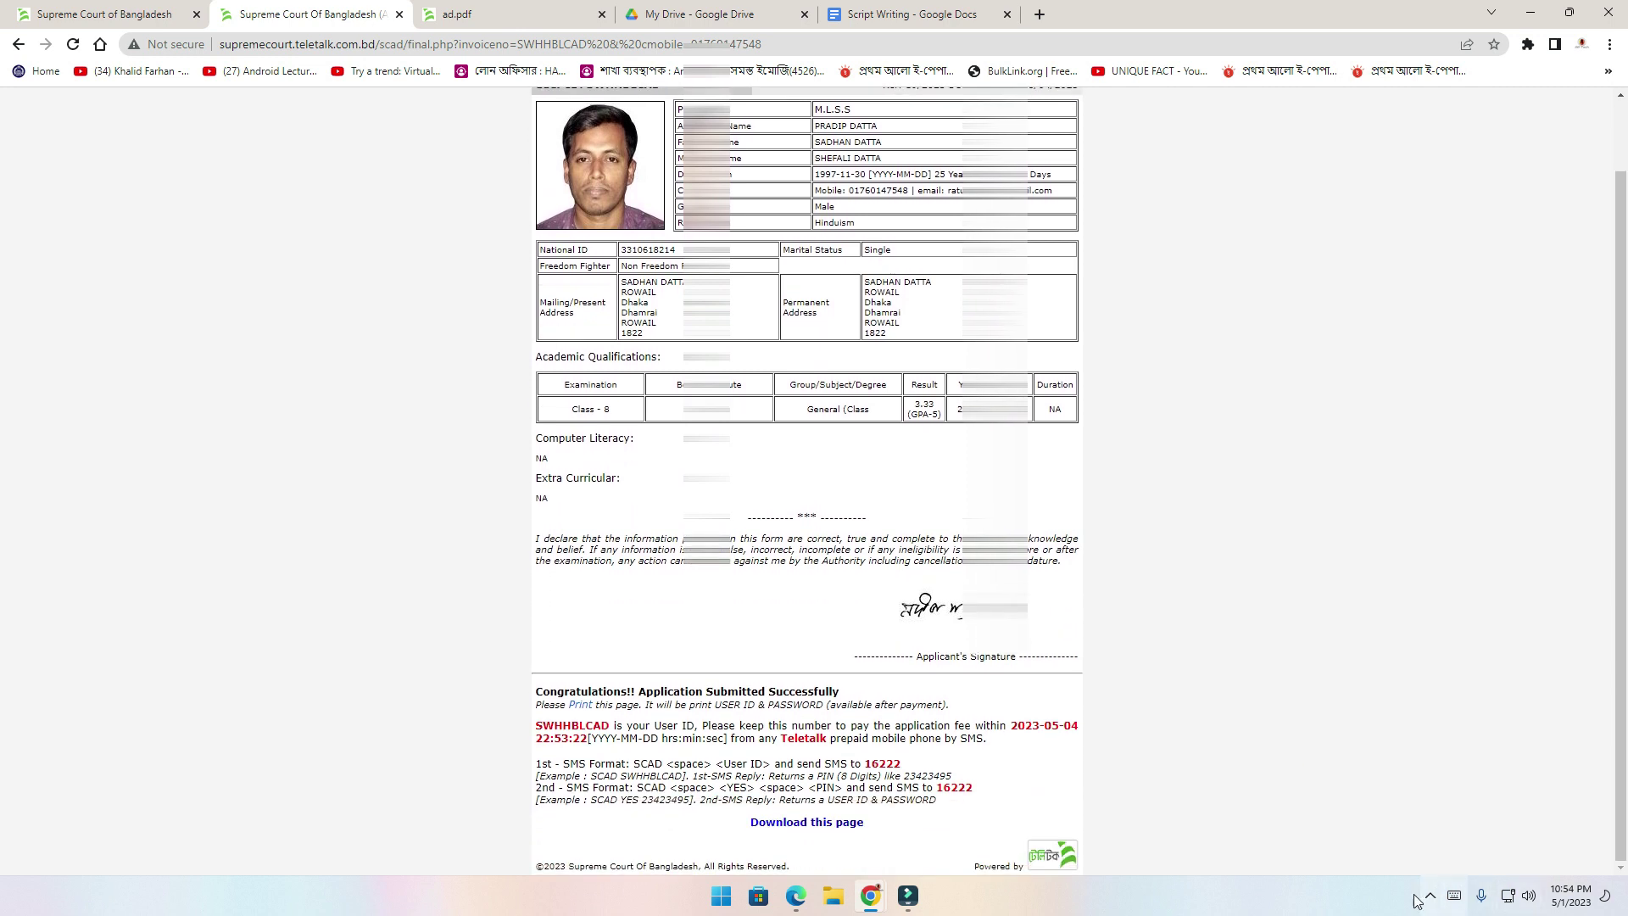
Download the applicant copy page and save it as a PDF in the Circular folder on E:
click(822, 823)
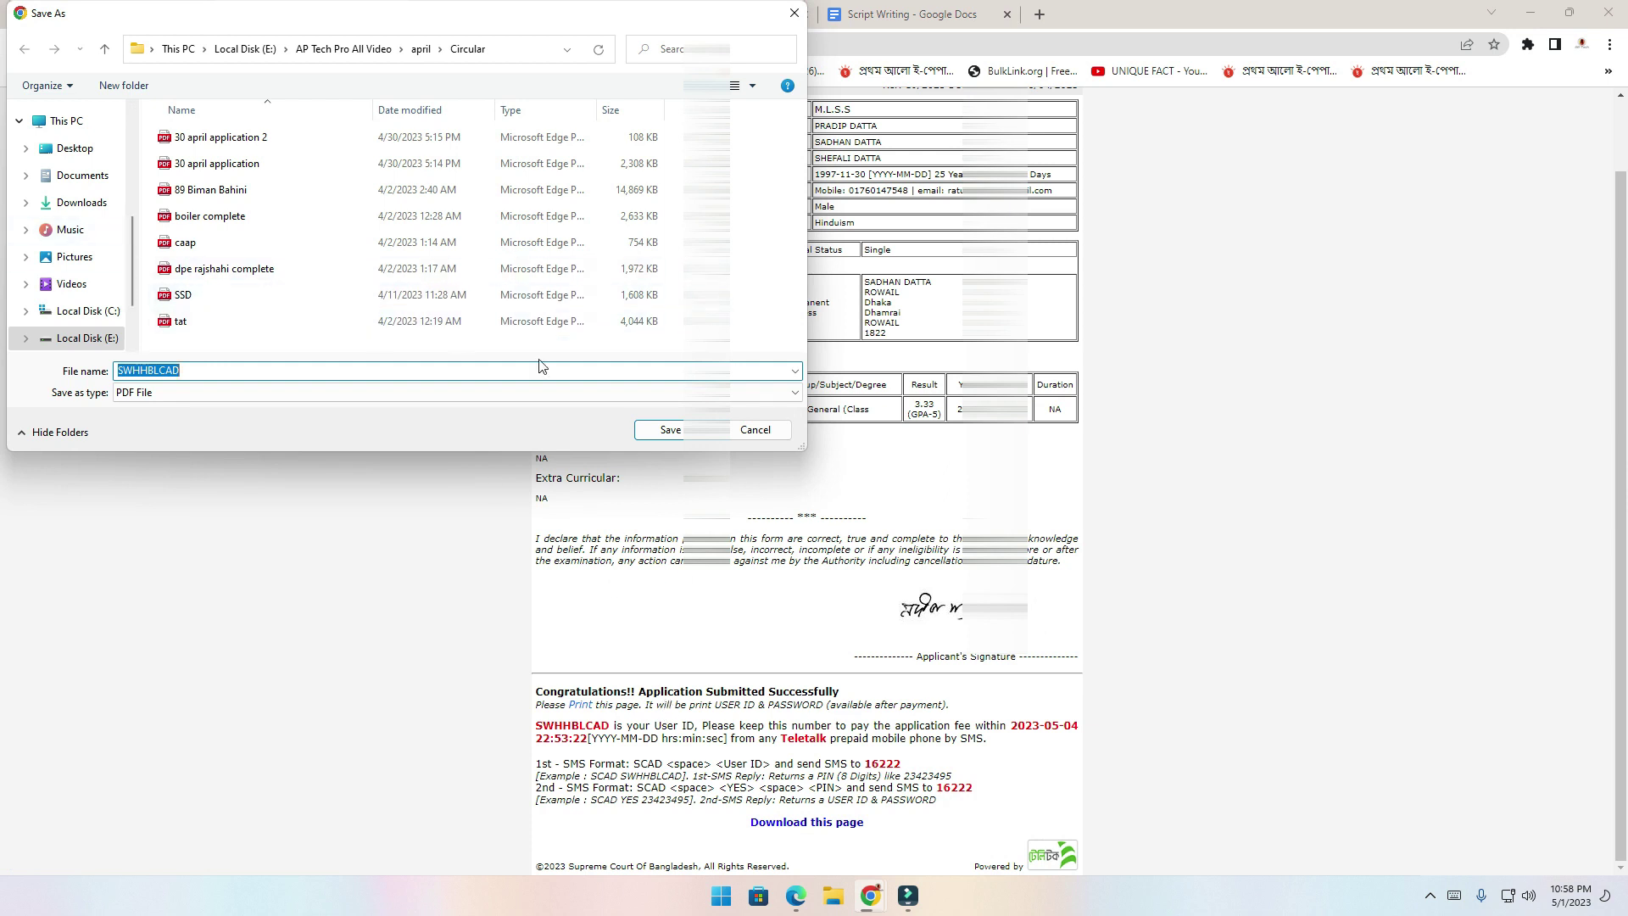
click(670, 430)
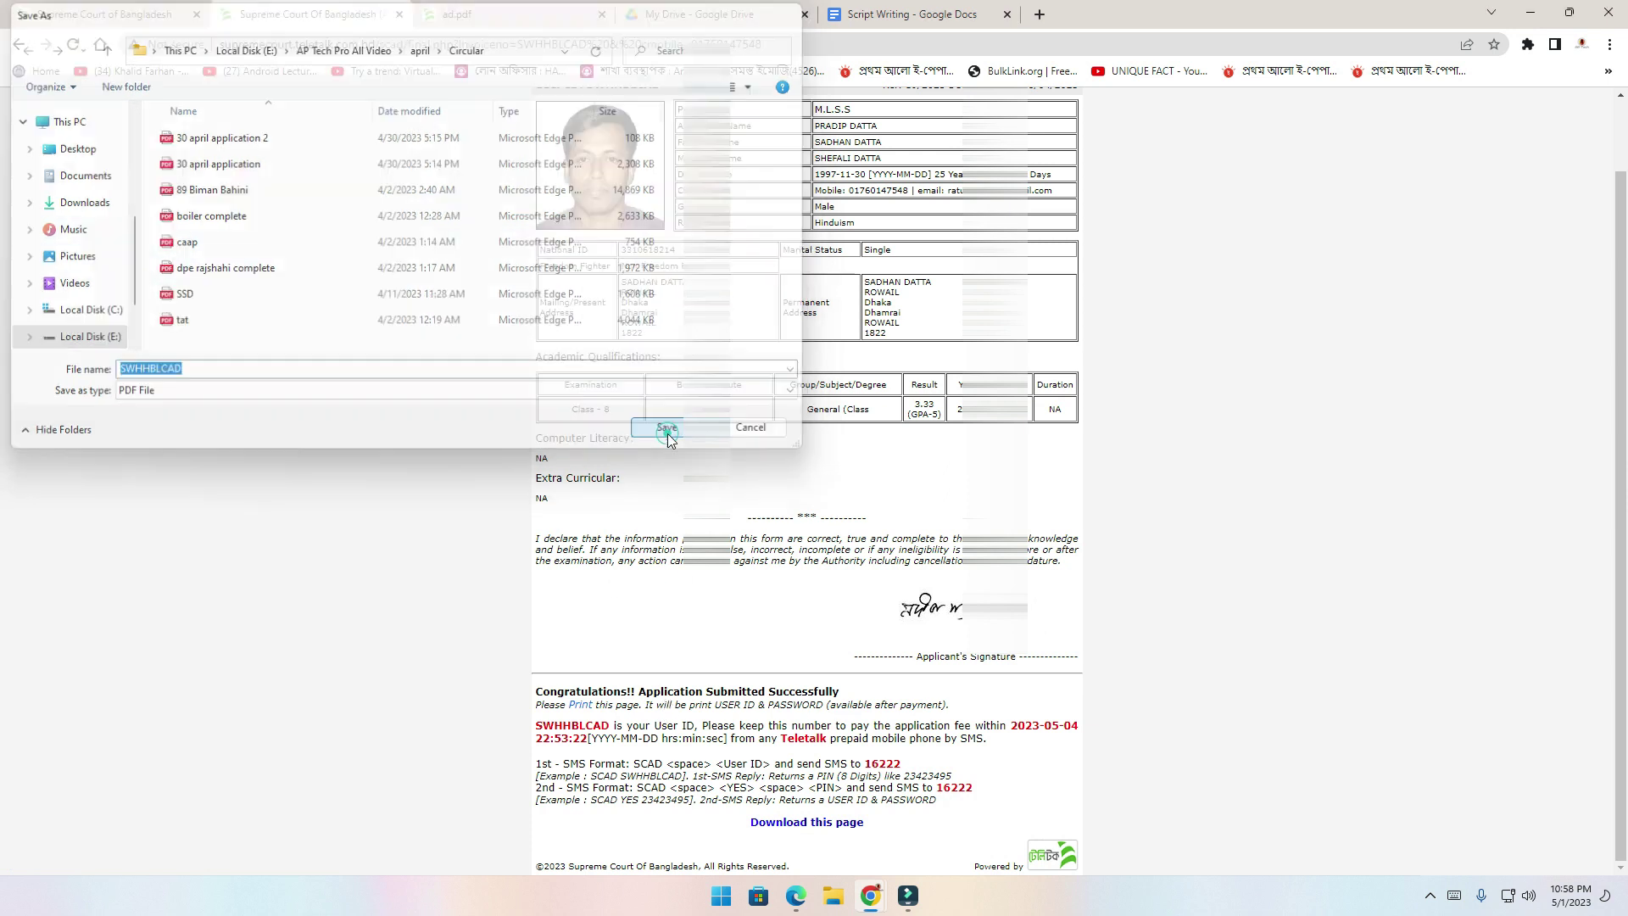